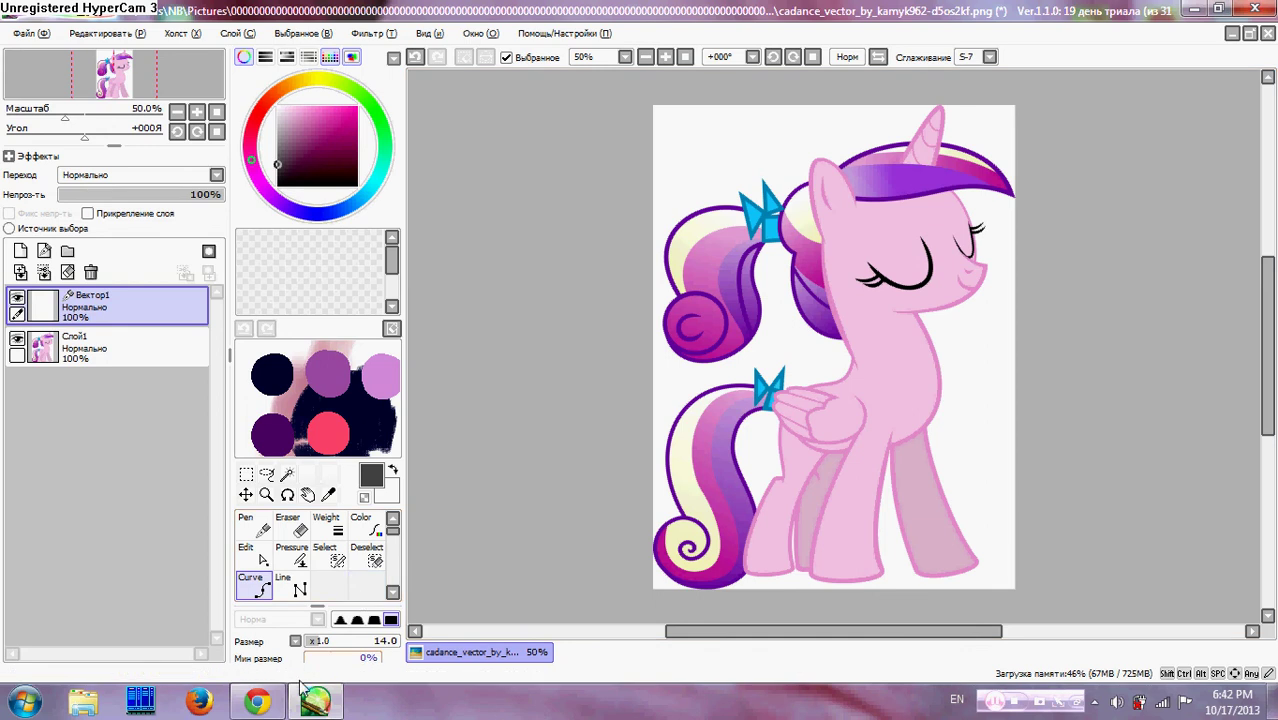
- Trace the pony's ear and the back of its neck on the vector layer with the Curve tool at size 12
{"action": "left_click_drag", "start_coordinate": [320, 645], "coordinate": [317, 643]}
{"action": "left_click", "coordinate": [856, 209]}
{"action": "left_click", "coordinate": [848, 188]}
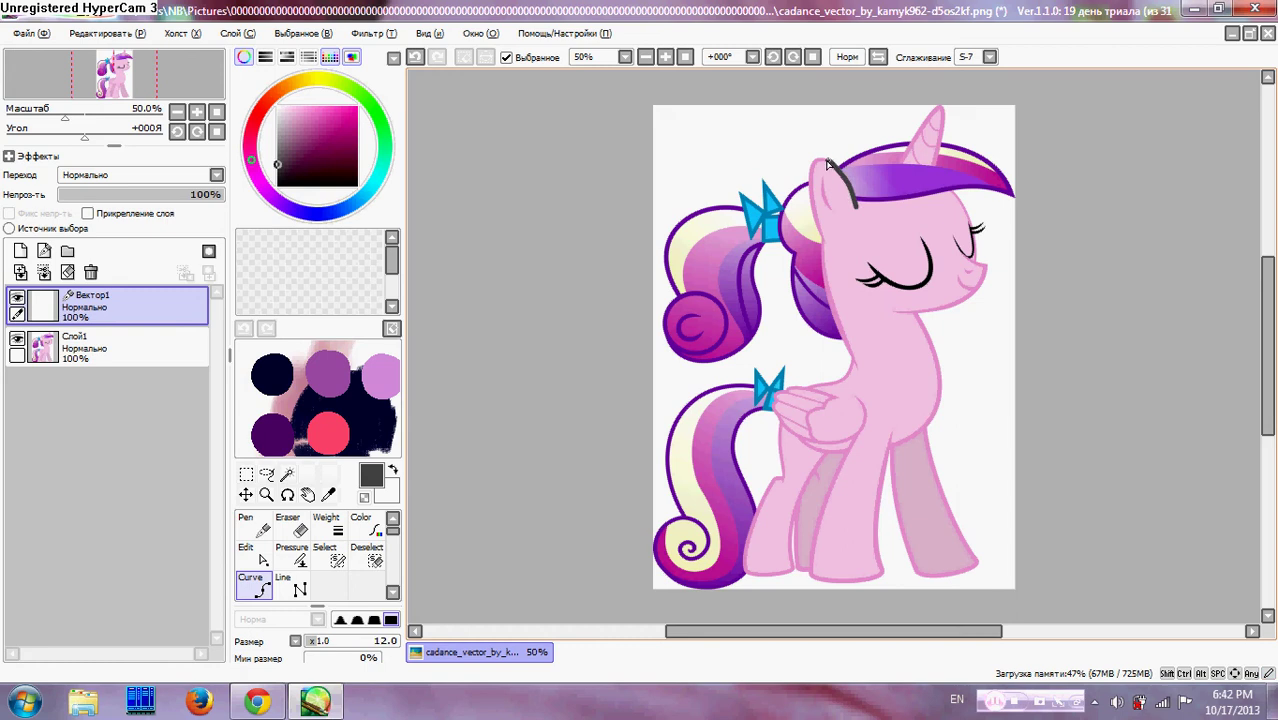
{"action": "left_click", "coordinate": [818, 160]}
{"action": "left_click", "coordinate": [821, 232]}
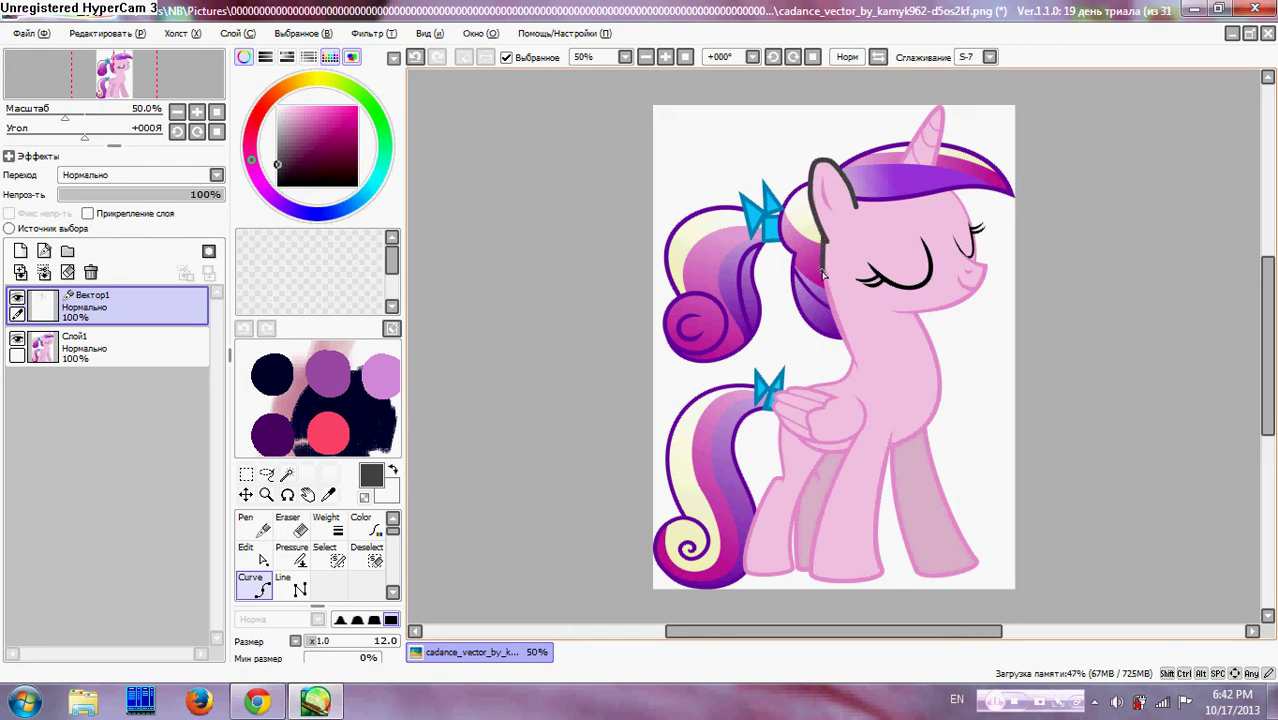
{"action": "left_click", "coordinate": [855, 365]}
- Trace the folded wing's outline at size 12 and its inner feather lines with a thinner size 7 curve
{"action": "left_click", "coordinate": [808, 391]}
{"action": "left_click", "coordinate": [857, 400]}
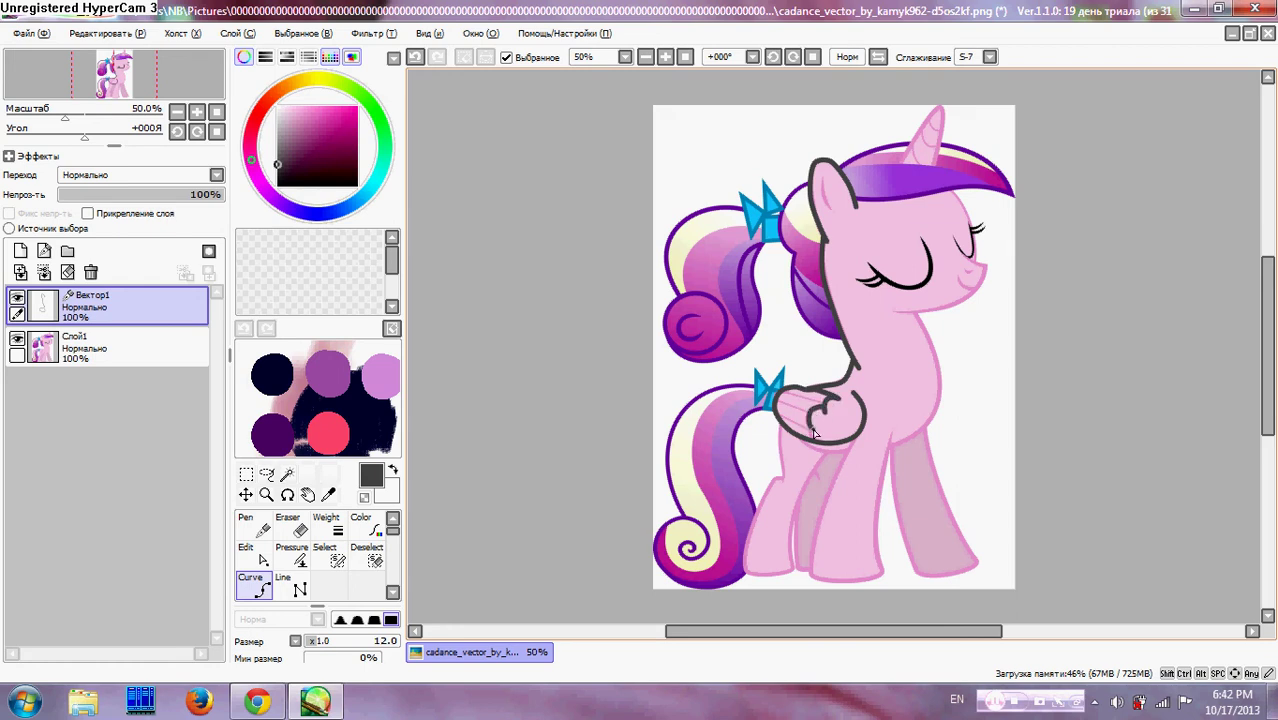
{"action": "left_click", "coordinate": [815, 442]}
{"action": "left_click", "coordinate": [318, 642]}
{"action": "left_click_drag", "start_coordinate": [318, 643], "coordinate": [313, 643]}
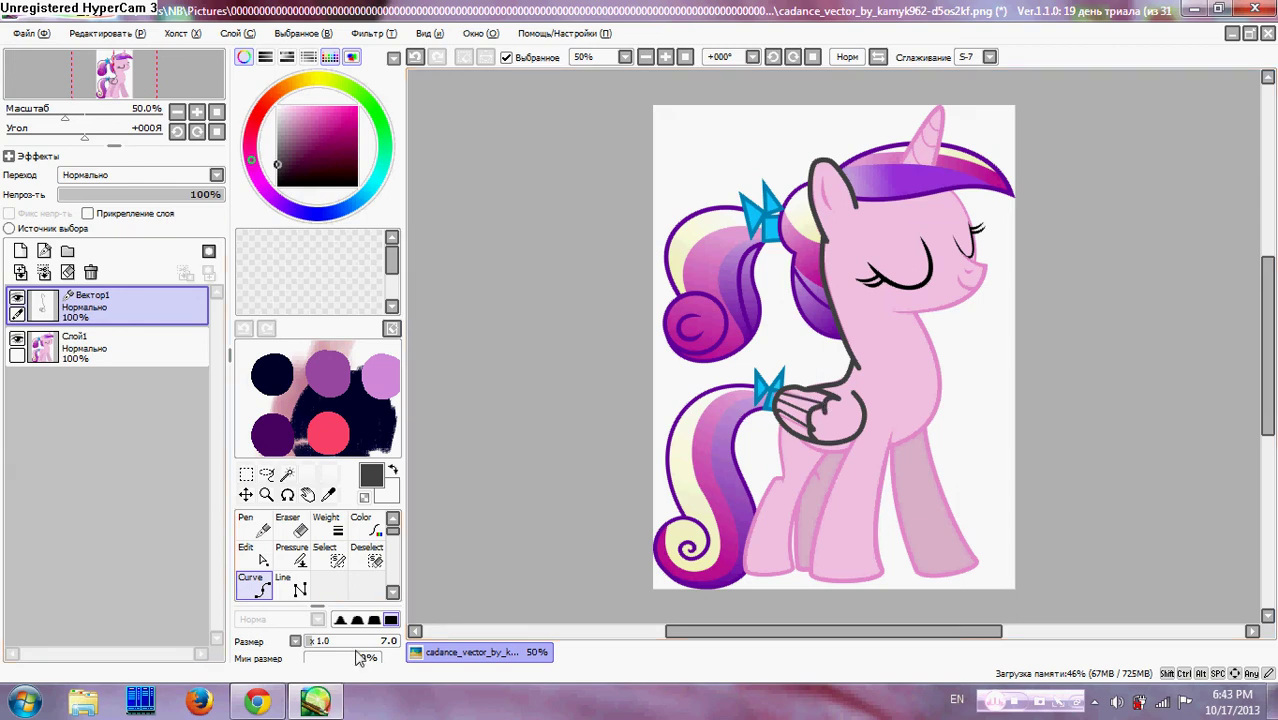
- Set the curve size to 12 and trace the near front leg down around the hoof and back up to the body
{"action": "left_click_drag", "start_coordinate": [319, 643], "coordinate": [321, 645]}
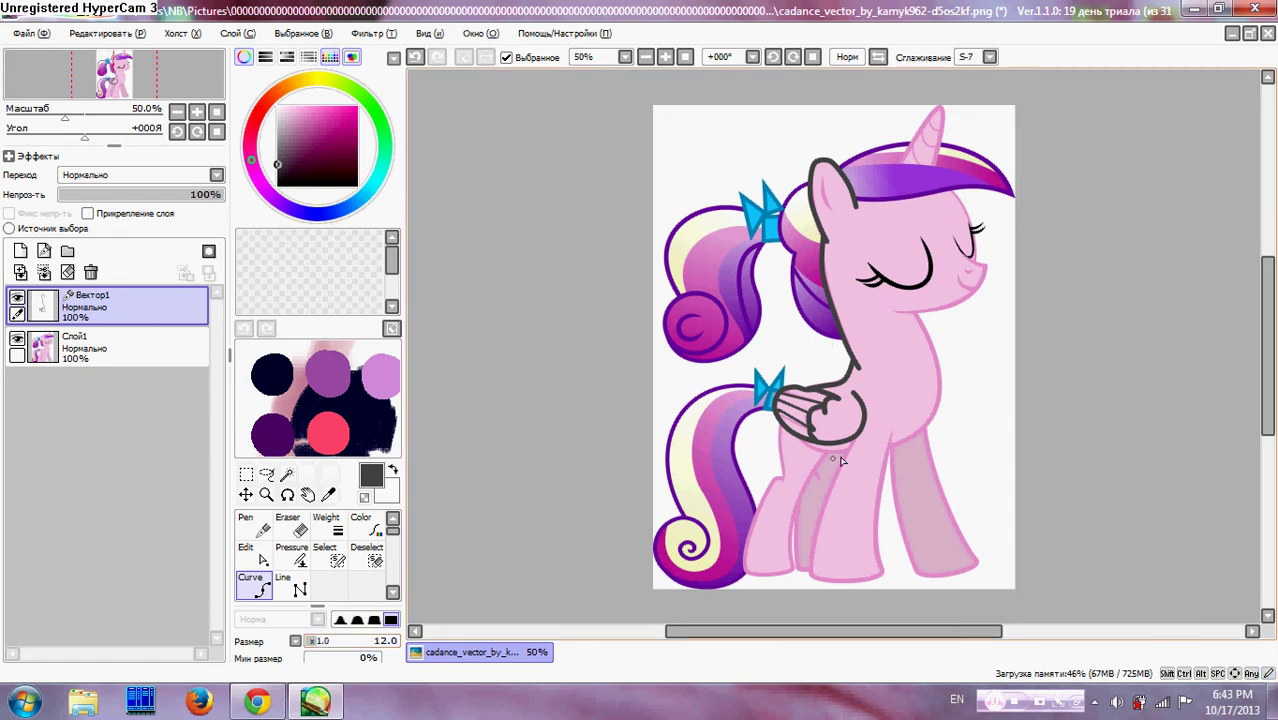
{"action": "left_click", "coordinate": [894, 436]}
{"action": "left_click", "coordinate": [871, 582]}
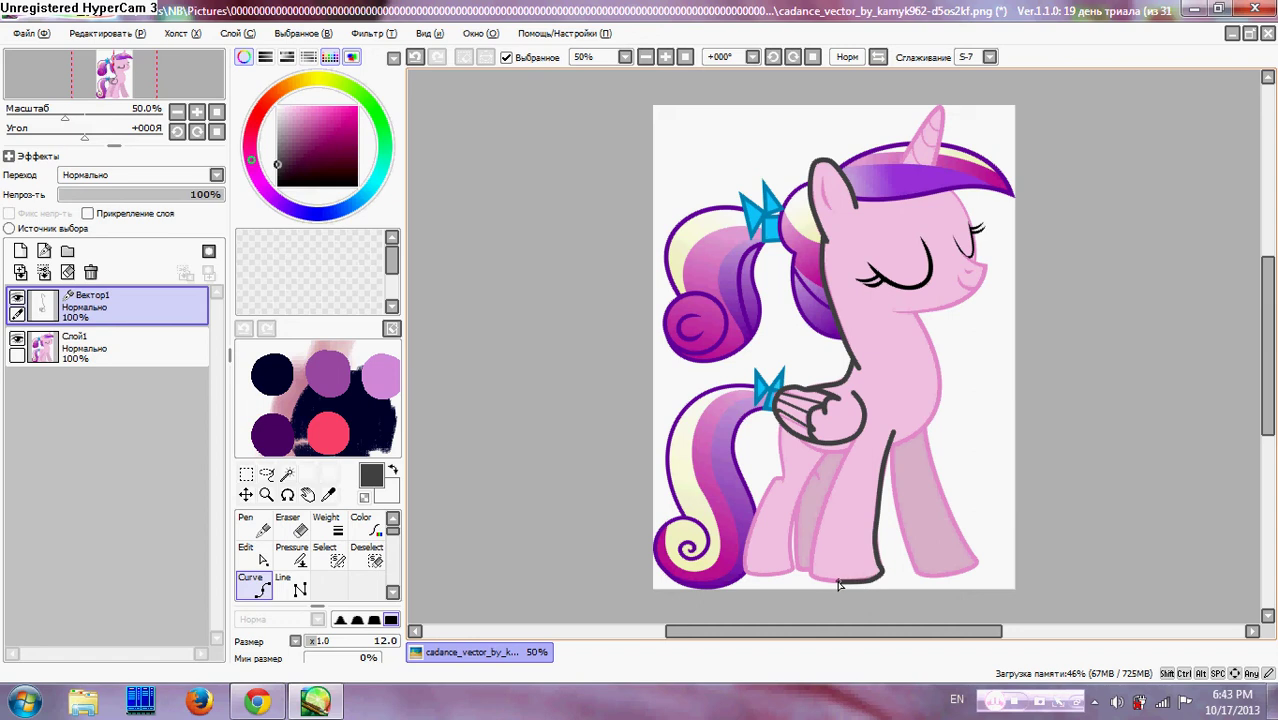
{"action": "left_click", "coordinate": [810, 578]}
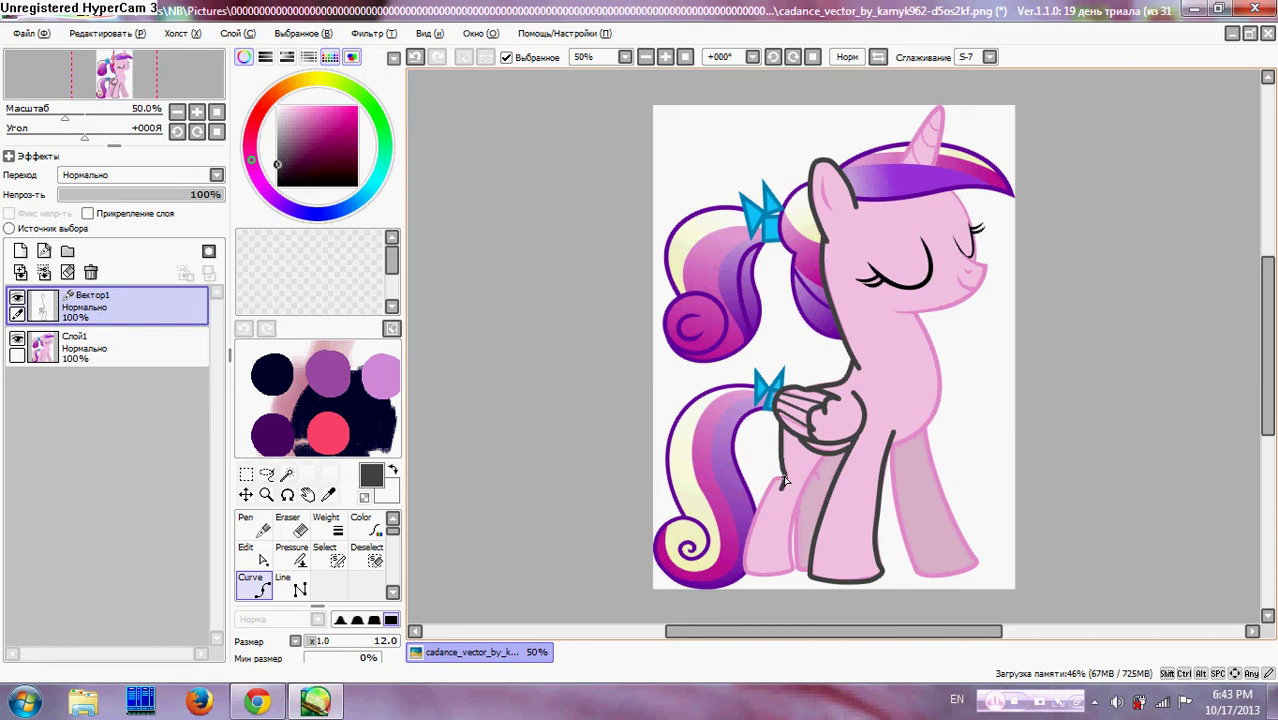
- Trace the near hind leg with its hoof and the edges of the far hind leg
{"action": "left_click", "coordinate": [782, 482]}
{"action": "left_click", "coordinate": [790, 568]}
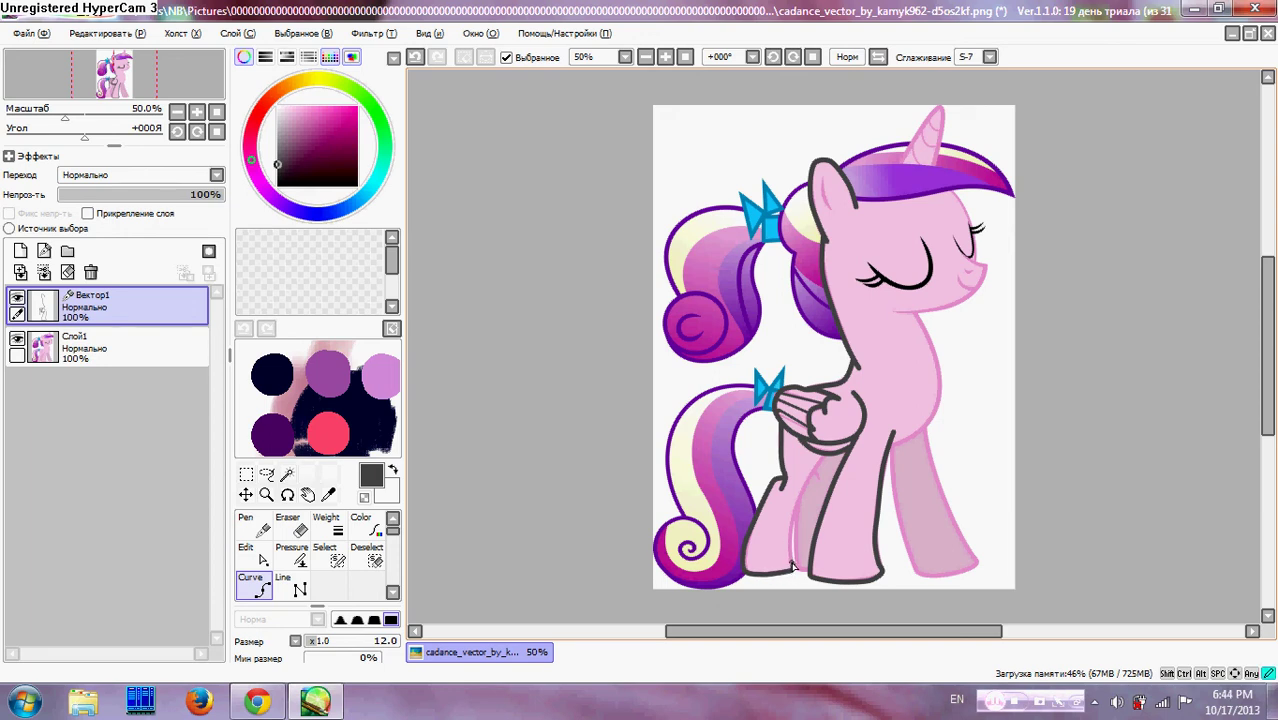
{"action": "left_click", "coordinate": [828, 457]}
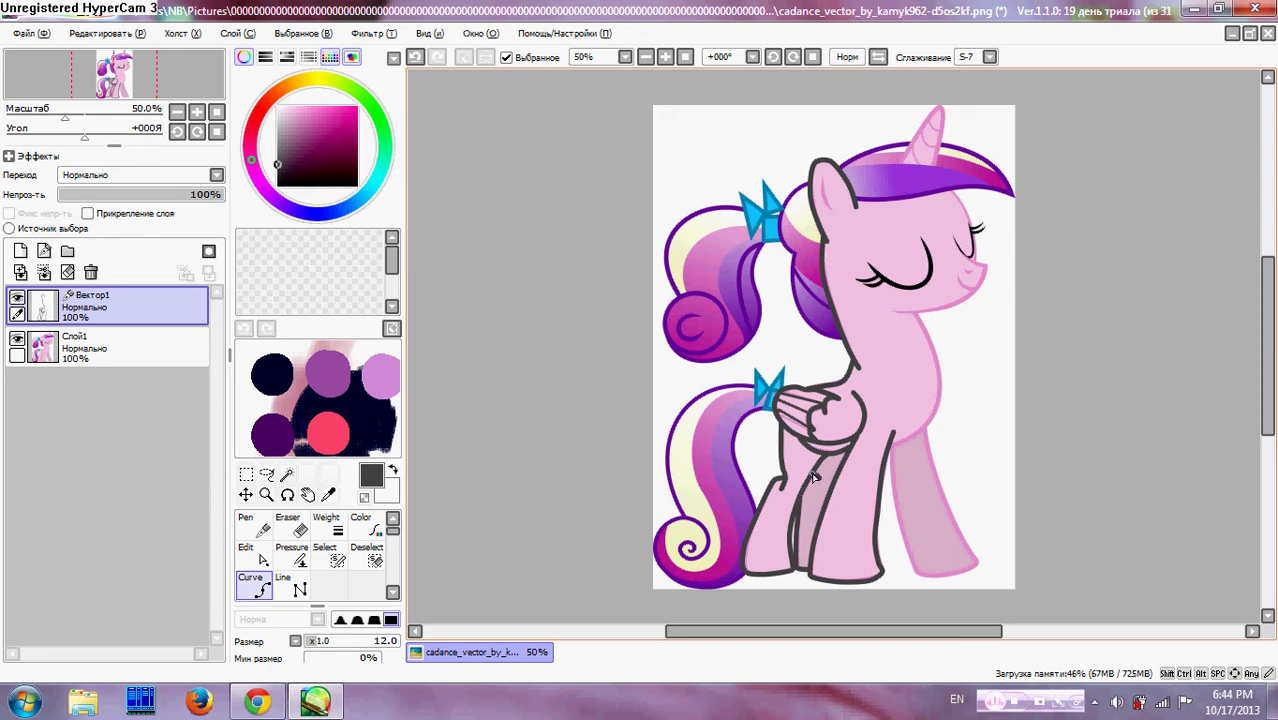
- Trace the chest, the front of the neck, the jaw, the muzzle and the forehead up to the ear
{"action": "left_click", "coordinate": [918, 436]}
{"action": "left_click", "coordinate": [940, 366]}
{"action": "left_click", "coordinate": [895, 315]}
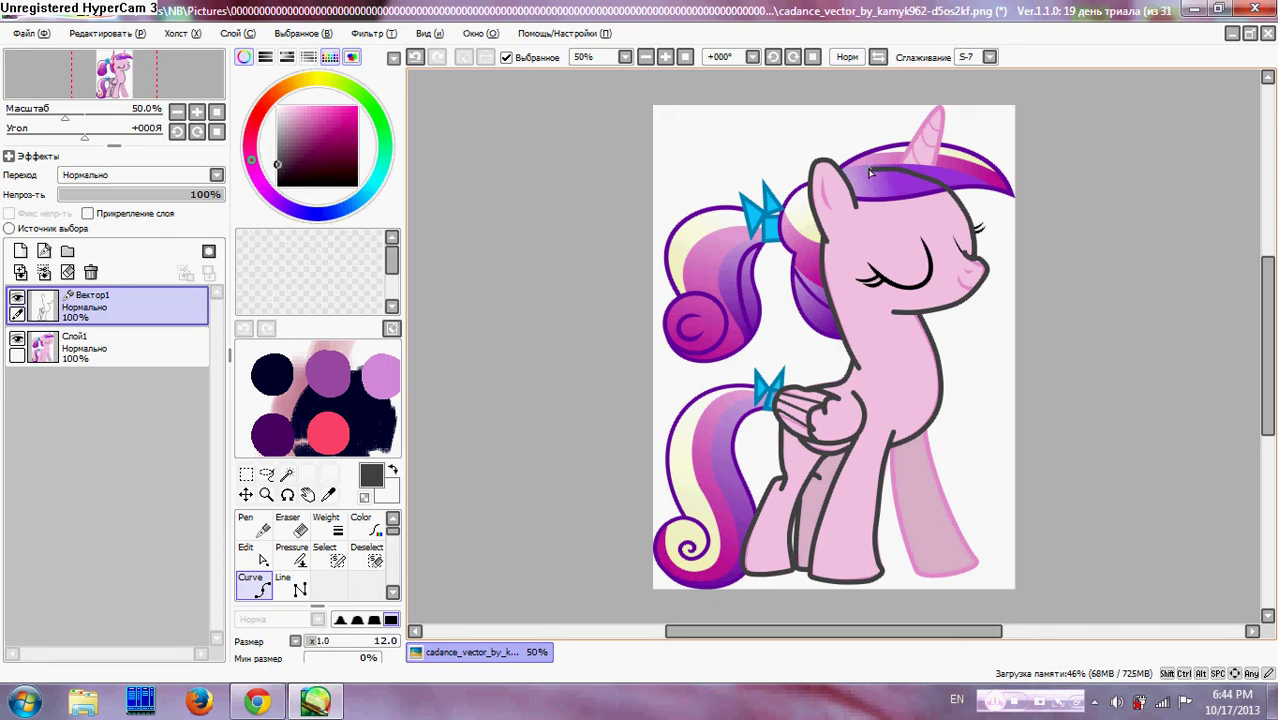
- Trace the horn's outline at size 12 and its spiral ridges with a thinner size 6 curve
{"action": "left_click", "coordinate": [940, 110]}
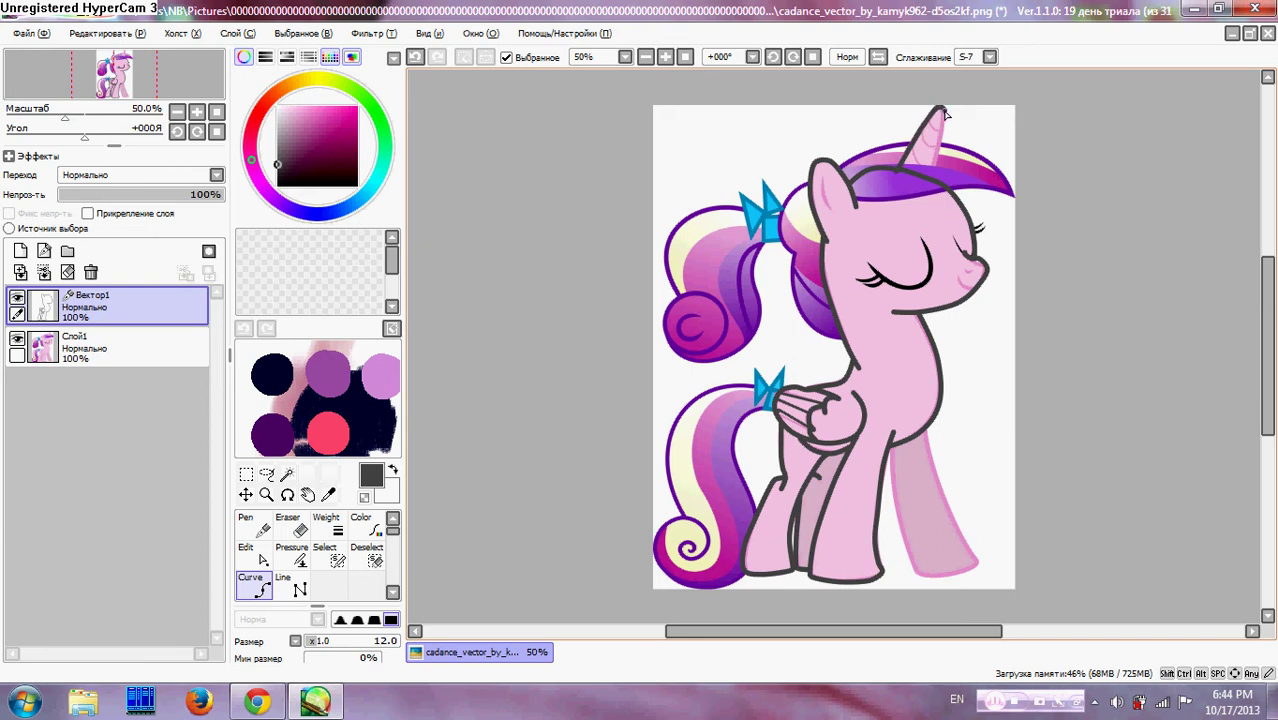
{"action": "double_click", "coordinate": [928, 182]}
{"action": "left_click", "coordinate": [316, 641]}
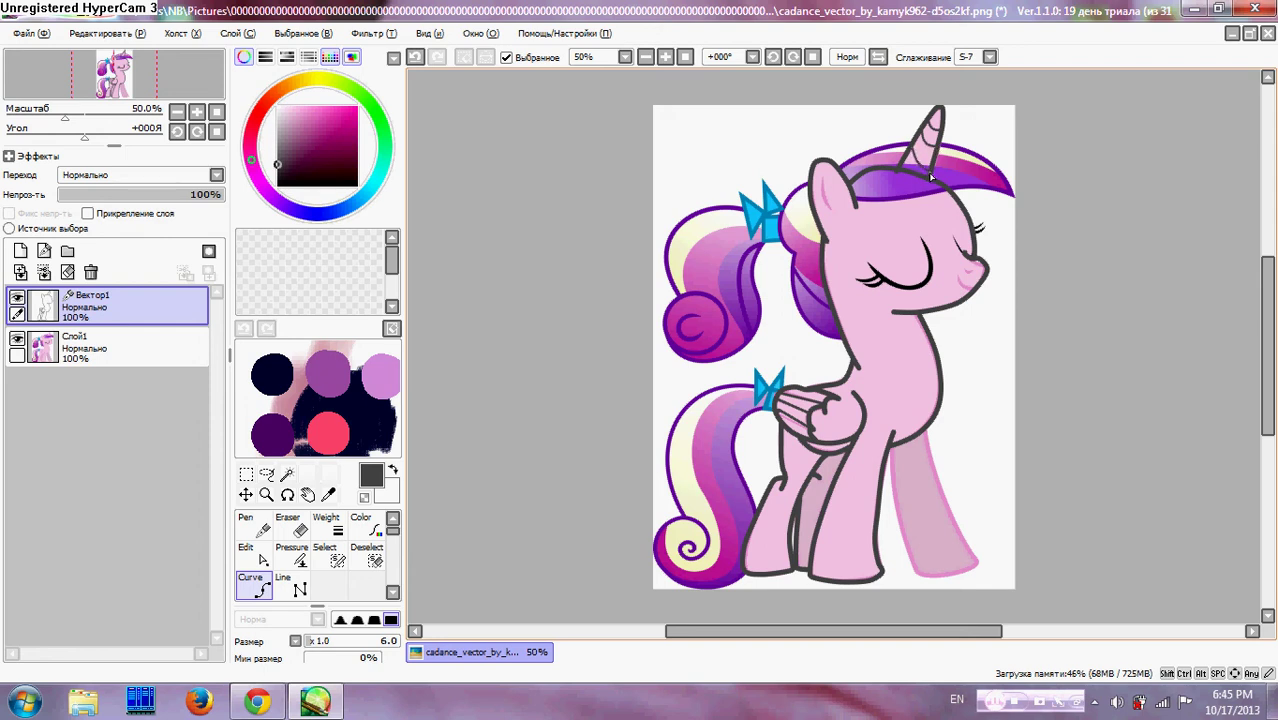
- Set the curve size to 12 and trace the far front leg, nostril, mouth and inner ear
{"action": "left_click_drag", "start_coordinate": [312, 648], "coordinate": [320, 650]}
{"action": "left_click", "coordinate": [976, 567]}
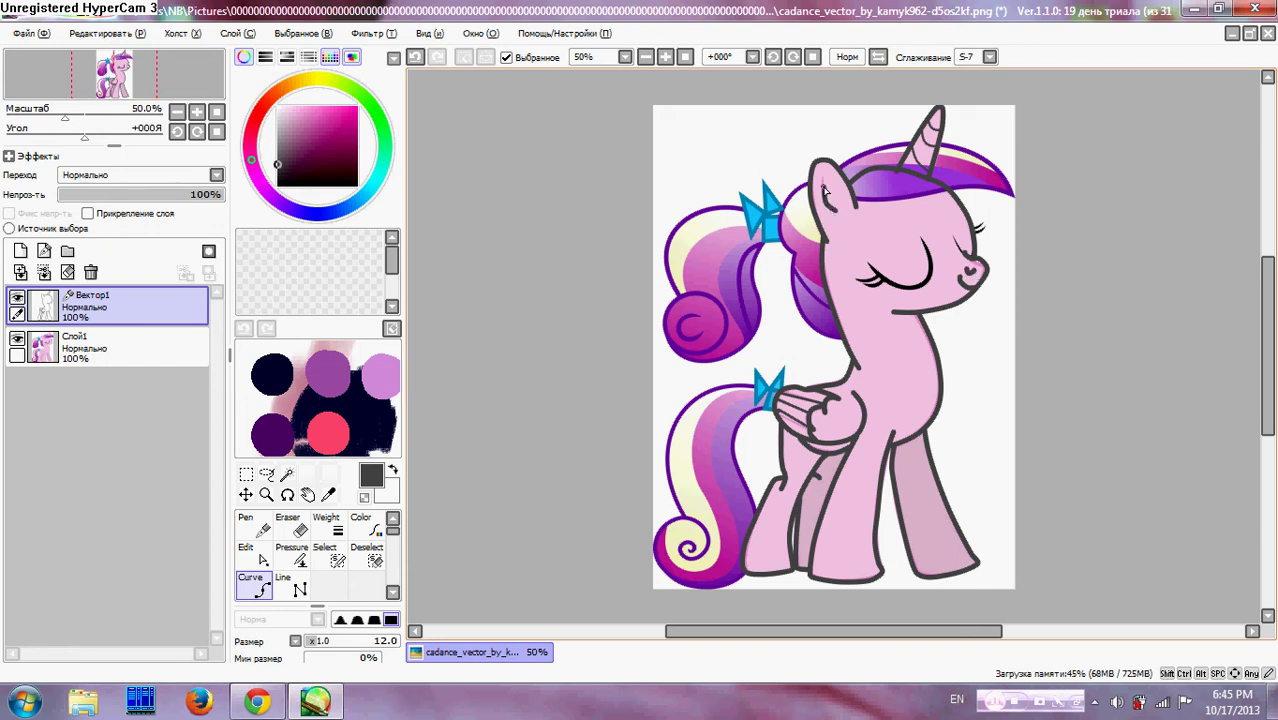
- Lower the reference layer's opacity to 68% and trace both closed eyes and their lashes in black on the vector layer
{"action": "left_click", "coordinate": [85, 352]}
{"action": "left_click_drag", "start_coordinate": [216, 194], "coordinate": [170, 194]}
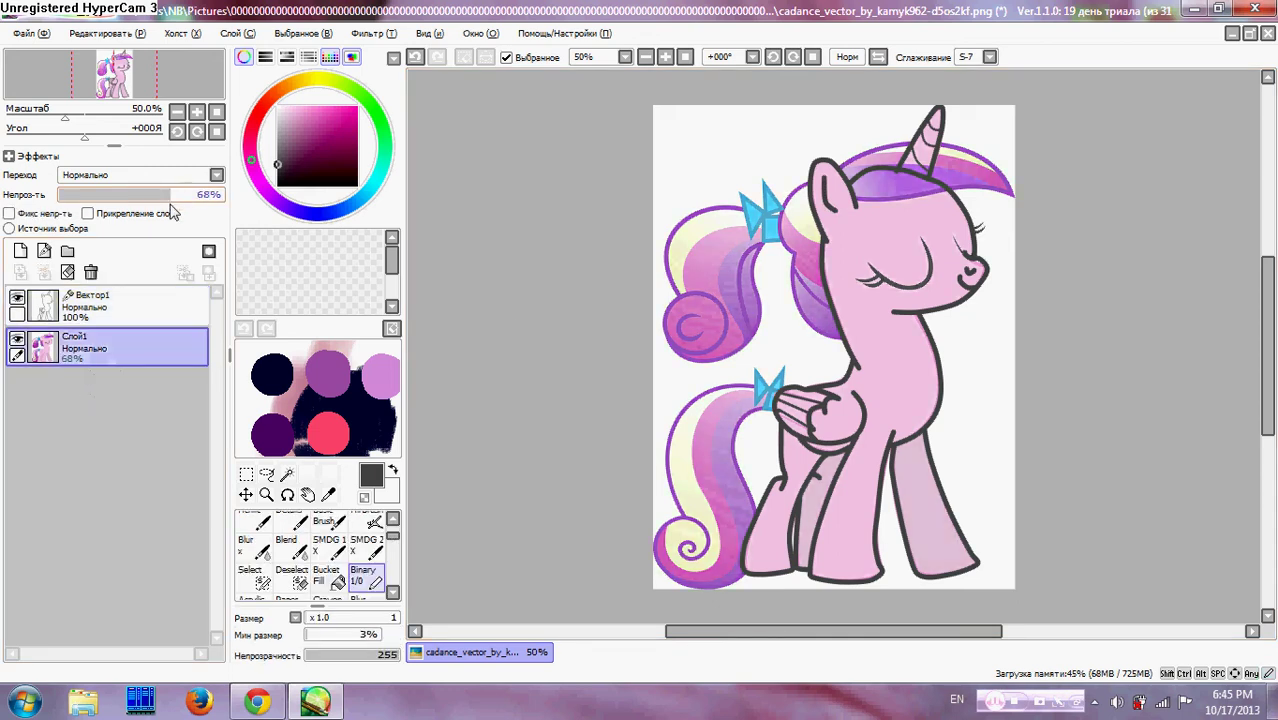
{"action": "left_click", "coordinate": [171, 312]}
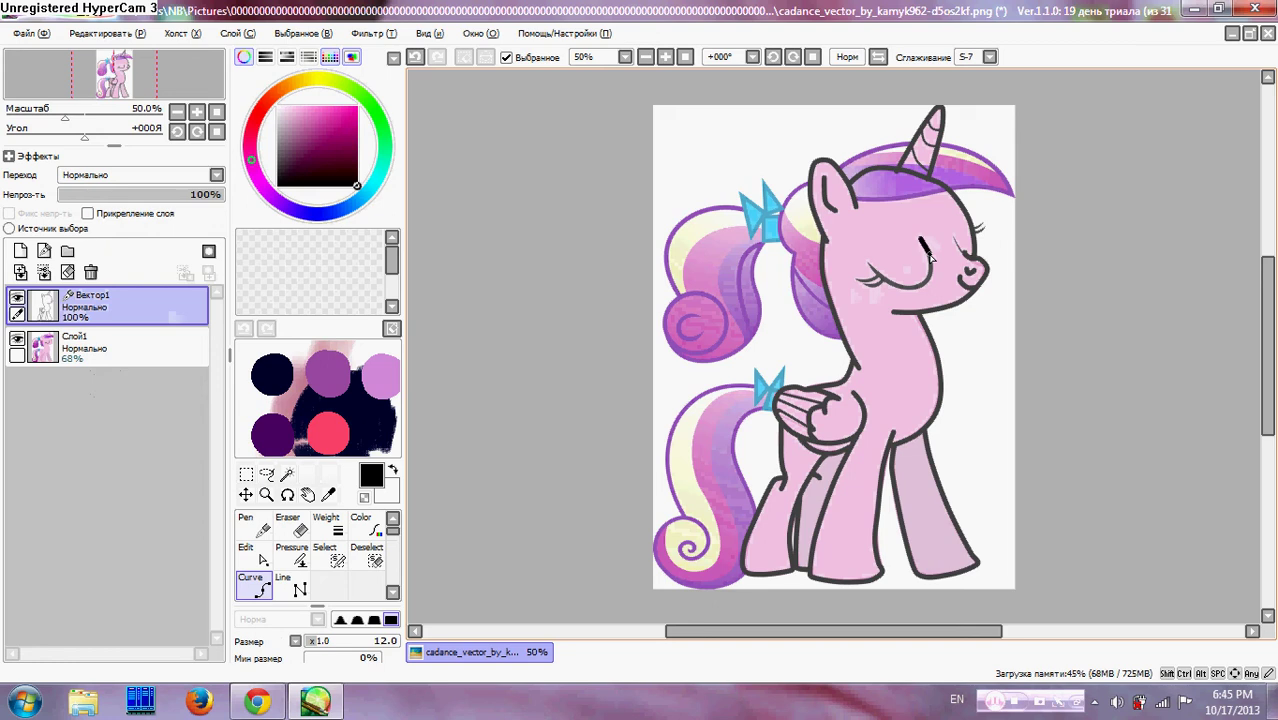
{"action": "left_click", "coordinate": [929, 259]}
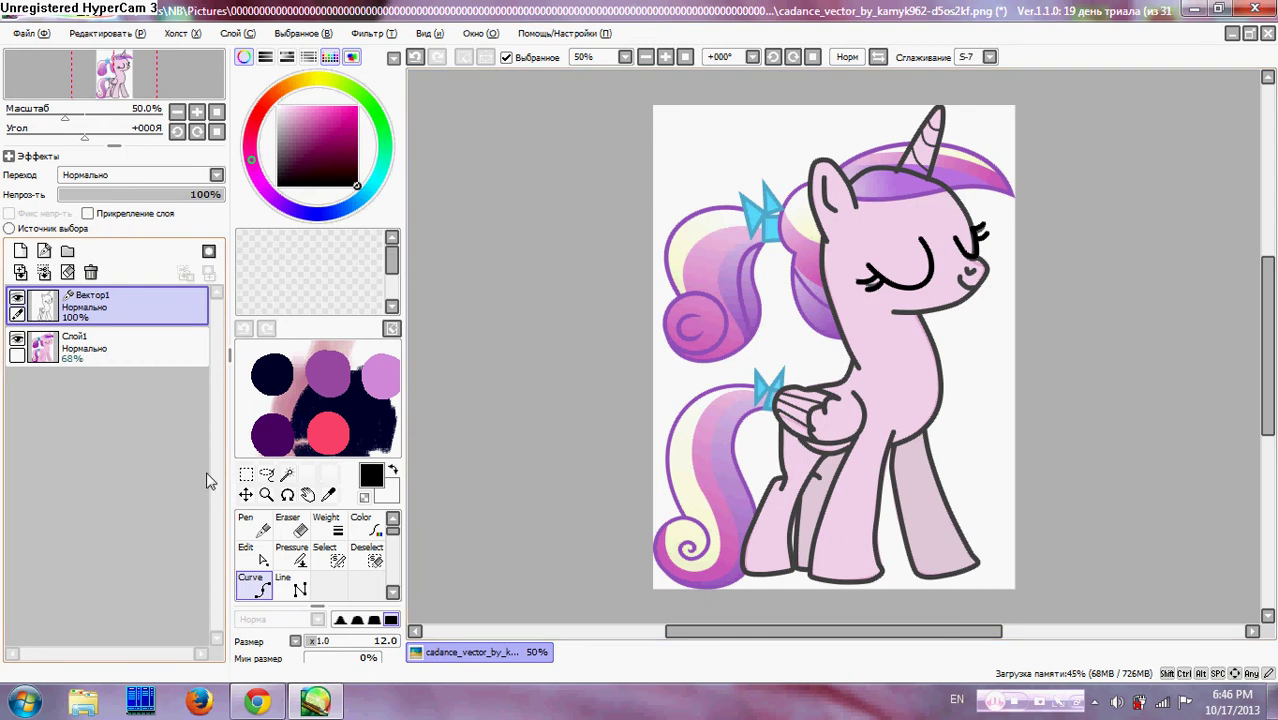
- Delete the coloured reference layer Слой1 and adjust a control point on one of the wing's feather lines
{"action": "left_click", "coordinate": [143, 362]}
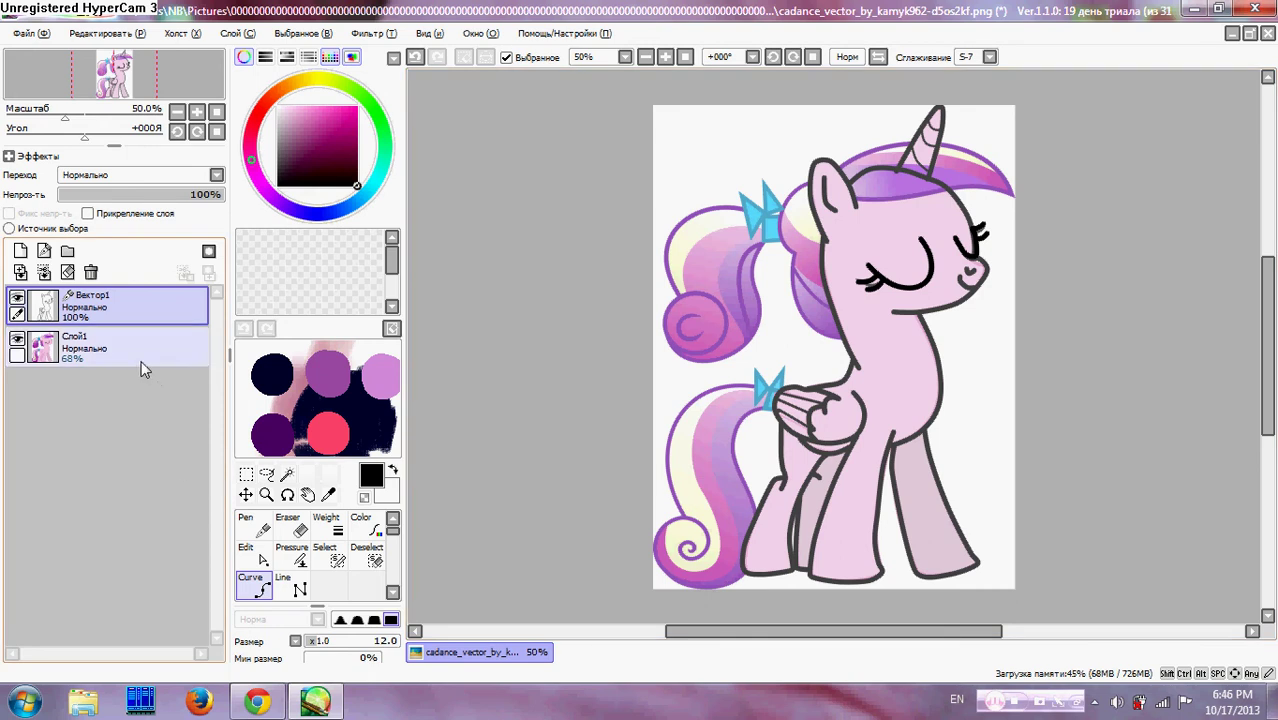
{"action": "left_click", "coordinate": [90, 273]}
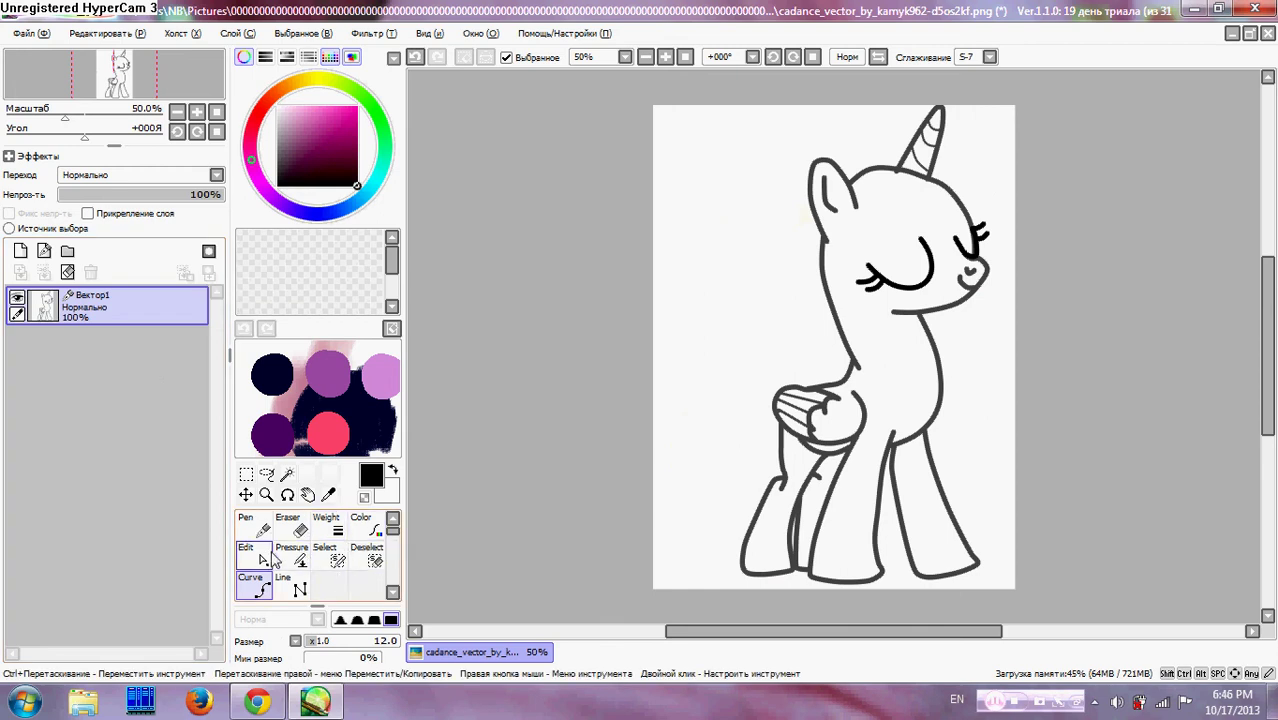
{"action": "left_click", "coordinate": [262, 556]}
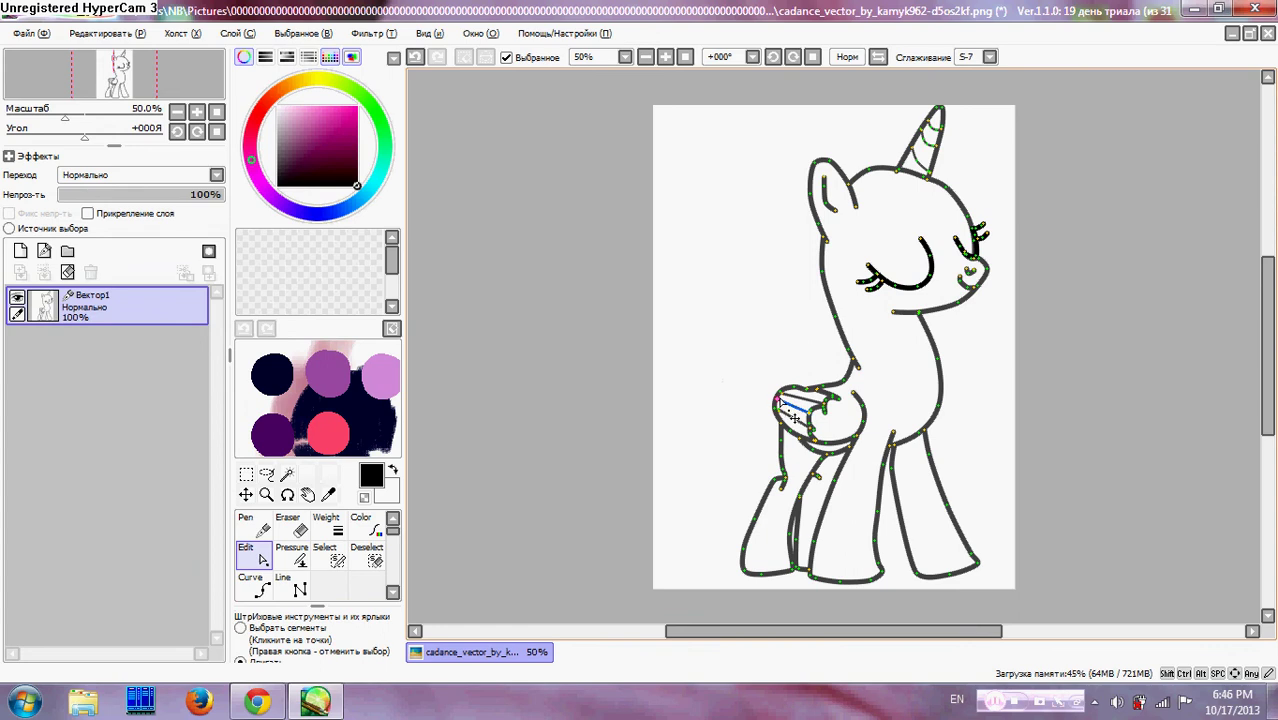
{"action": "left_click_drag", "start_coordinate": [790, 415], "coordinate": [792, 420]}
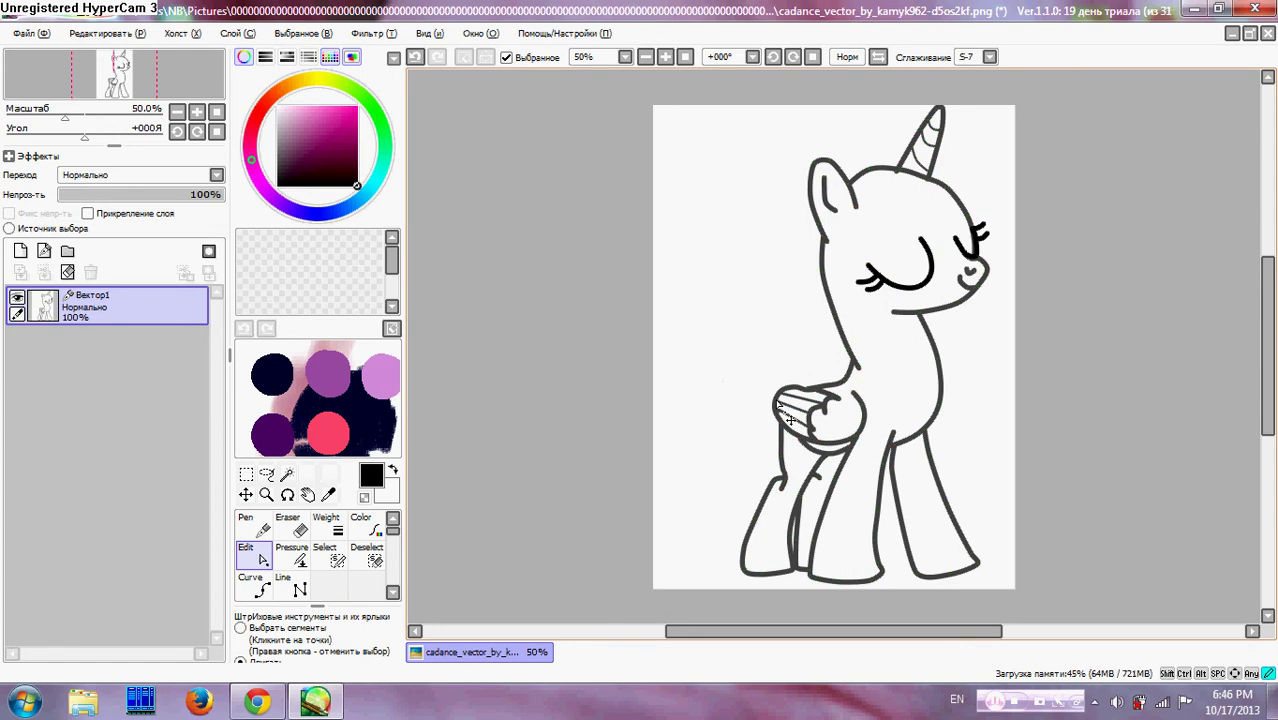
- Taper the line ends at the hind leg's upper bend and at the nostril and mouth with the Pressure tool
{"action": "left_click", "coordinate": [292, 556]}
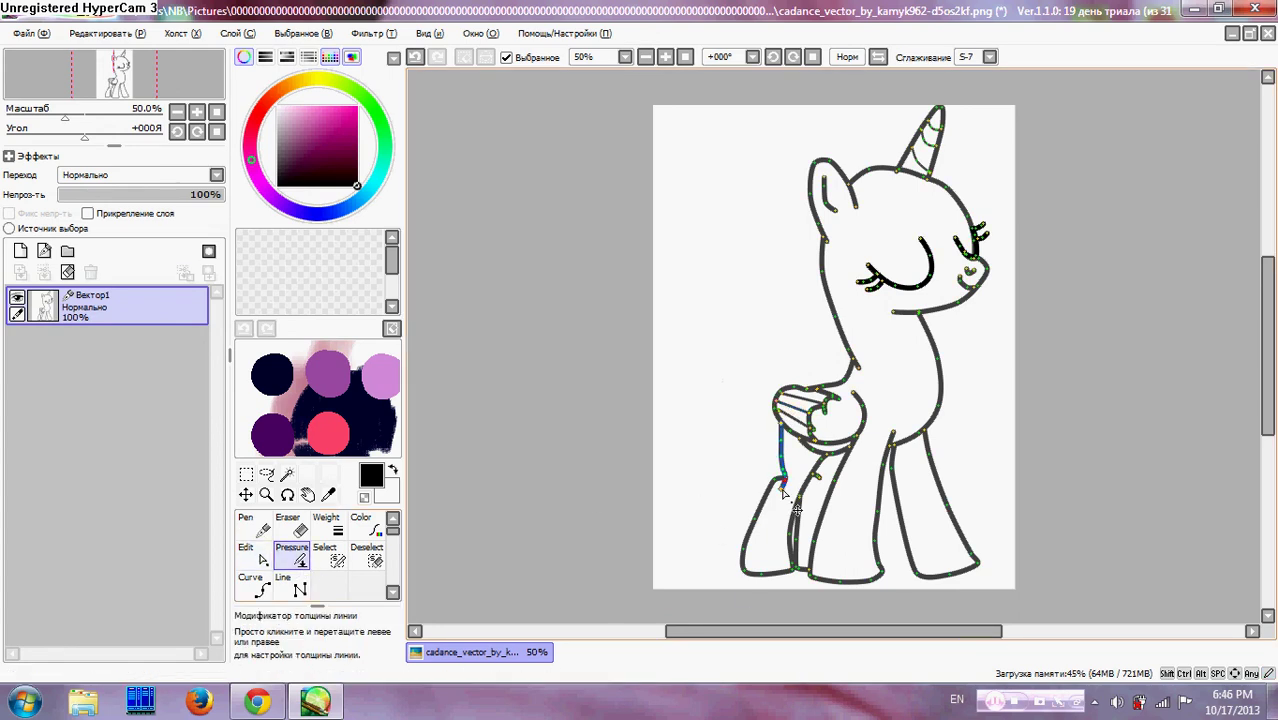
{"action": "mouse_move", "coordinate": [783, 490]}
{"action": "left_mouse_down"}
{"action": "mouse_move", "coordinate": [721, 478]}
{"action": "mouse_move", "coordinate": [733, 479]}
{"action": "left_mouse_up"}
{"action": "mouse_move", "coordinate": [968, 292]}
{"action": "left_mouse_down"}
{"action": "mouse_move", "coordinate": [793, 340]}
{"action": "mouse_move", "coordinate": [810, 348]}
{"action": "left_mouse_up"}
{"action": "mouse_move", "coordinate": [960, 282]}
{"action": "left_mouse_down"}
{"action": "mouse_move", "coordinate": [928, 290]}
{"action": "mouse_move", "coordinate": [925, 273]}
{"action": "mouse_move", "coordinate": [968, 280]}
{"action": "mouse_move", "coordinate": [906, 236]}
{"action": "left_mouse_up"}
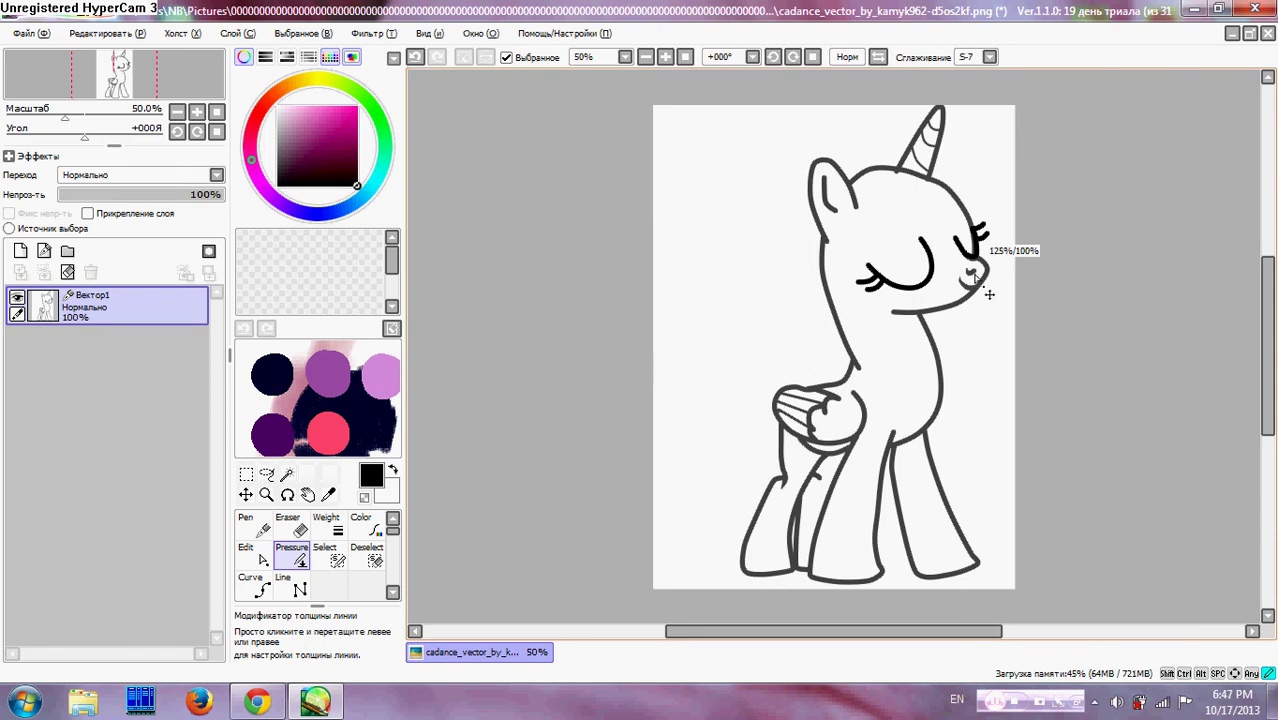
{"action": "mouse_move", "coordinate": [988, 294]}
{"action": "left_mouse_down"}
{"action": "mouse_move", "coordinate": [930, 287]}
{"action": "mouse_move", "coordinate": [950, 288]}
{"action": "left_mouse_up"}
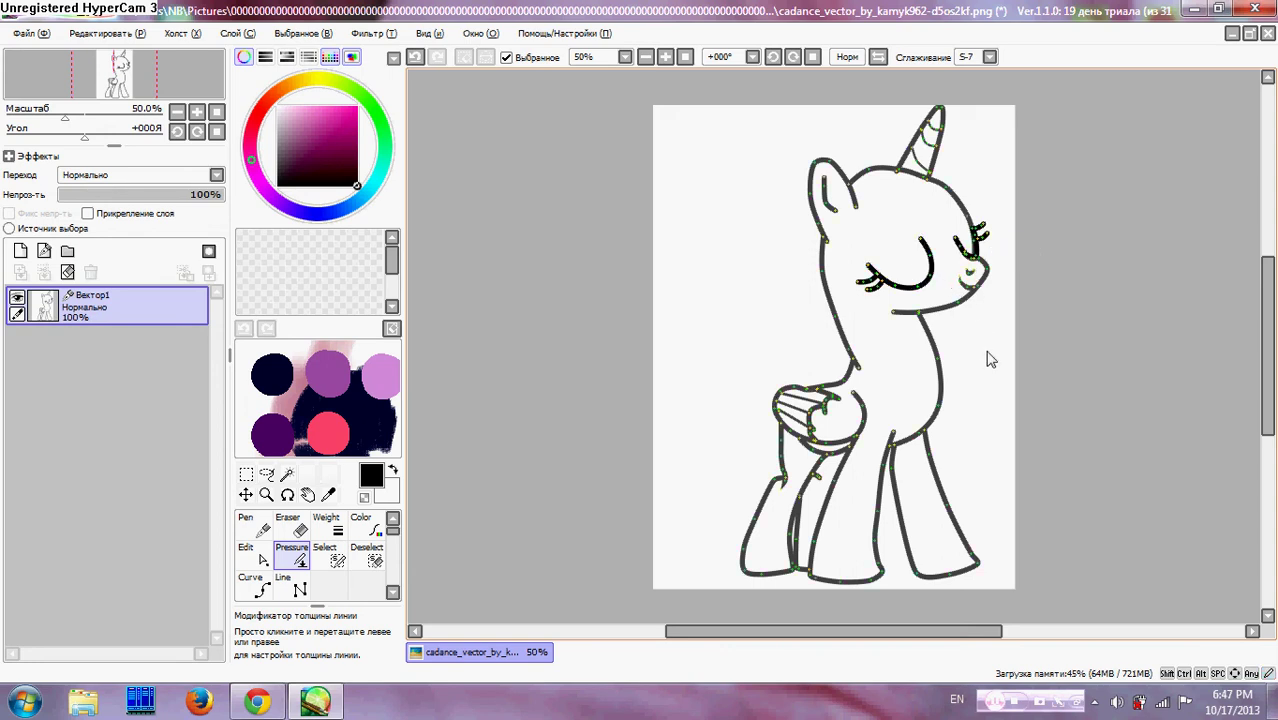
- Taper the line ends of the ear, the wing's front edge, the top of the front leg and the wing feathers
{"action": "mouse_move", "coordinate": [833, 213]}
{"action": "left_mouse_down"}
{"action": "mouse_move", "coordinate": [793, 224]}
{"action": "mouse_move", "coordinate": [836, 190]}
{"action": "mouse_move", "coordinate": [787, 180]}
{"action": "mouse_move", "coordinate": [742, 197]}
{"action": "mouse_move", "coordinate": [776, 201]}
{"action": "left_mouse_up"}
{"action": "mouse_move", "coordinate": [855, 212]}
{"action": "left_mouse_down"}
{"action": "mouse_move", "coordinate": [836, 215]}
{"action": "mouse_move", "coordinate": [818, 250]}
{"action": "mouse_move", "coordinate": [800, 248]}
{"action": "left_mouse_up"}
{"action": "mouse_move", "coordinate": [872, 388]}
{"action": "left_mouse_down"}
{"action": "mouse_move", "coordinate": [828, 400]}
{"action": "mouse_move", "coordinate": [822, 389]}
{"action": "mouse_move", "coordinate": [848, 402]}
{"action": "mouse_move", "coordinate": [826, 401]}
{"action": "left_mouse_up"}
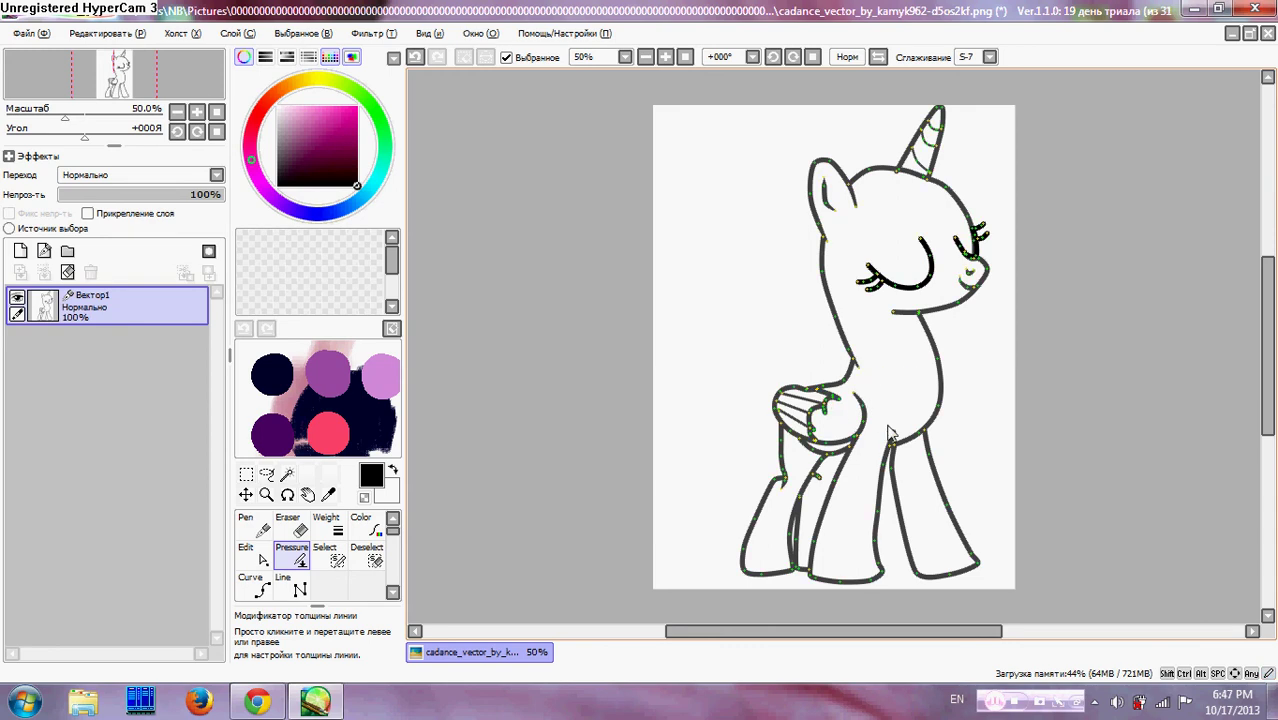
{"action": "left_click_drag", "start_coordinate": [895, 440], "coordinate": [866, 438]}
{"action": "left_click_drag", "start_coordinate": [829, 403], "coordinate": [833, 399]}
- Taper the ends of both closed eyelid lines and their eyelashes to fine points
{"action": "left_click_drag", "start_coordinate": [858, 286], "coordinate": [681, 322]}
{"action": "mouse_move", "coordinate": [866, 290]}
{"action": "left_mouse_down"}
{"action": "mouse_move", "coordinate": [799, 286]}
{"action": "mouse_move", "coordinate": [865, 291]}
{"action": "mouse_move", "coordinate": [830, 300]}
{"action": "mouse_move", "coordinate": [846, 300]}
{"action": "left_mouse_up"}
{"action": "mouse_move", "coordinate": [921, 240]}
{"action": "left_mouse_down"}
{"action": "mouse_move", "coordinate": [861, 279]}
{"action": "mouse_move", "coordinate": [813, 283]}
{"action": "mouse_move", "coordinate": [827, 272]}
{"action": "left_mouse_up"}
{"action": "mouse_move", "coordinate": [913, 249]}
{"action": "left_mouse_down"}
{"action": "mouse_move", "coordinate": [986, 250]}
{"action": "mouse_move", "coordinate": [1012, 208]}
{"action": "mouse_move", "coordinate": [844, 244]}
{"action": "mouse_move", "coordinate": [886, 246]}
{"action": "mouse_move", "coordinate": [917, 218]}
{"action": "left_mouse_up"}
{"action": "mouse_move", "coordinate": [999, 240]}
{"action": "left_mouse_down"}
{"action": "mouse_move", "coordinate": [890, 228]}
{"action": "mouse_move", "coordinate": [840, 265]}
{"action": "mouse_move", "coordinate": [820, 254]}
{"action": "left_mouse_up"}
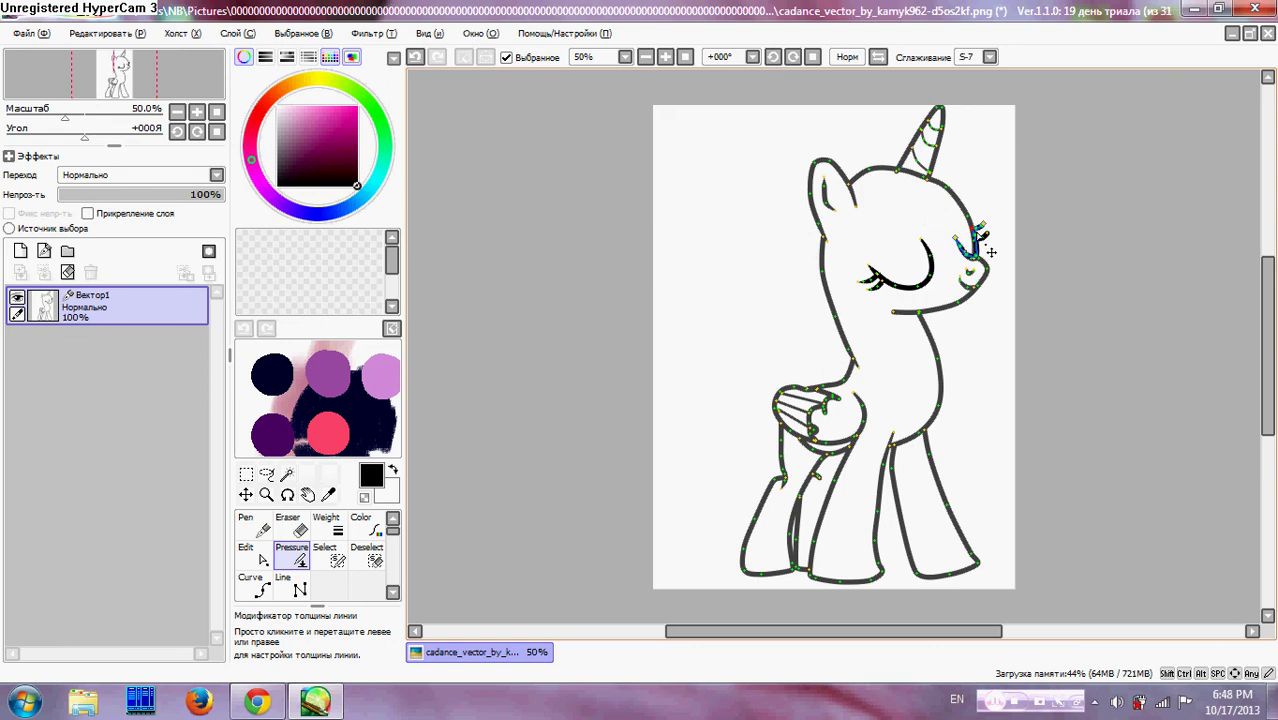
{"action": "mouse_move", "coordinate": [993, 248]}
{"action": "left_mouse_down"}
{"action": "mouse_move", "coordinate": [938, 247]}
{"action": "mouse_move", "coordinate": [983, 237]}
{"action": "mouse_move", "coordinate": [963, 231]}
{"action": "mouse_move", "coordinate": [1006, 250]}
{"action": "left_mouse_up"}
- Taper the ends of the jaw line, the short hind-leg crease and the scalloped feather line in the wing
{"action": "left_click_drag", "start_coordinate": [894, 312], "coordinate": [864, 316]}
{"action": "mouse_move", "coordinate": [825, 485]}
{"action": "left_mouse_down"}
{"action": "mouse_move", "coordinate": [759, 470]}
{"action": "mouse_move", "coordinate": [780, 486]}
{"action": "mouse_move", "coordinate": [772, 495]}
{"action": "left_mouse_up"}
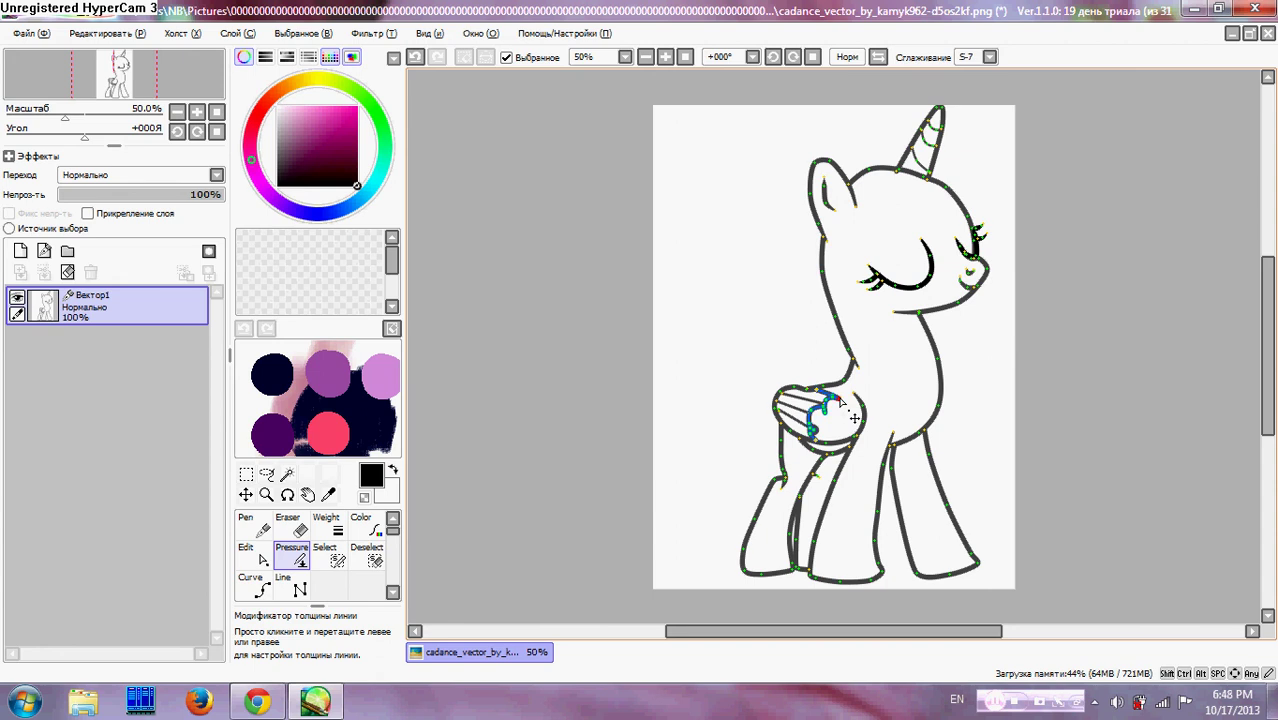
{"action": "mouse_move", "coordinate": [834, 404]}
{"action": "left_mouse_down"}
{"action": "mouse_move", "coordinate": [832, 421]}
{"action": "mouse_move", "coordinate": [783, 417]}
{"action": "mouse_move", "coordinate": [840, 420]}
{"action": "mouse_move", "coordinate": [824, 430]}
{"action": "mouse_move", "coordinate": [778, 428]}
{"action": "left_mouse_up"}
{"action": "left_click_drag", "start_coordinate": [707, 377], "coordinate": [708, 367]}
- Add a new raster layer and select the background around the pony on the vector layer with the Magic Wand
{"action": "left_click", "coordinate": [21, 251]}
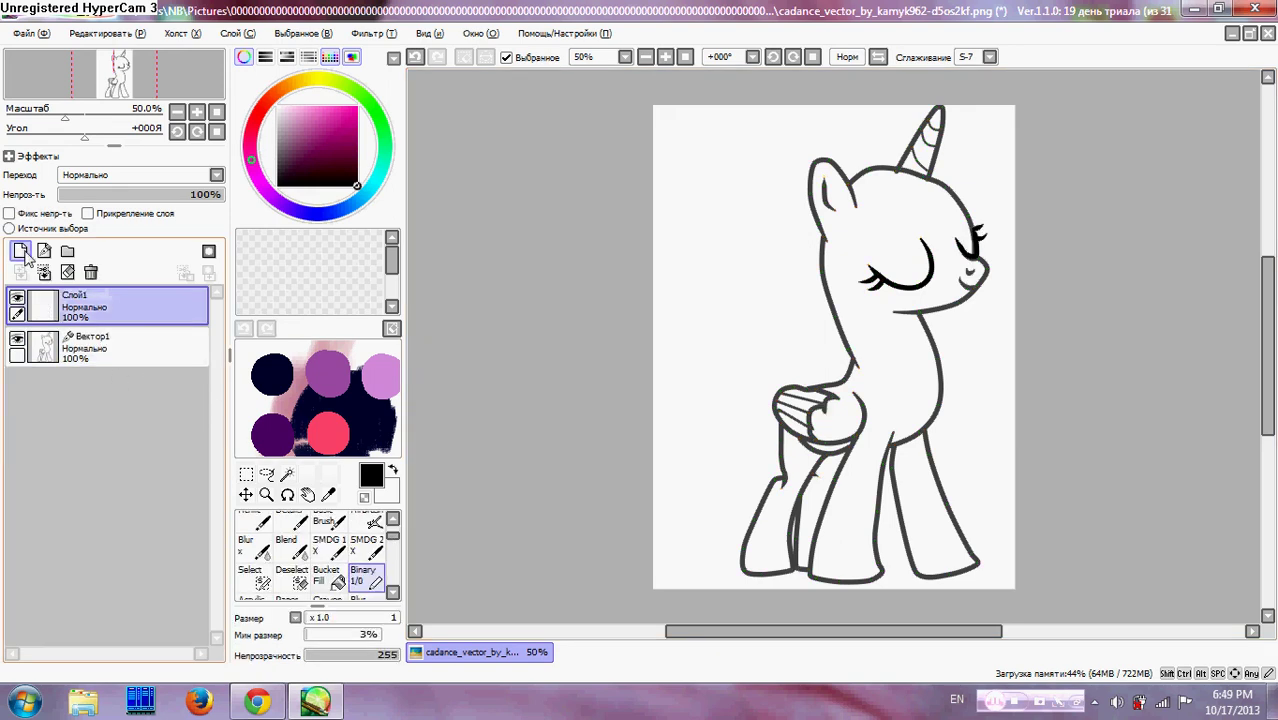
{"action": "left_click", "coordinate": [287, 473]}
{"action": "left_click", "coordinate": [141, 364]}
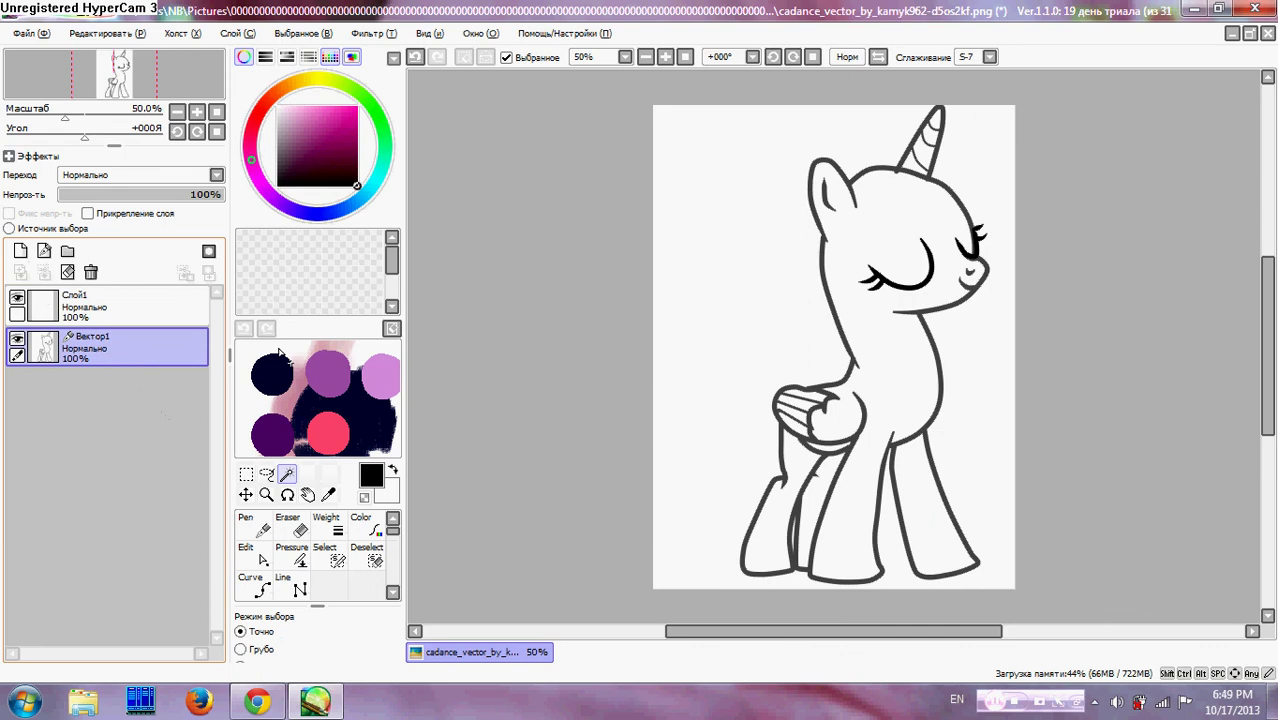
{"action": "left_click", "coordinate": [707, 313]}
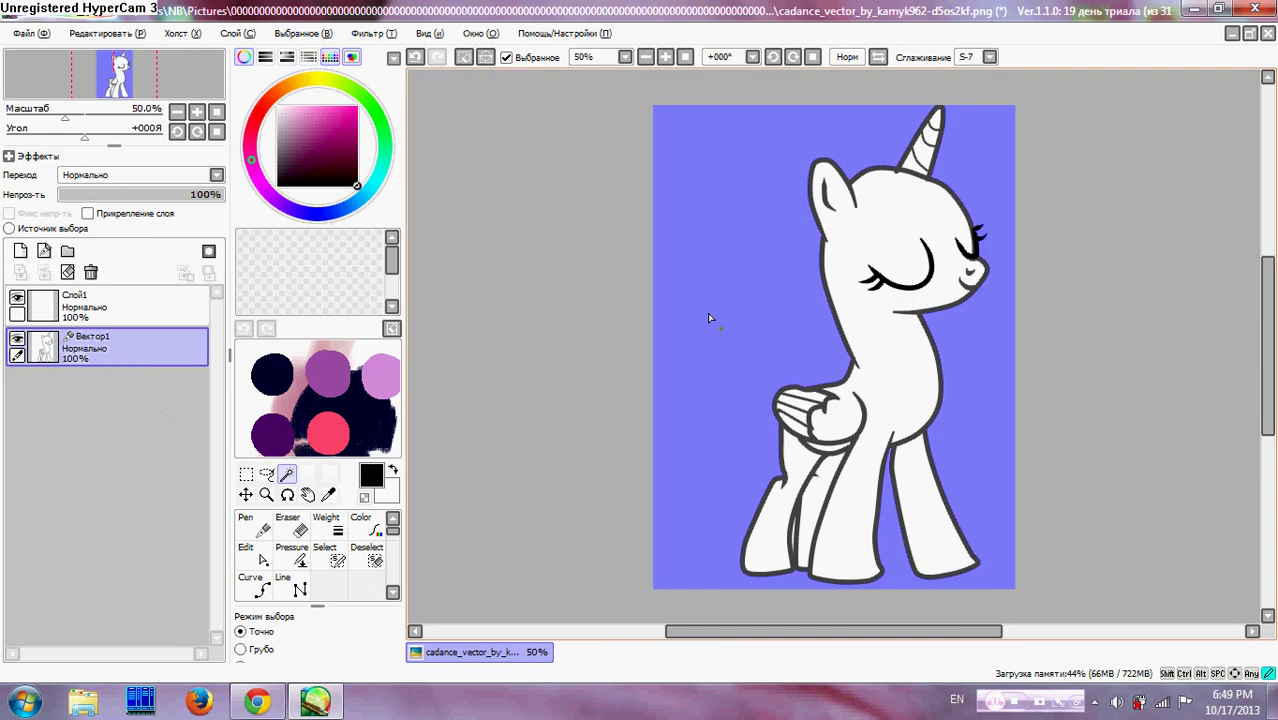
- Fill the selected background with light green on the new layer Слой1 using Bucket Fill and clear the selection
{"action": "left_click", "coordinate": [171, 305]}
{"action": "left_click", "coordinate": [330, 578]}
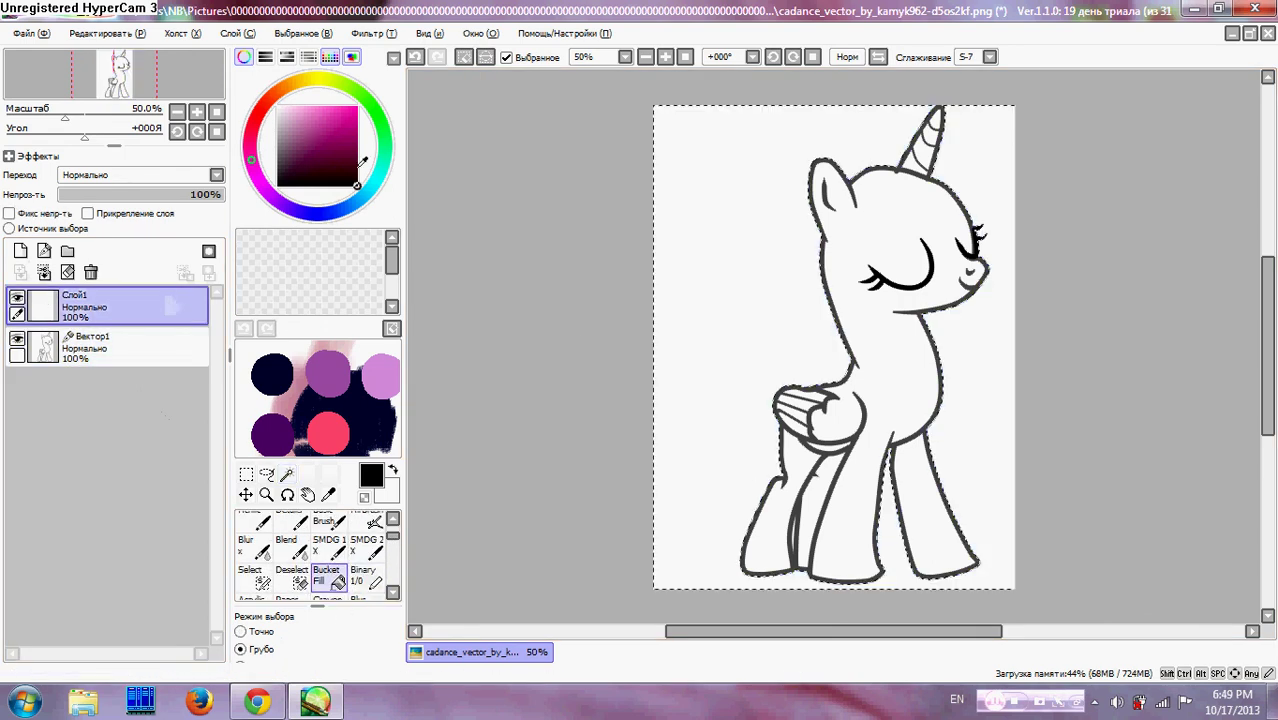
{"action": "left_click", "coordinate": [373, 114]}
{"action": "left_click_drag", "start_coordinate": [332, 112], "coordinate": [297, 106]}
{"action": "left_click", "coordinate": [766, 268]}
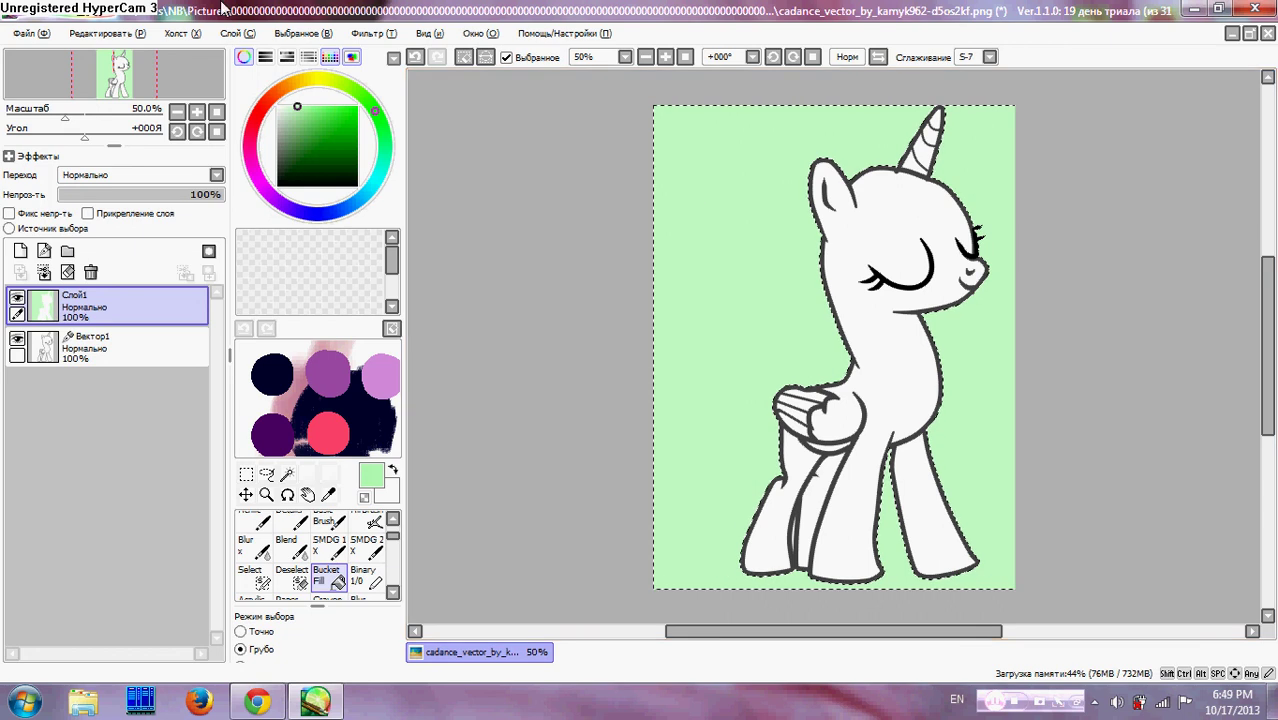
{"action": "left_click", "coordinate": [303, 33]}
{"action": "left_click", "coordinate": [308, 56]}
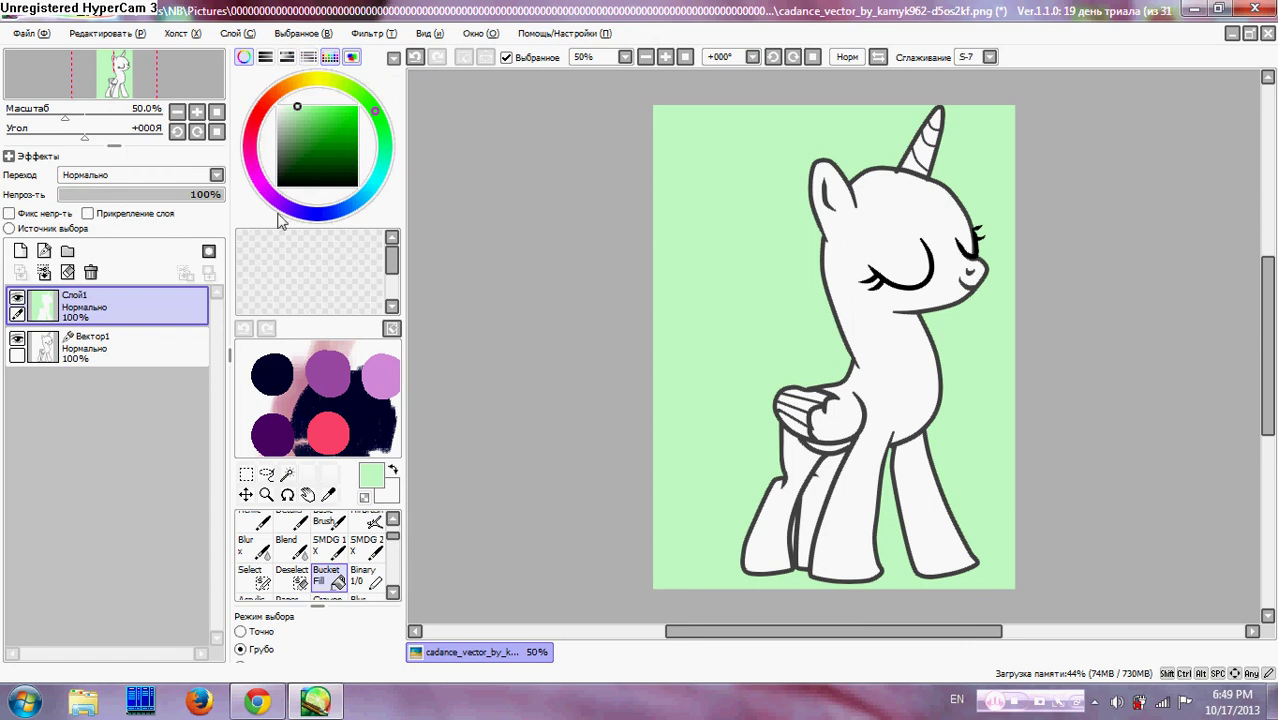
- Select the connected head, neck and near front leg area on the vector layer Вектор1 with the Magic Wand
{"action": "left_click", "coordinate": [145, 341]}
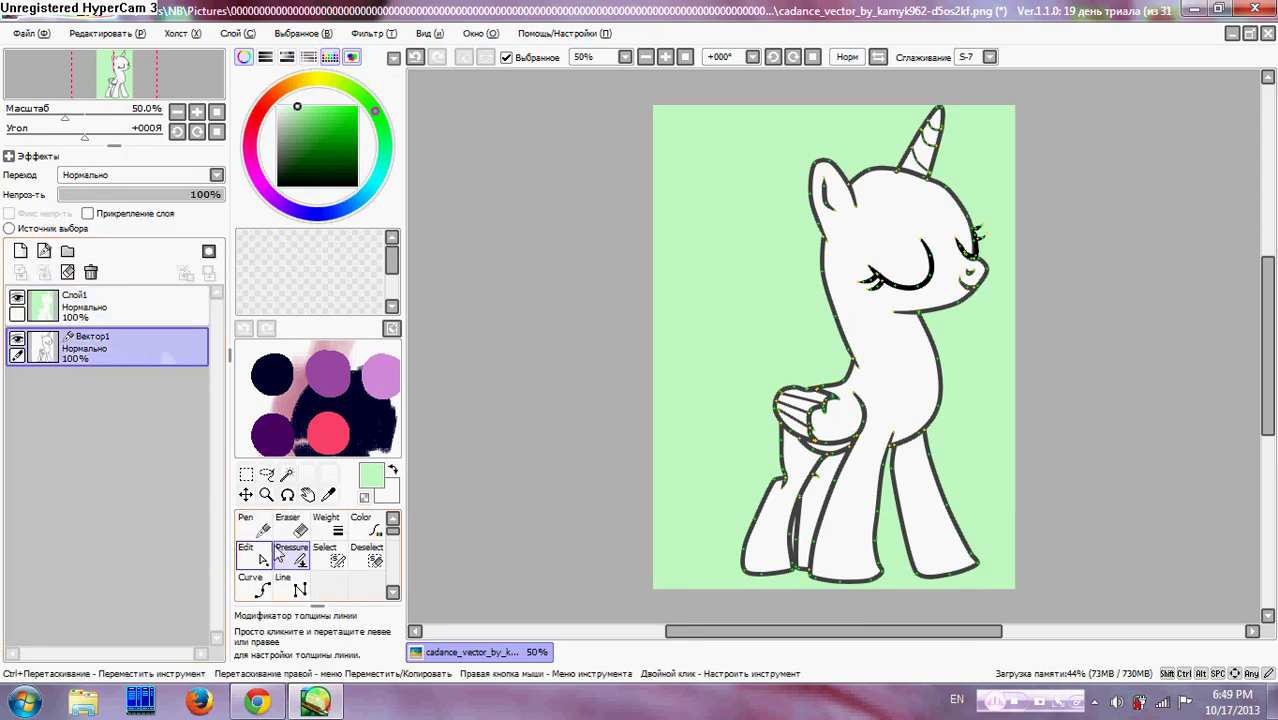
{"action": "left_click", "coordinate": [287, 475]}
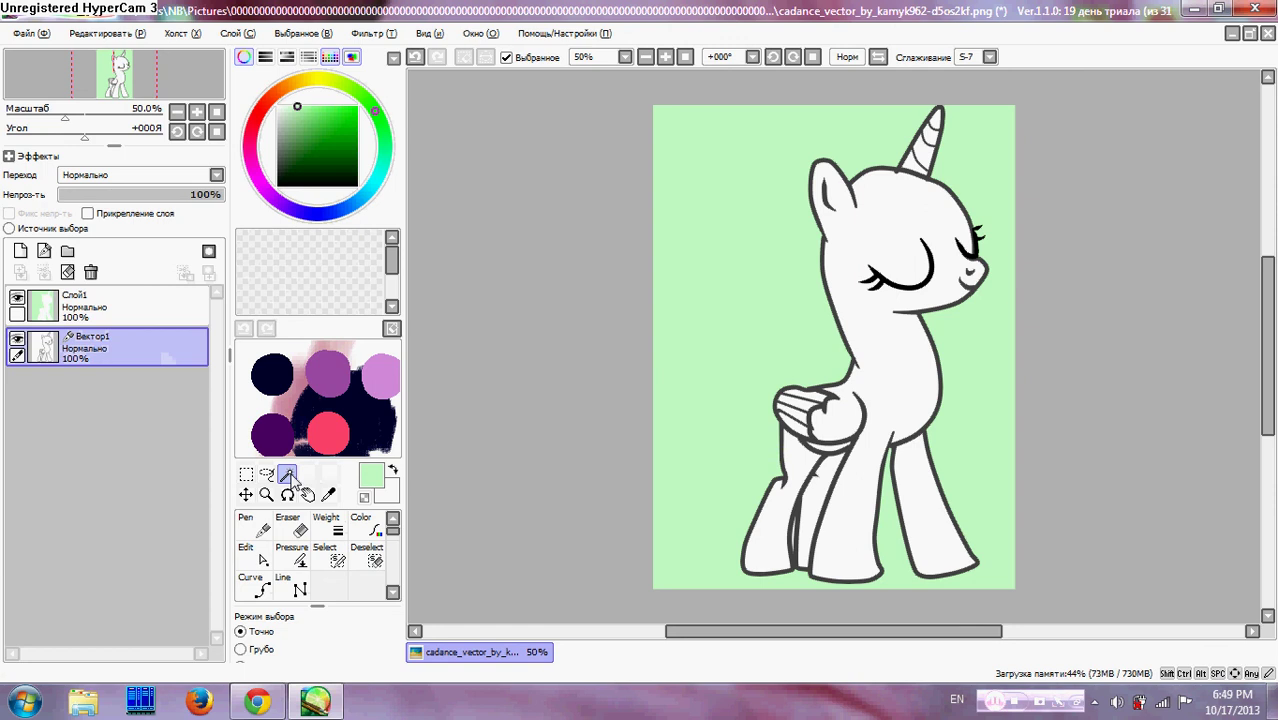
{"action": "left_click", "coordinate": [853, 263]}
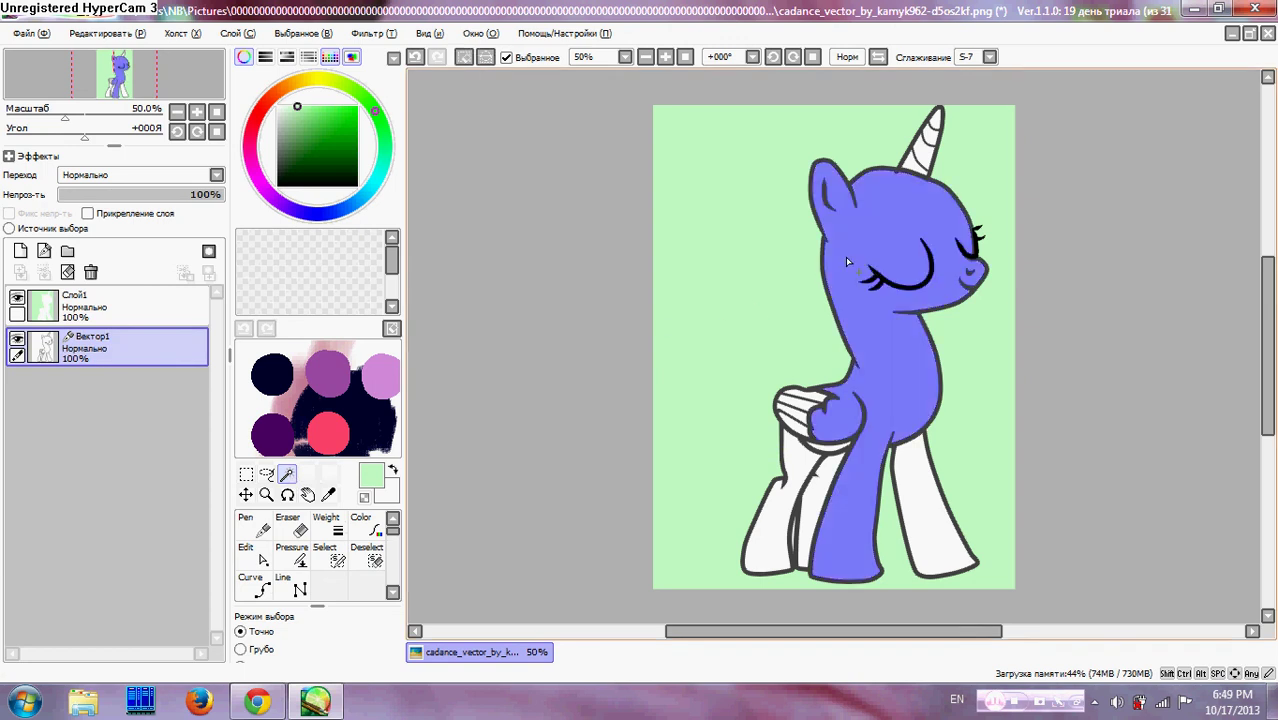
- Fill the selected body area with light grey on layer Слой1 using Bucket Fill and clear the selection
{"action": "left_click", "coordinate": [127, 305]}
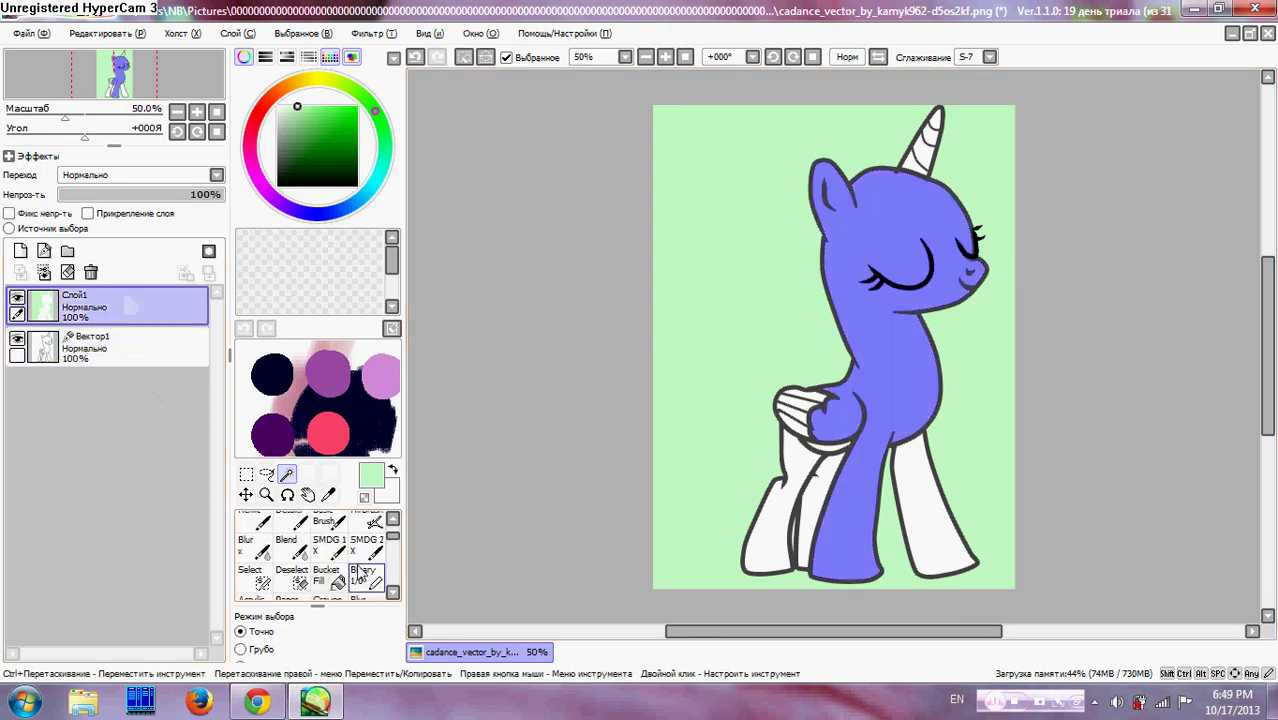
{"action": "left_click", "coordinate": [327, 575]}
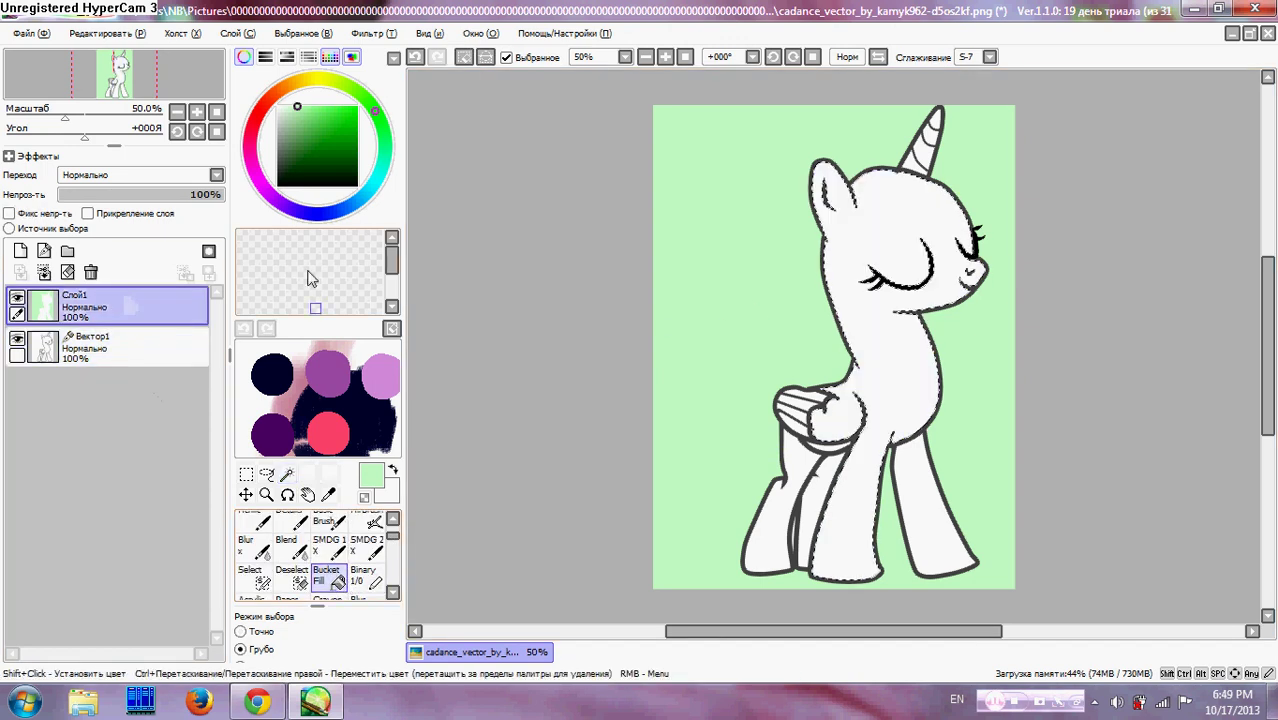
{"action": "left_click", "coordinate": [278, 125]}
{"action": "left_click_drag", "start_coordinate": [279, 130], "coordinate": [277, 125]}
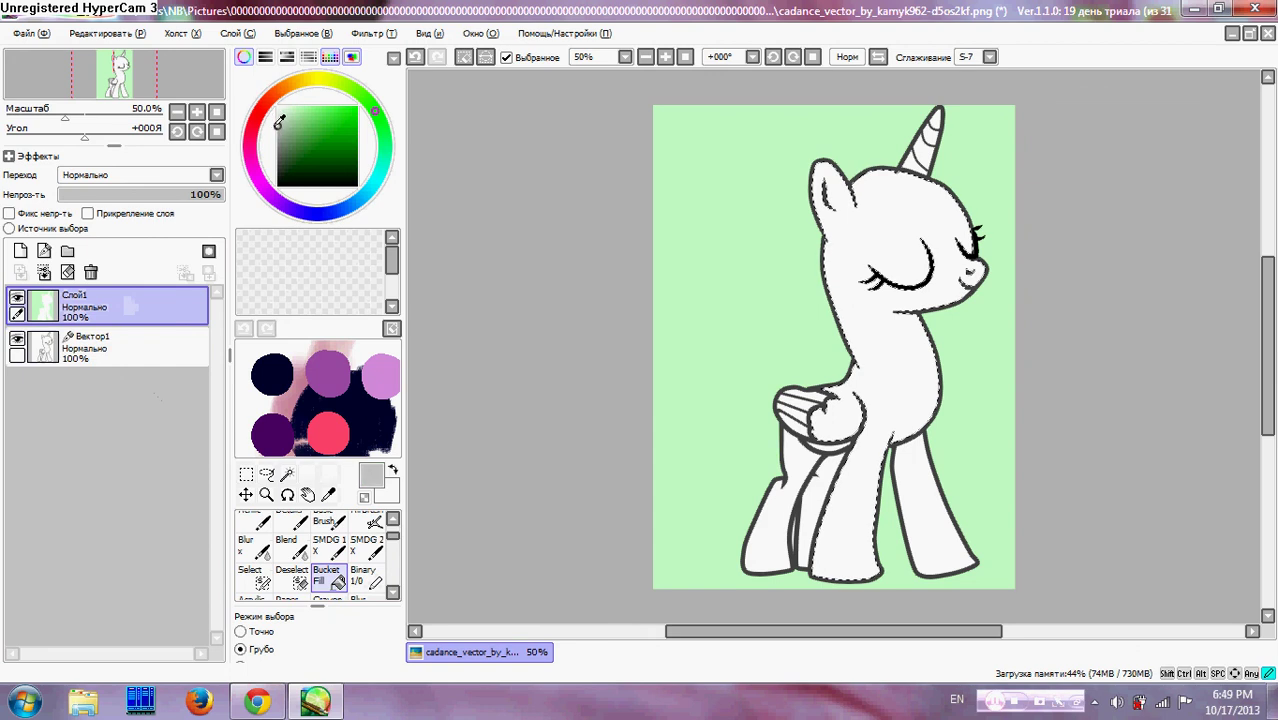
{"action": "left_click", "coordinate": [857, 508]}
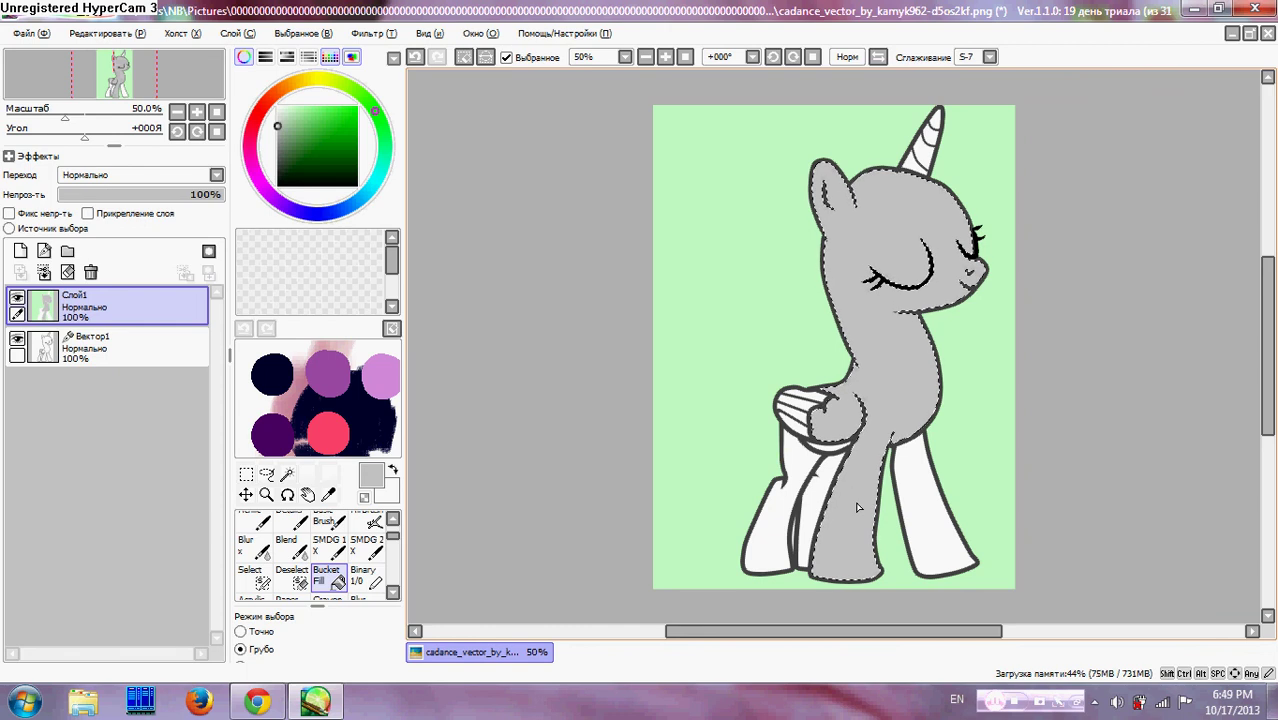
{"action": "left_click", "coordinate": [146, 358]}
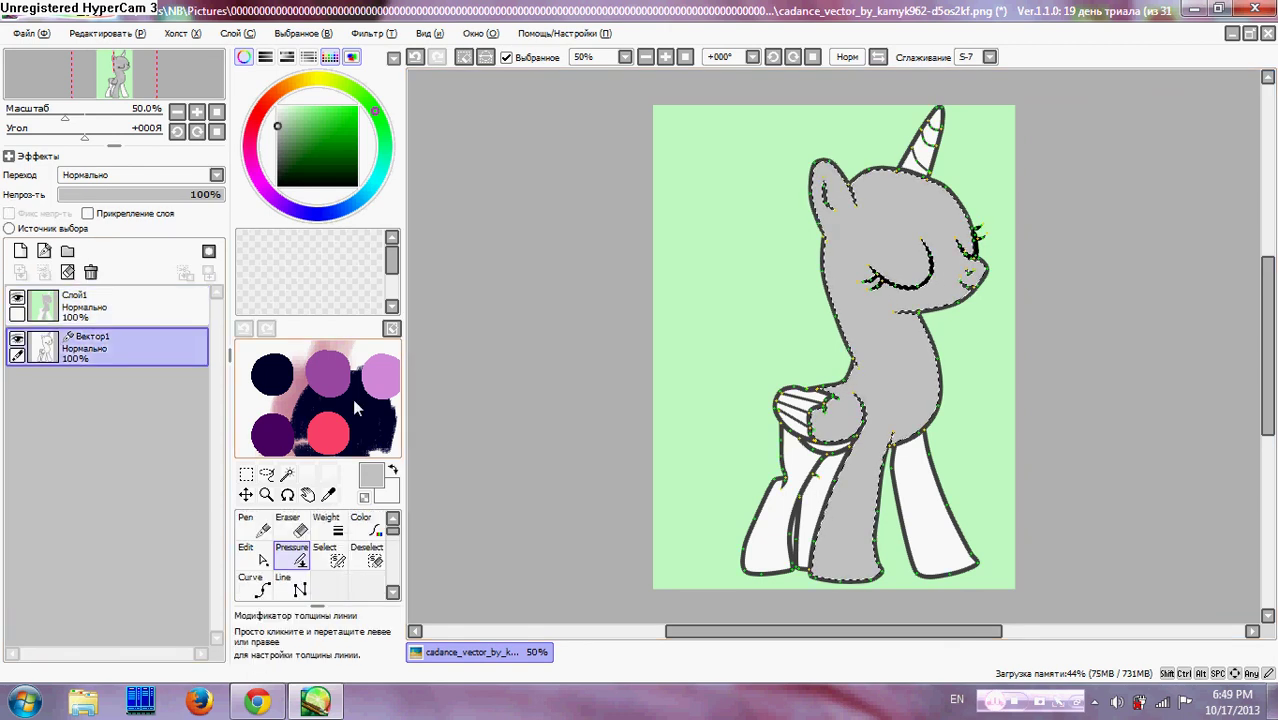
{"action": "left_click", "coordinate": [297, 34]}
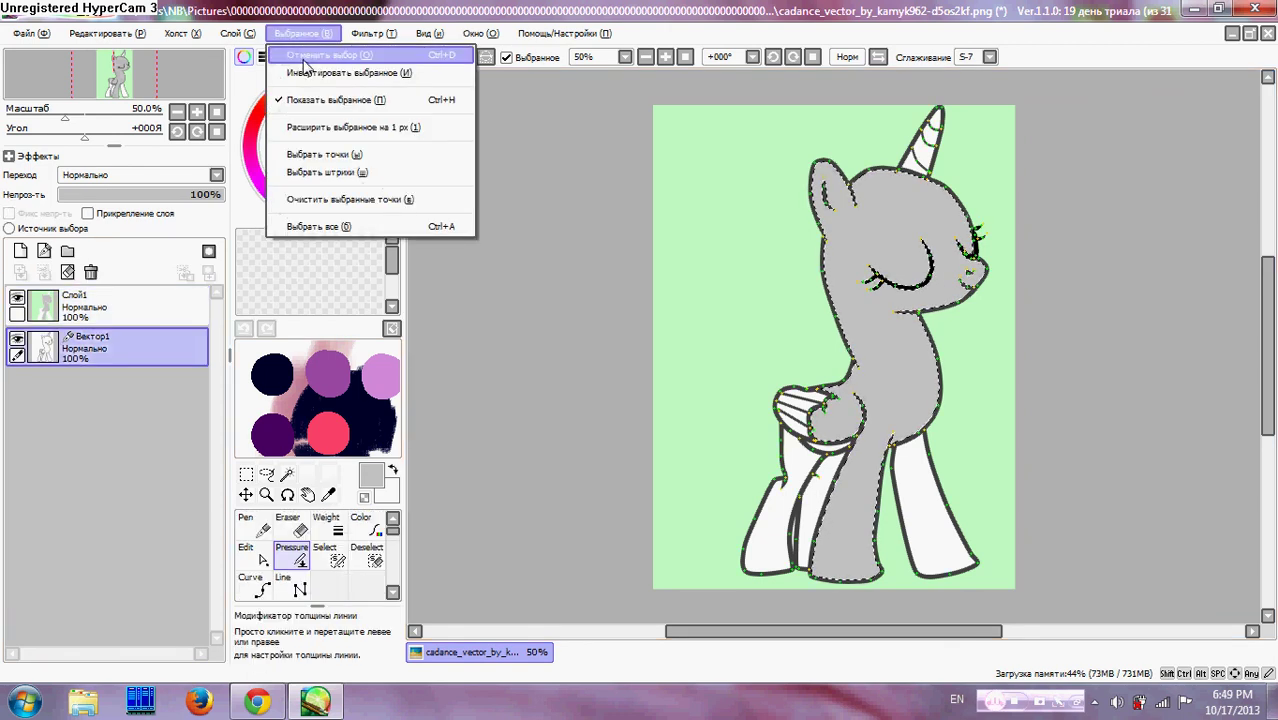
{"action": "left_click", "coordinate": [307, 62]}
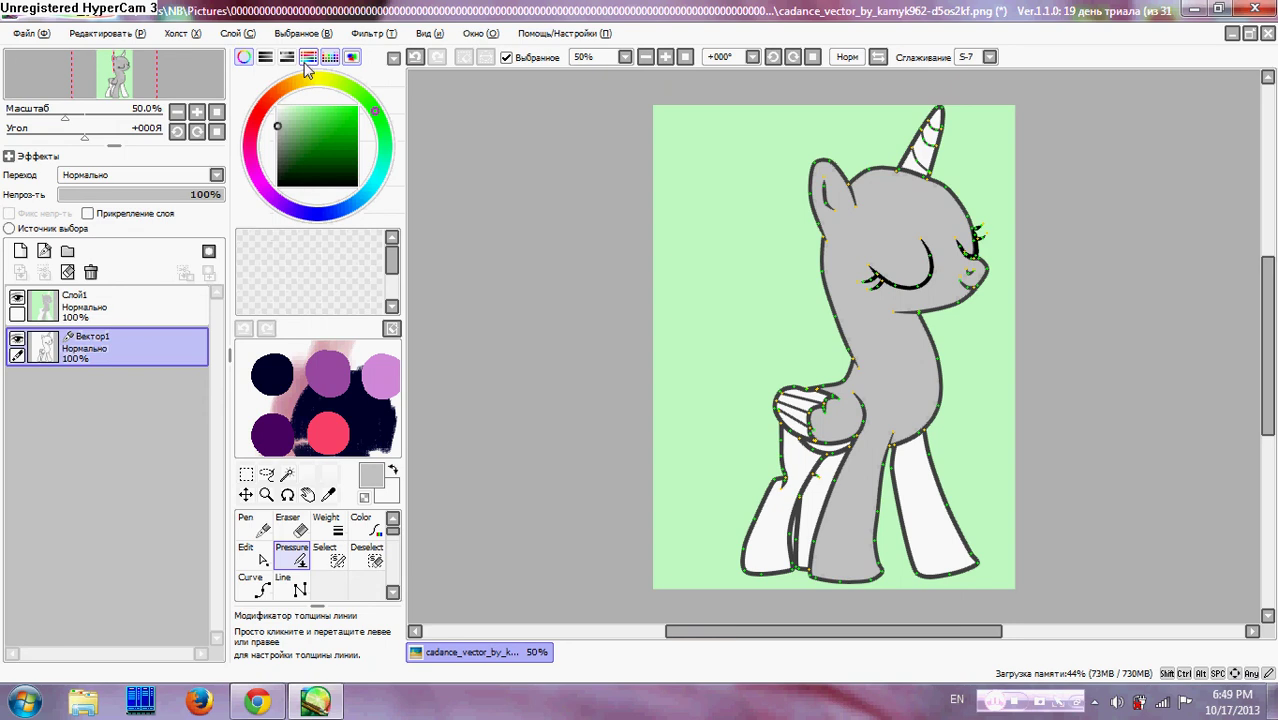
- Select the horn's lowest segment on Вектор1 with the Magic Wand, fill it light grey on Слой1, and deselect
{"action": "left_click", "coordinate": [245, 528]}
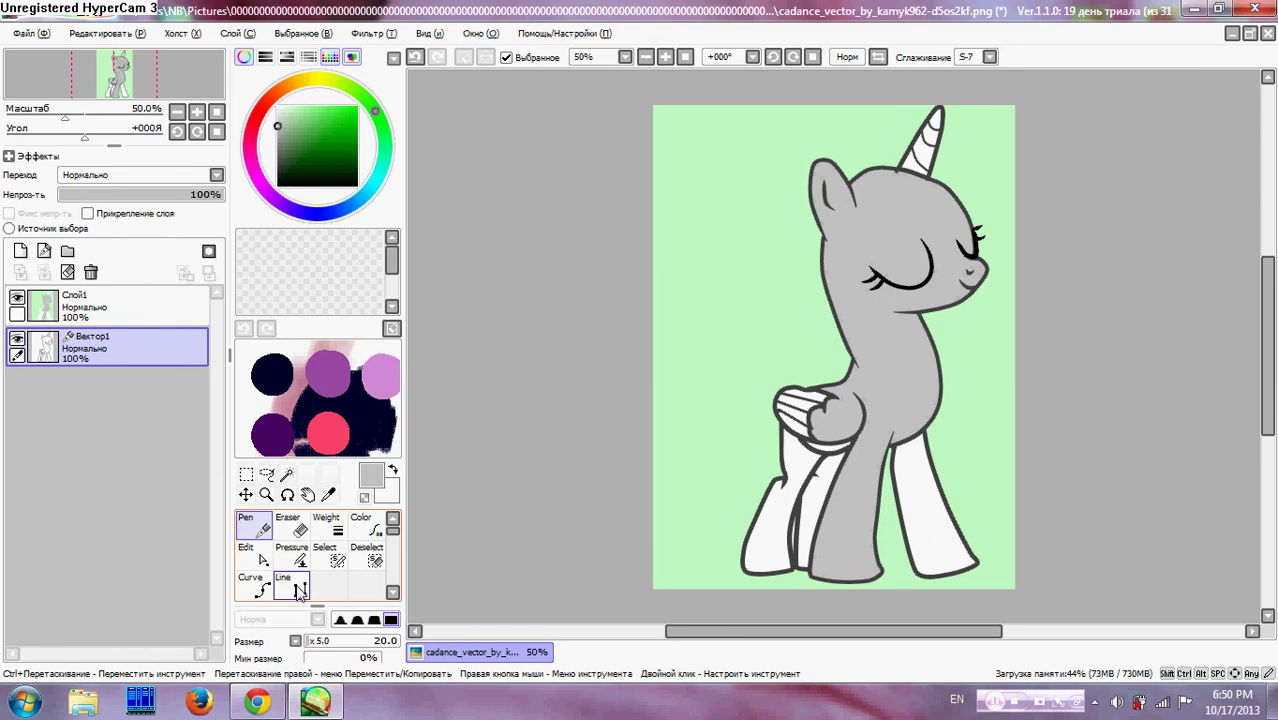
{"action": "left_click", "coordinate": [287, 474]}
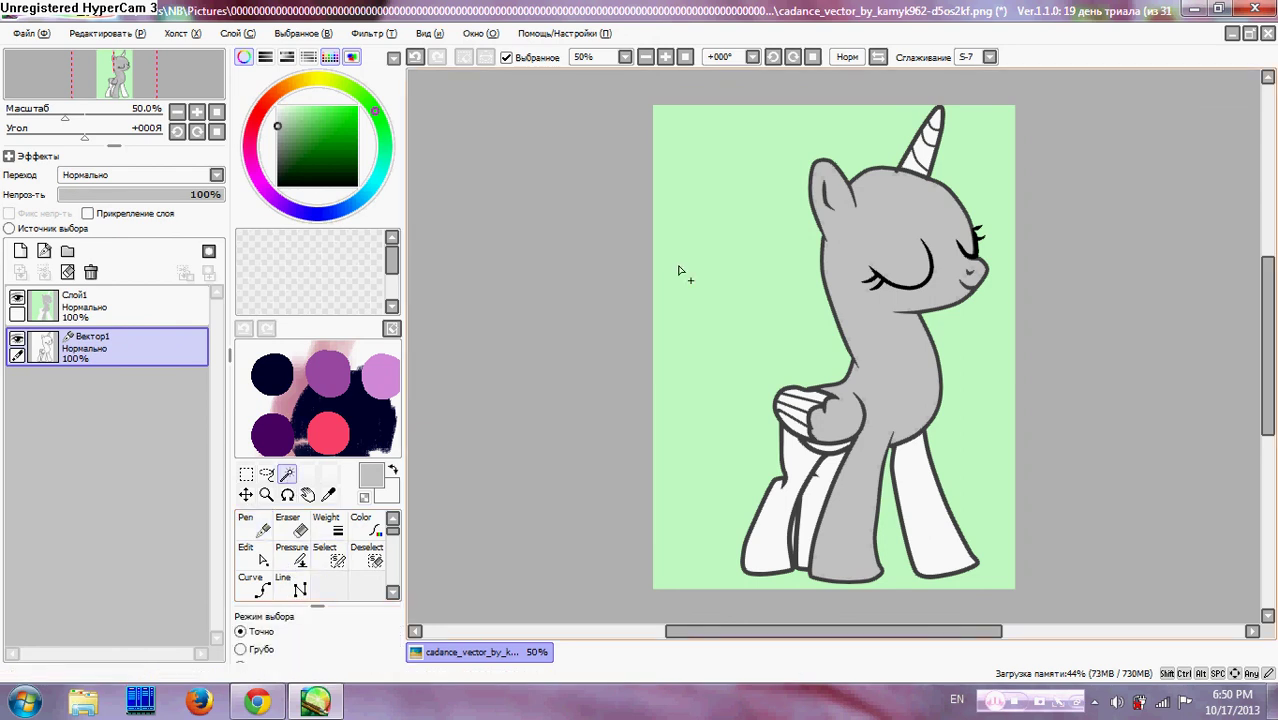
{"action": "left_click", "coordinate": [914, 172]}
{"action": "left_click", "coordinate": [130, 304]}
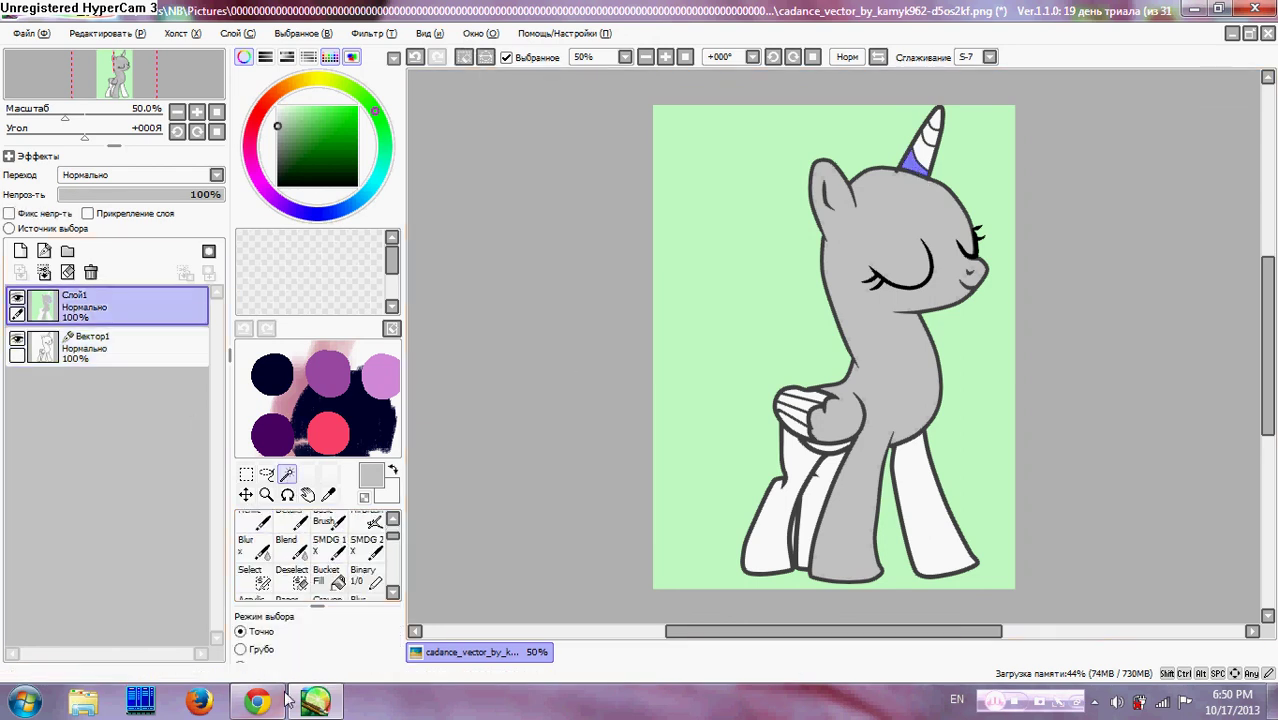
{"action": "left_click", "coordinate": [328, 577]}
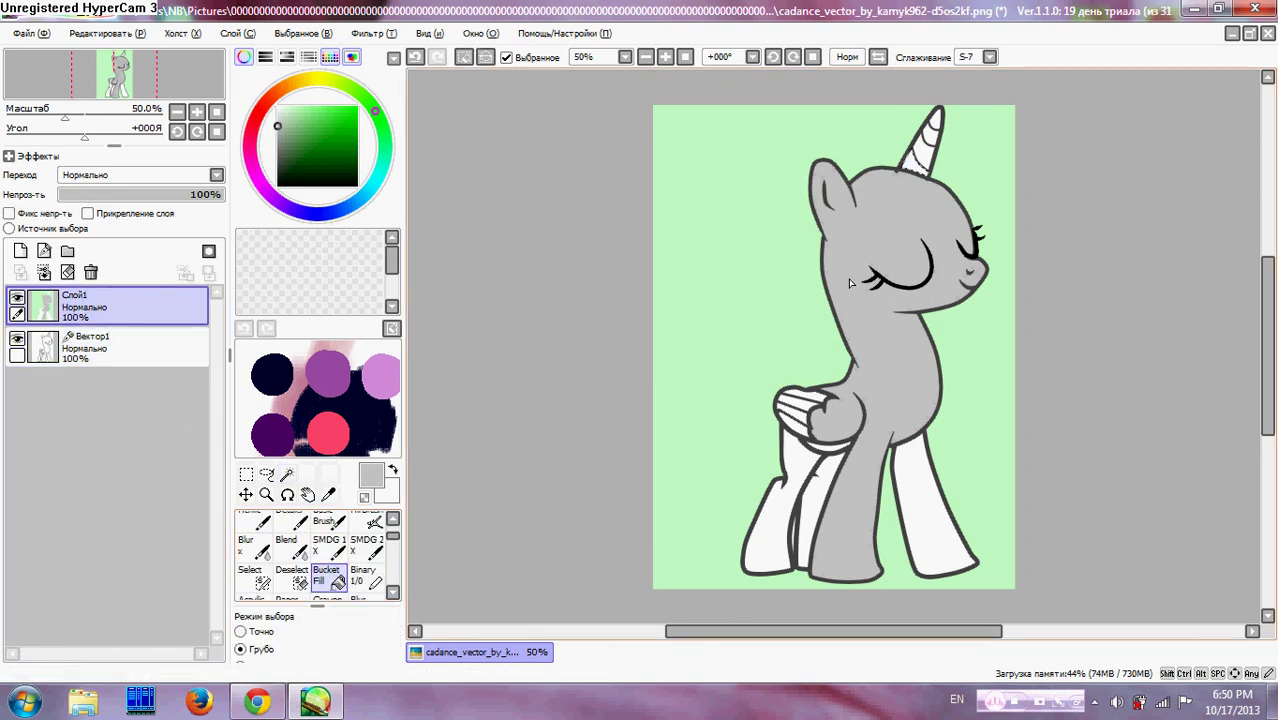
{"action": "left_click", "coordinate": [914, 172]}
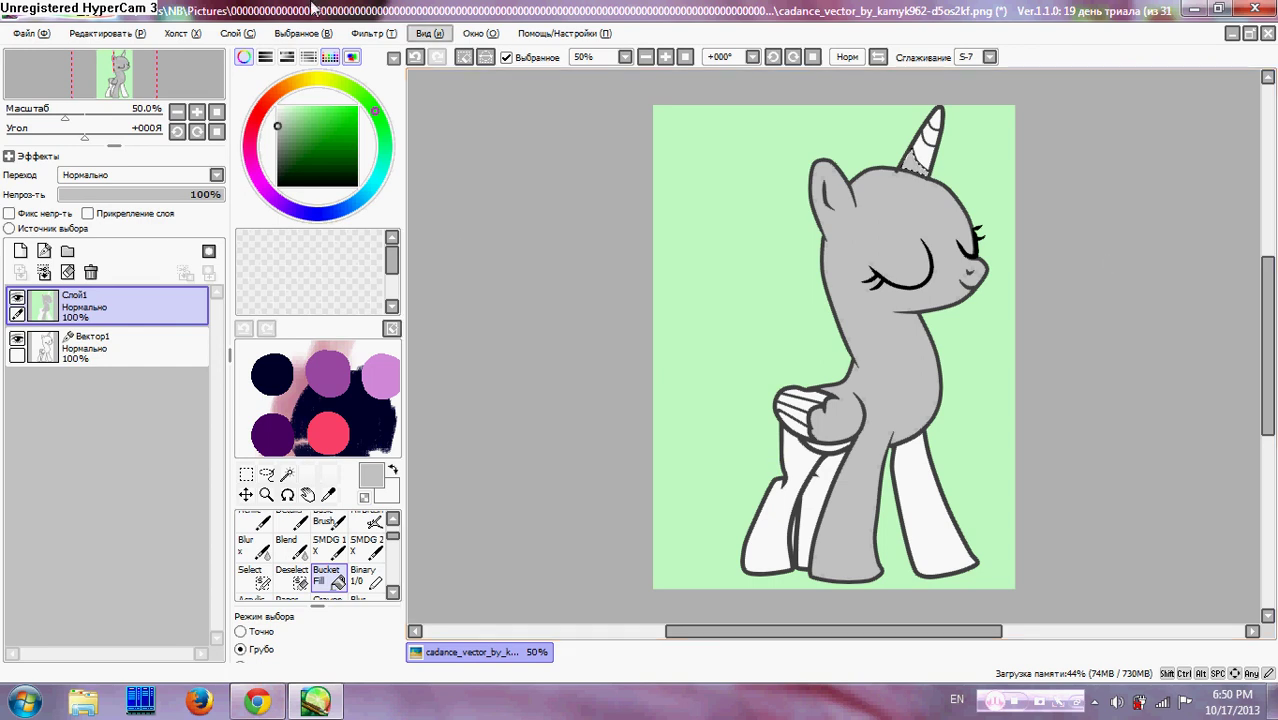
{"action": "left_click", "coordinate": [302, 33]}
{"action": "left_click", "coordinate": [329, 62]}
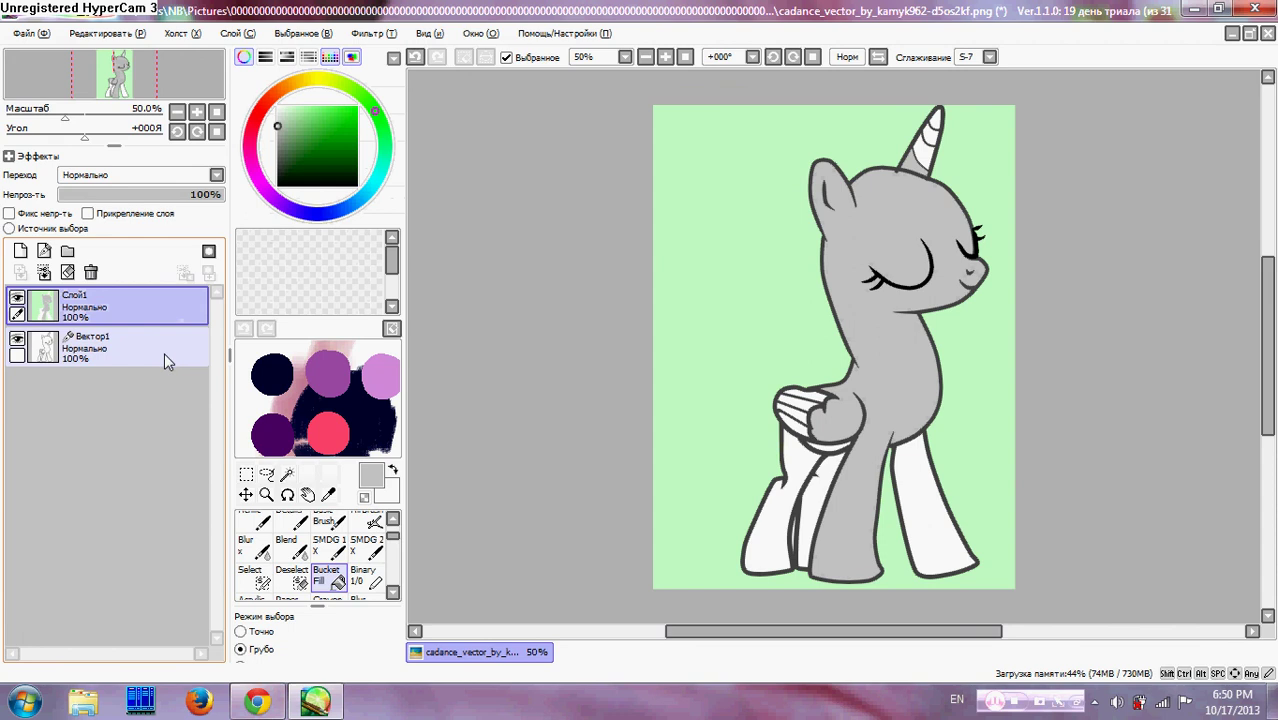
- Select the second horn segment from the base on Вектор1, fill it light grey on Слой1, and clear the selection
{"action": "left_click", "coordinate": [164, 352]}
{"action": "left_click", "coordinate": [285, 476]}
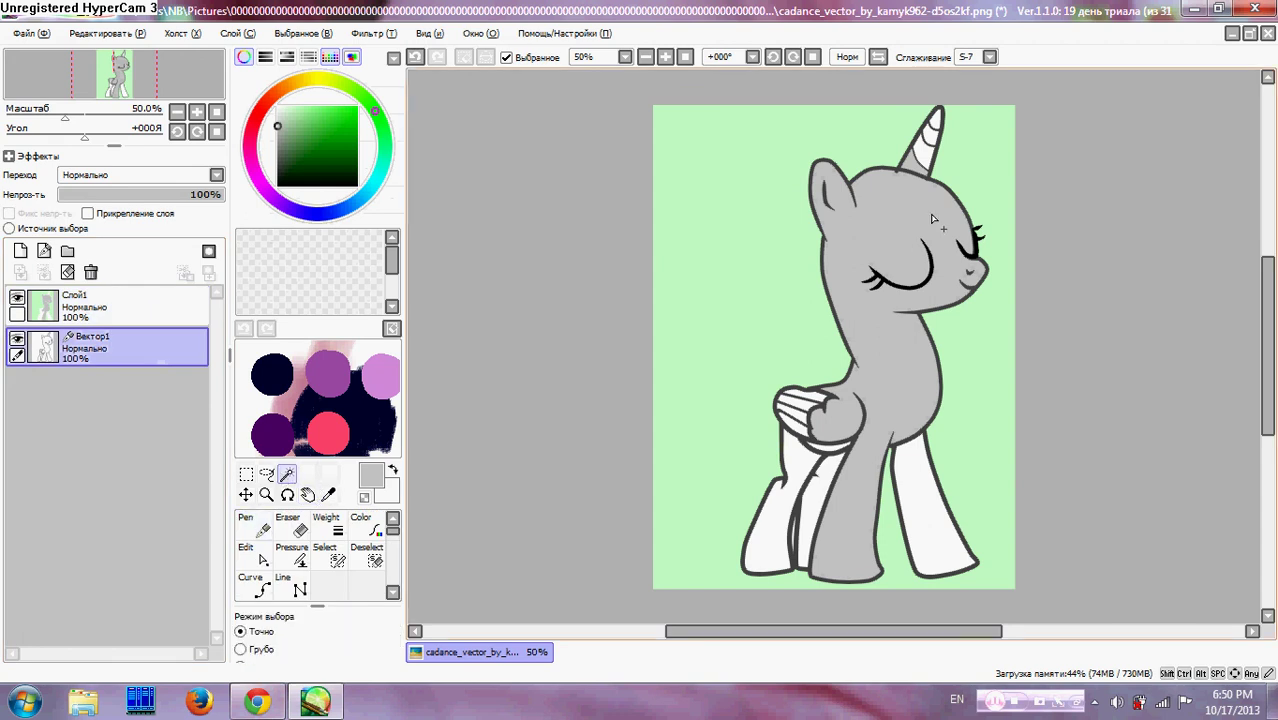
{"action": "left_click", "coordinate": [928, 160]}
{"action": "left_click", "coordinate": [120, 305]}
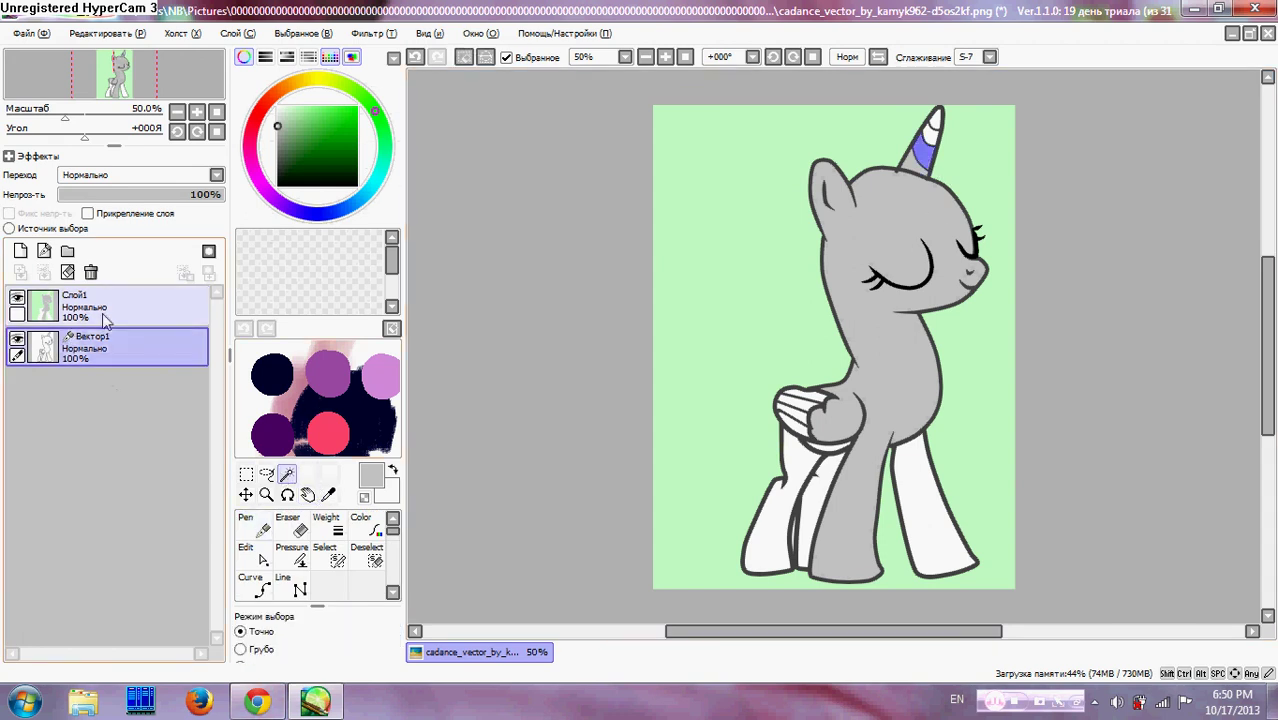
{"action": "left_click", "coordinate": [326, 575]}
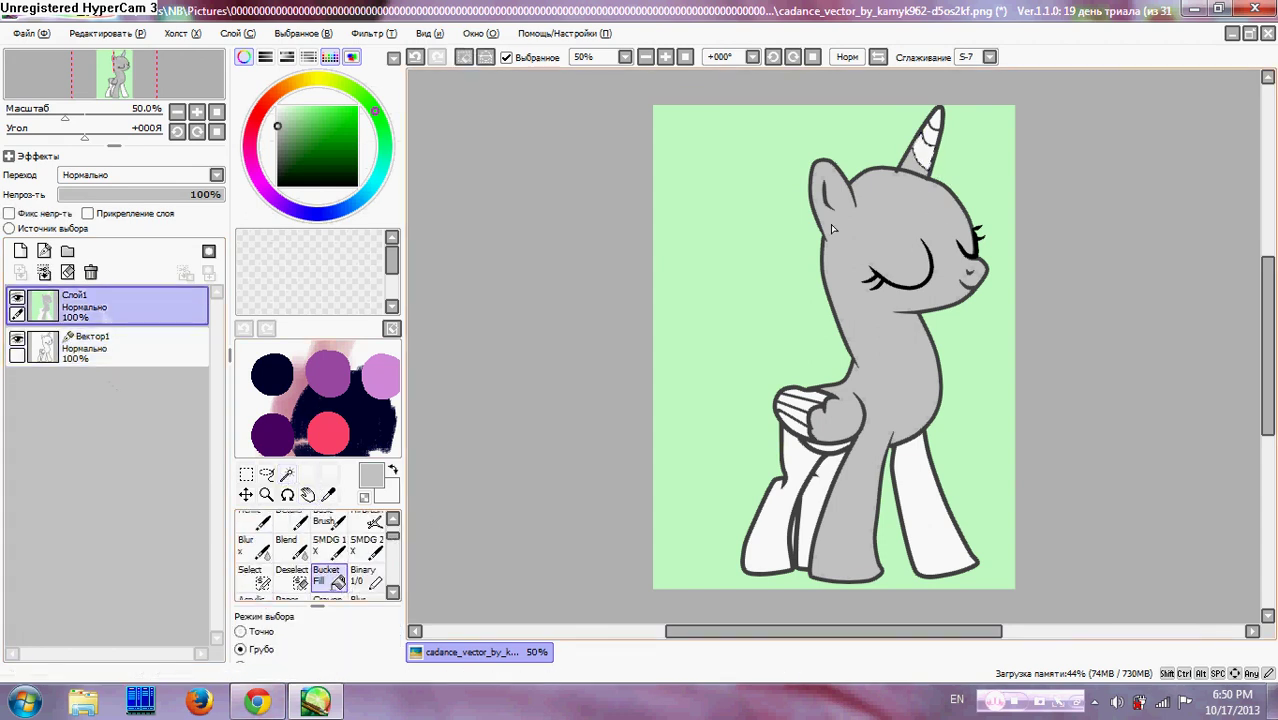
{"action": "left_click", "coordinate": [930, 165]}
{"action": "left_click", "coordinate": [95, 340]}
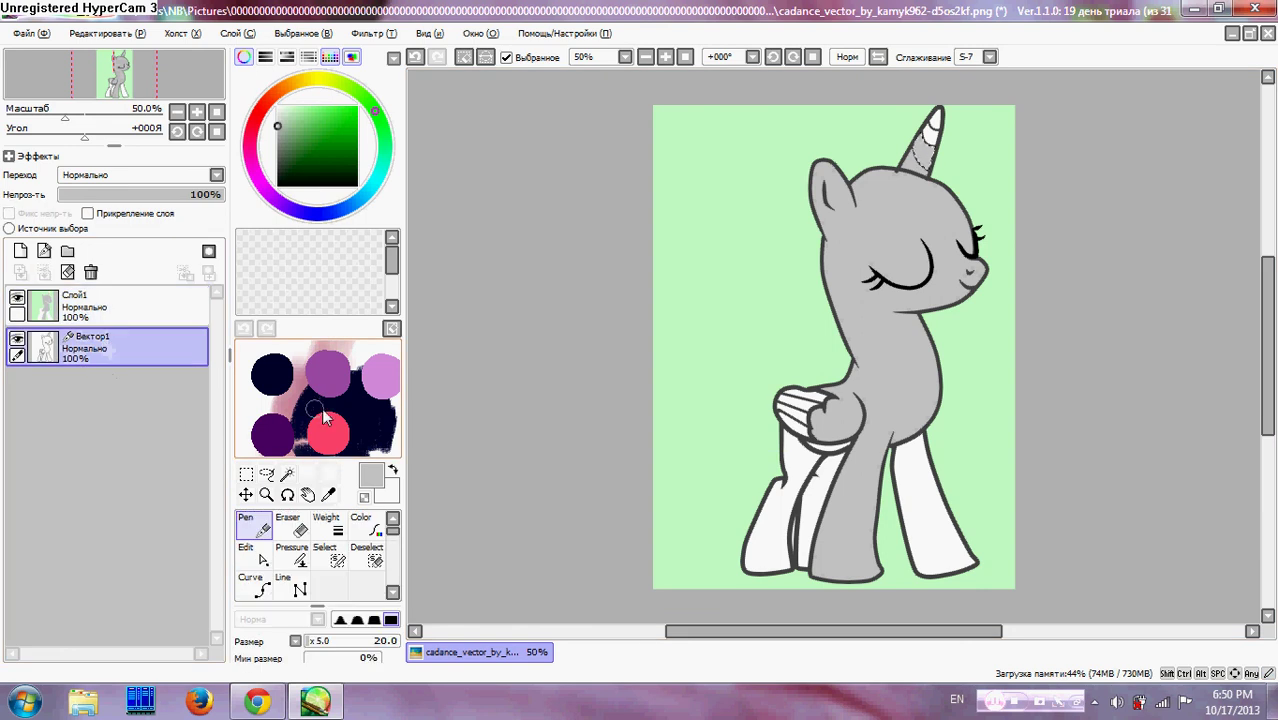
{"action": "left_click", "coordinate": [287, 473]}
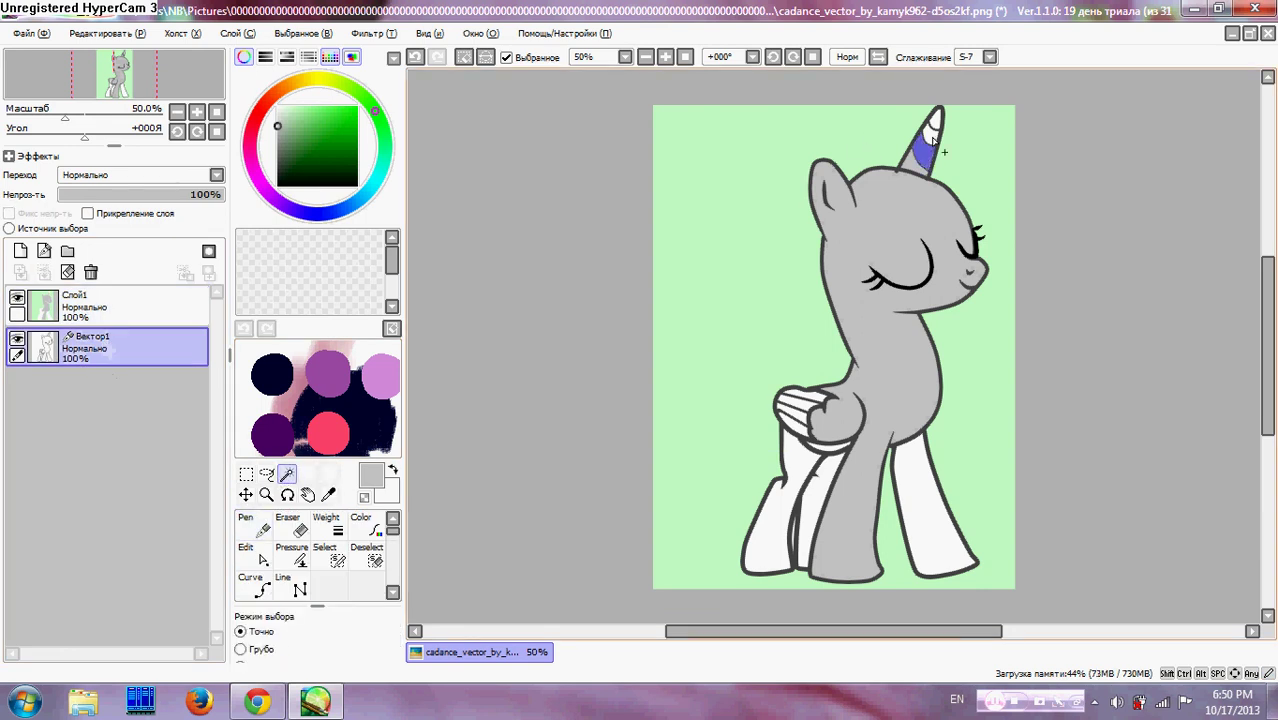
{"action": "left_click", "coordinate": [303, 33]}
{"action": "left_click", "coordinate": [315, 55]}
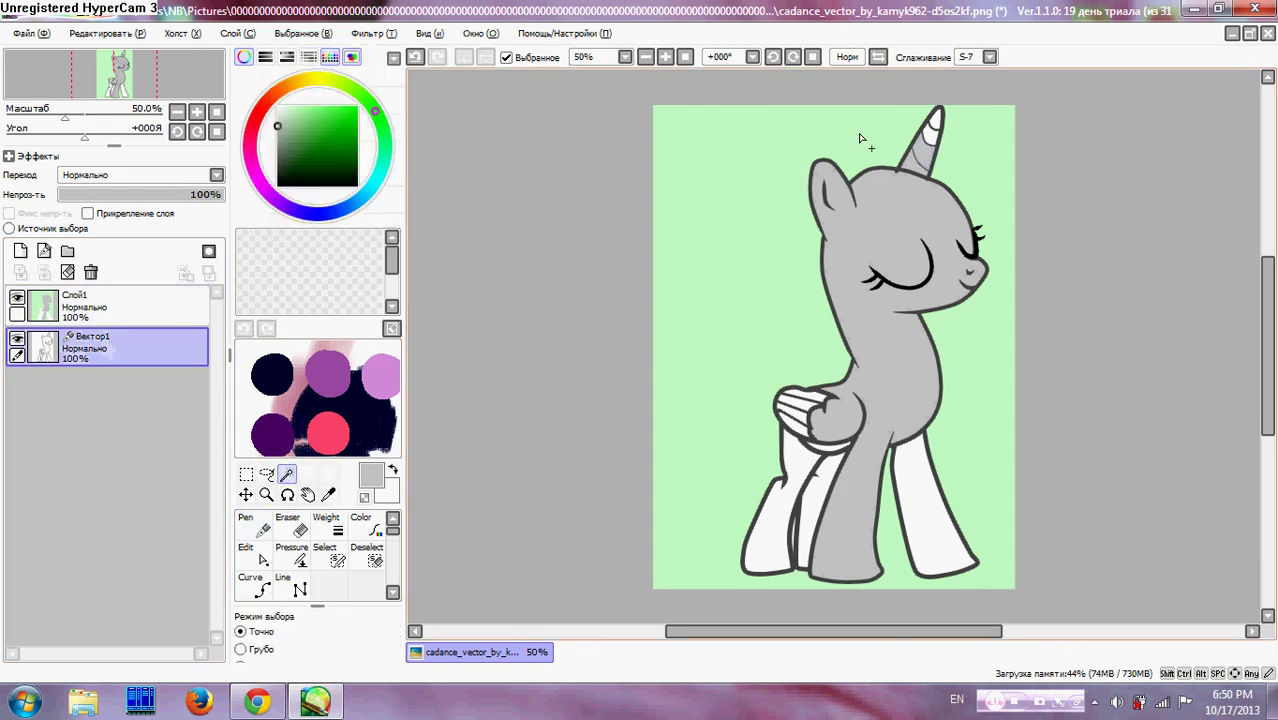
- Select the horn segment just below the tip on the vector layer, fill it light grey on Слой1, and deselect
{"action": "left_click", "coordinate": [930, 128]}
{"action": "left_click", "coordinate": [119, 300]}
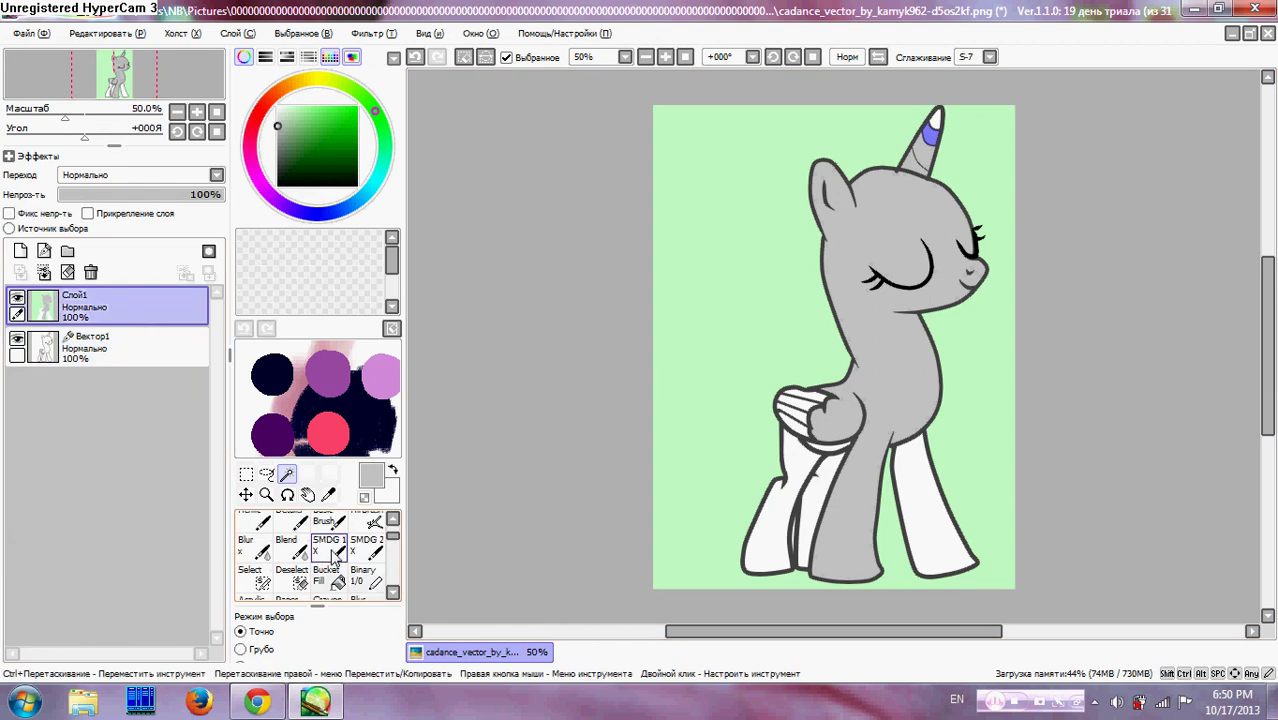
{"action": "left_click", "coordinate": [328, 576]}
{"action": "left_click", "coordinate": [932, 130]}
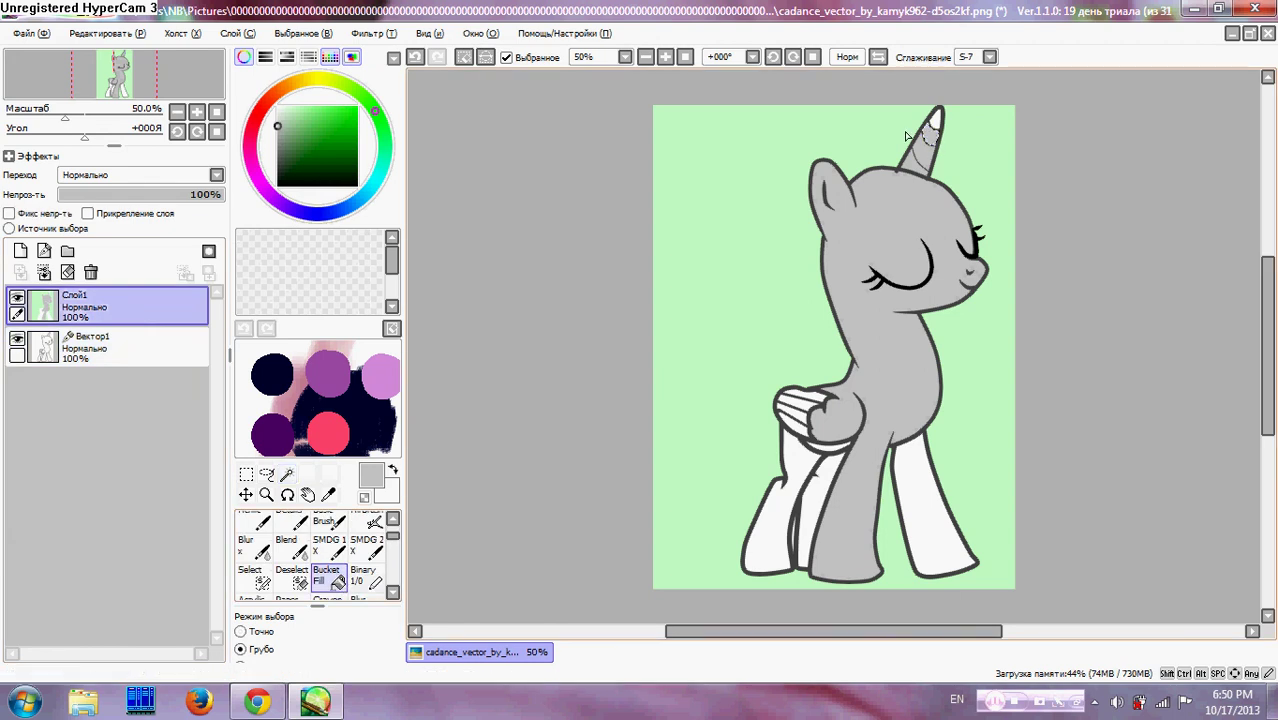
{"action": "left_click", "coordinate": [303, 33]}
{"action": "left_click", "coordinate": [299, 57]}
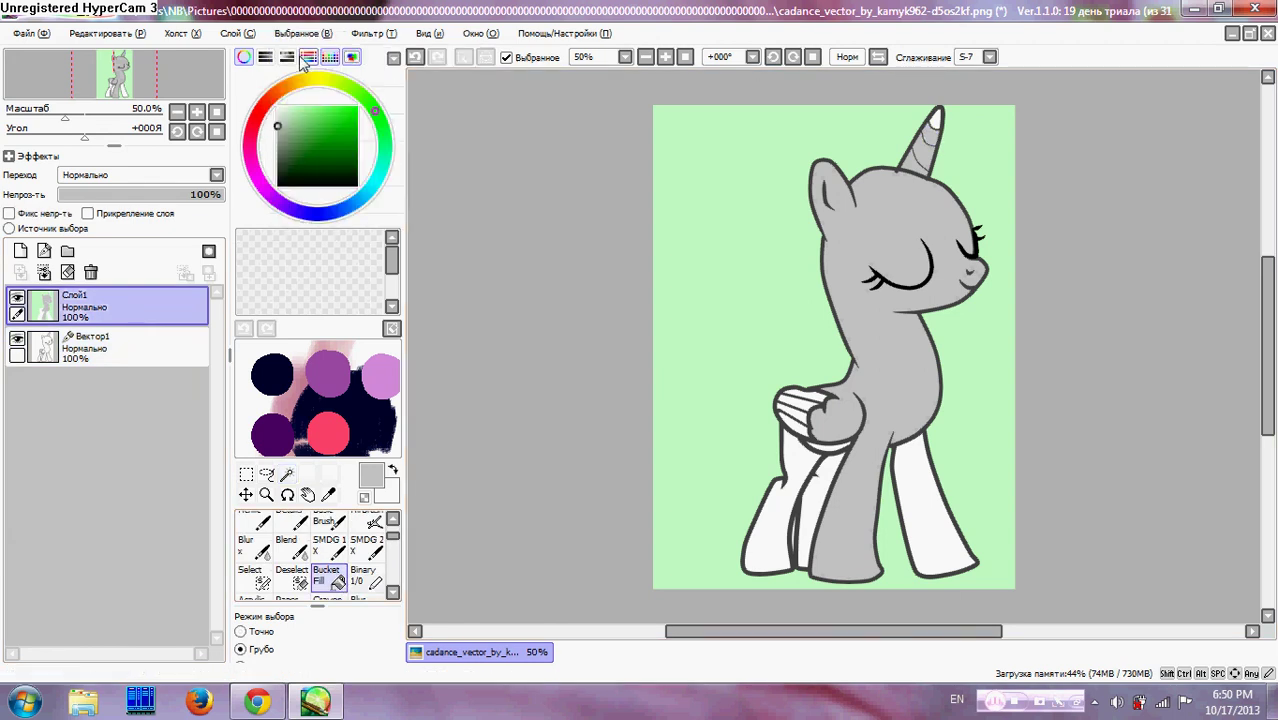
- Select the horn's tip on Вектор1 with the Magic Wand, fill it light grey on Слой1, and clear the selection
{"action": "left_click", "coordinate": [185, 340]}
{"action": "left_click", "coordinate": [287, 475]}
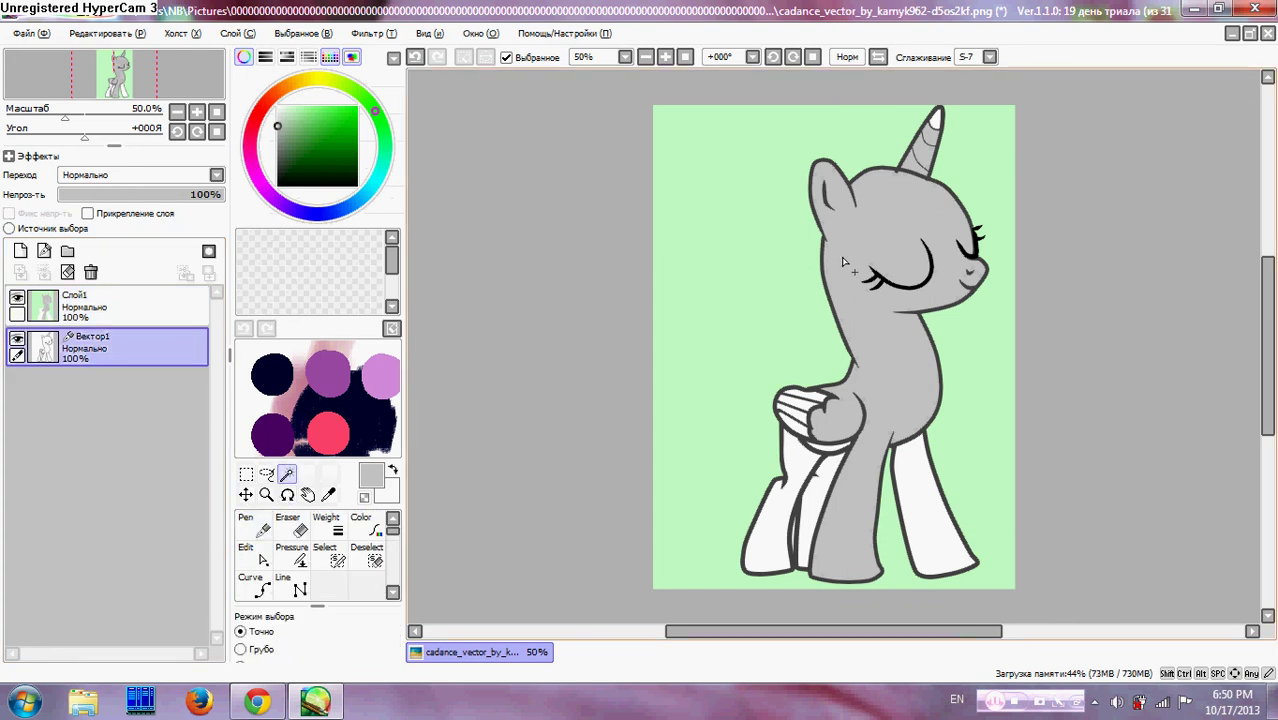
{"action": "left_click", "coordinate": [935, 122]}
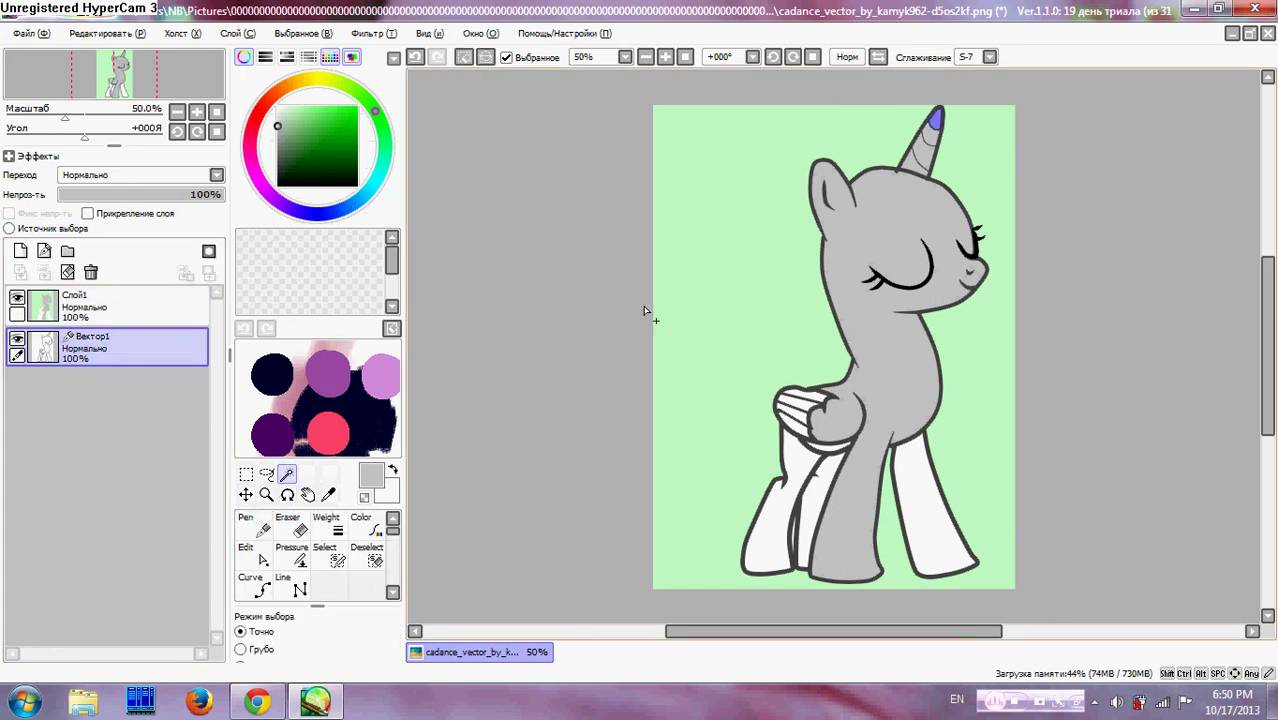
{"action": "left_click", "coordinate": [139, 301]}
{"action": "left_click", "coordinate": [330, 575]}
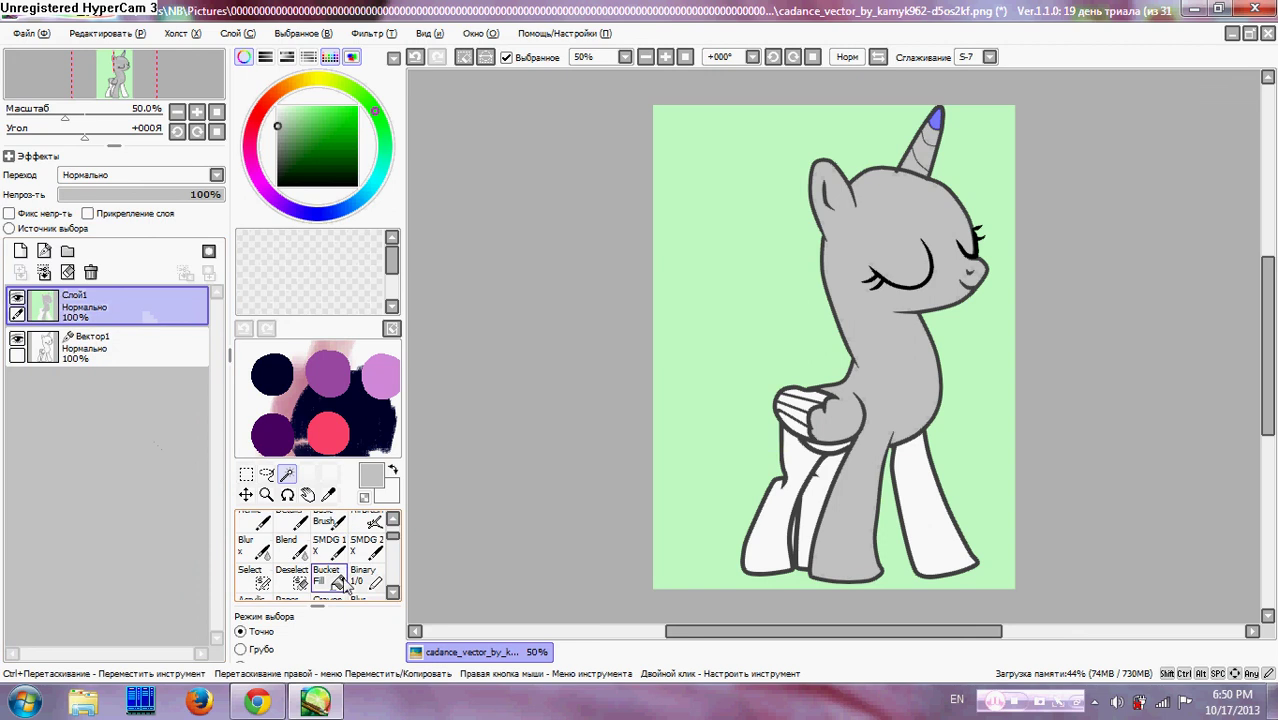
{"action": "left_click", "coordinate": [936, 121]}
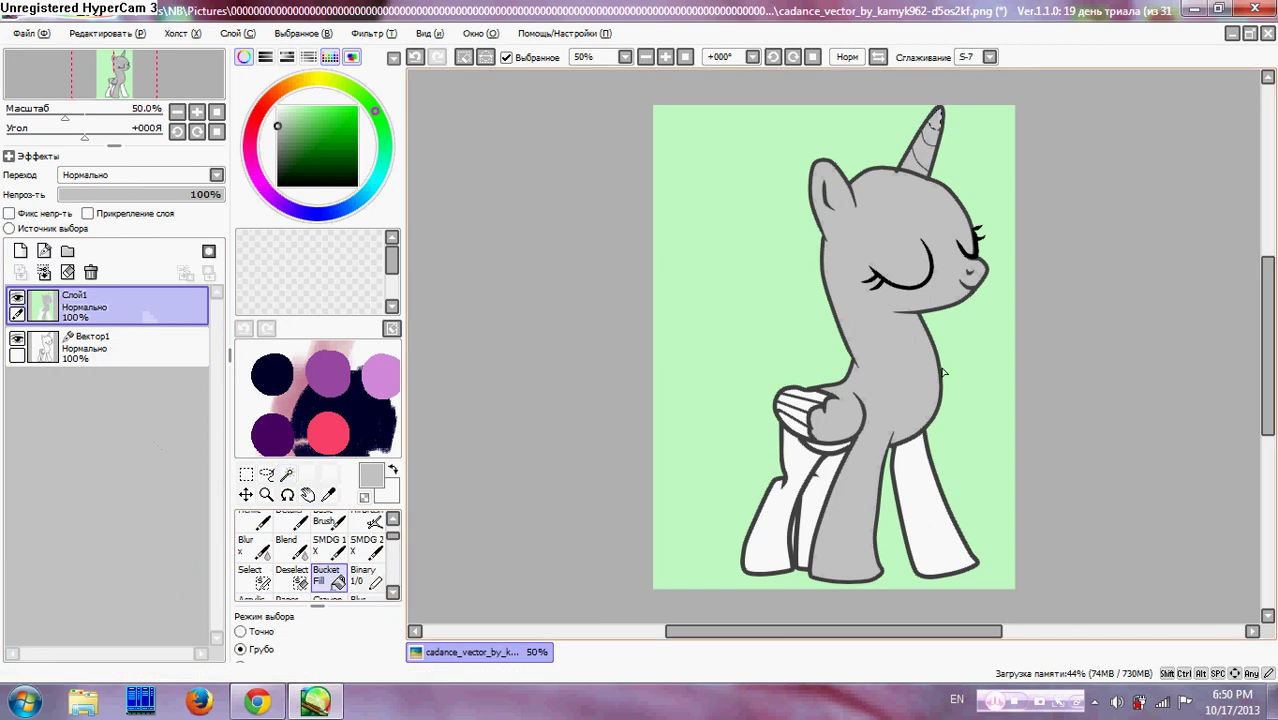
{"action": "left_click", "coordinate": [137, 357]}
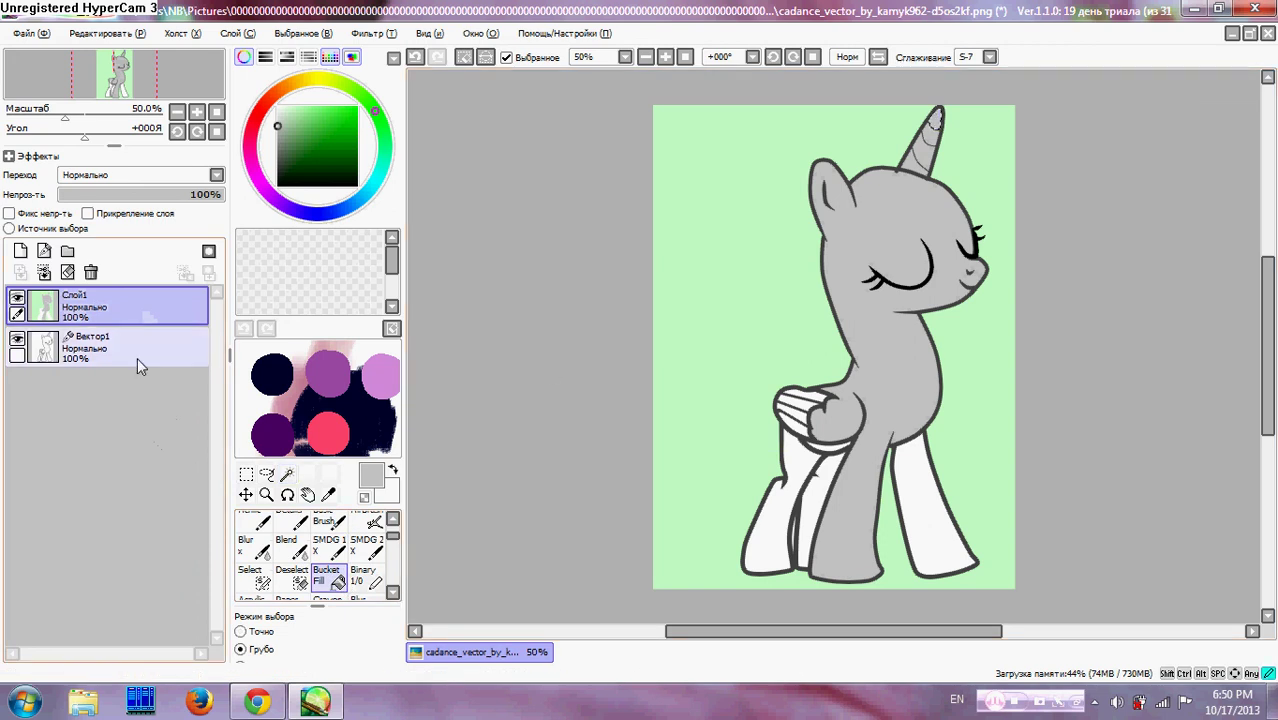
{"action": "left_click", "coordinate": [254, 588]}
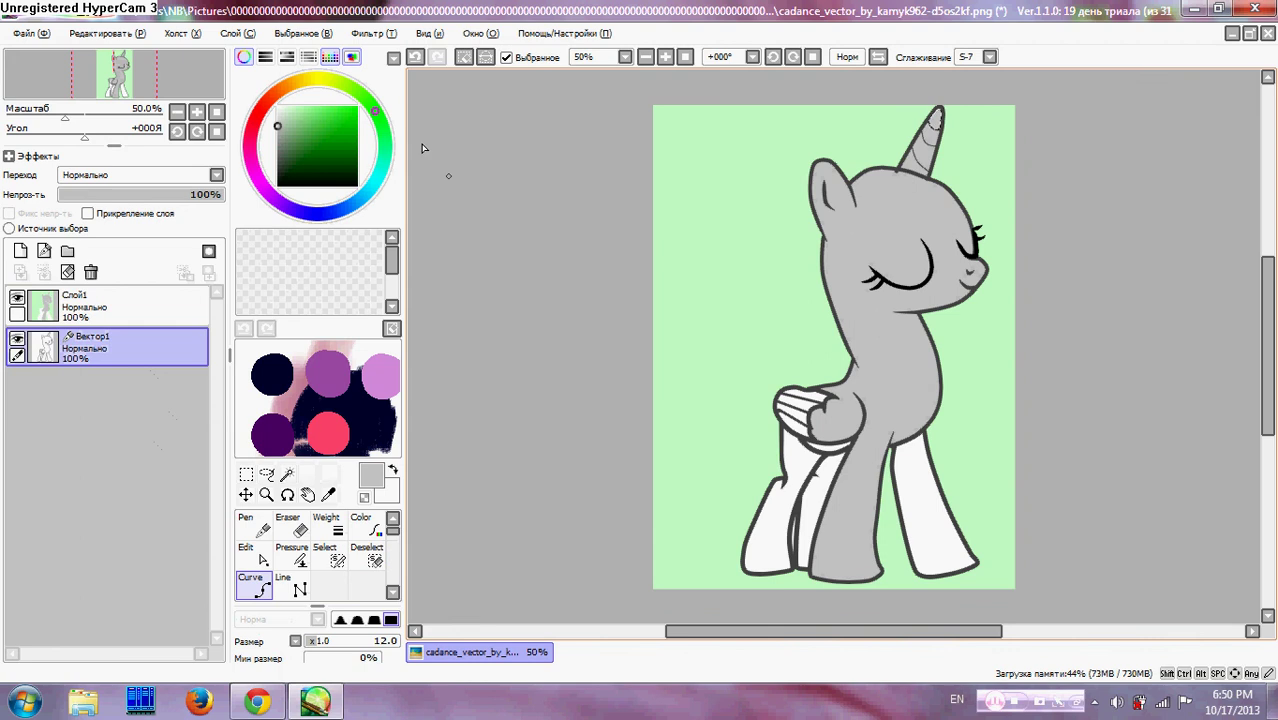
{"action": "left_click", "coordinate": [303, 33]}
{"action": "left_click", "coordinate": [323, 55]}
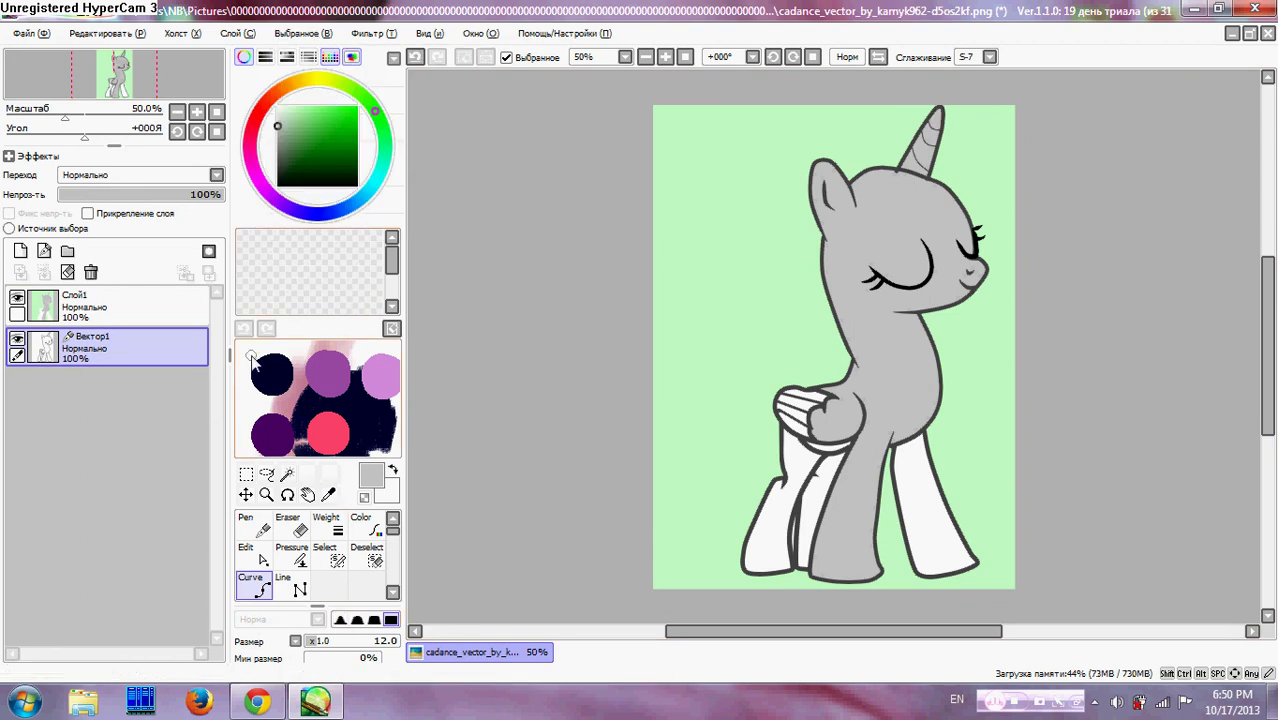
- Sample the dark grey of the pony's outline and set the Curve tool's size to 7 on Вектор1
{"action": "left_click", "coordinate": [328, 494]}
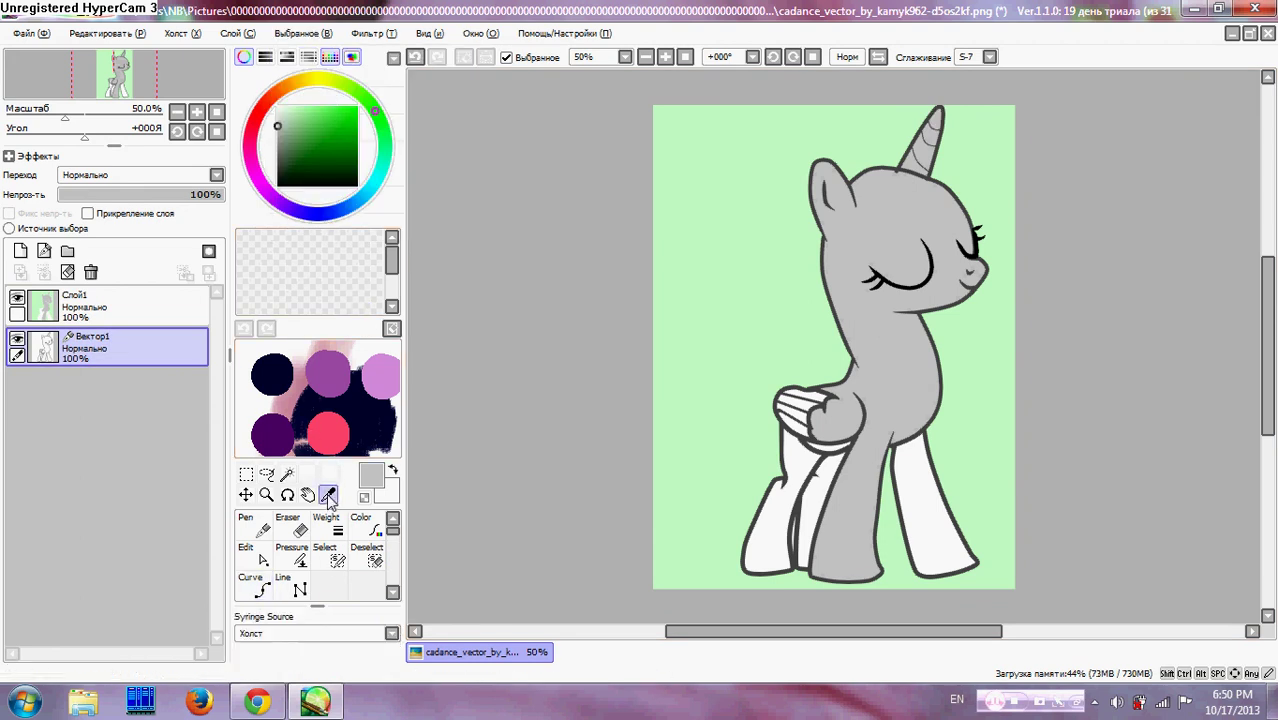
{"action": "left_click", "coordinate": [814, 563]}
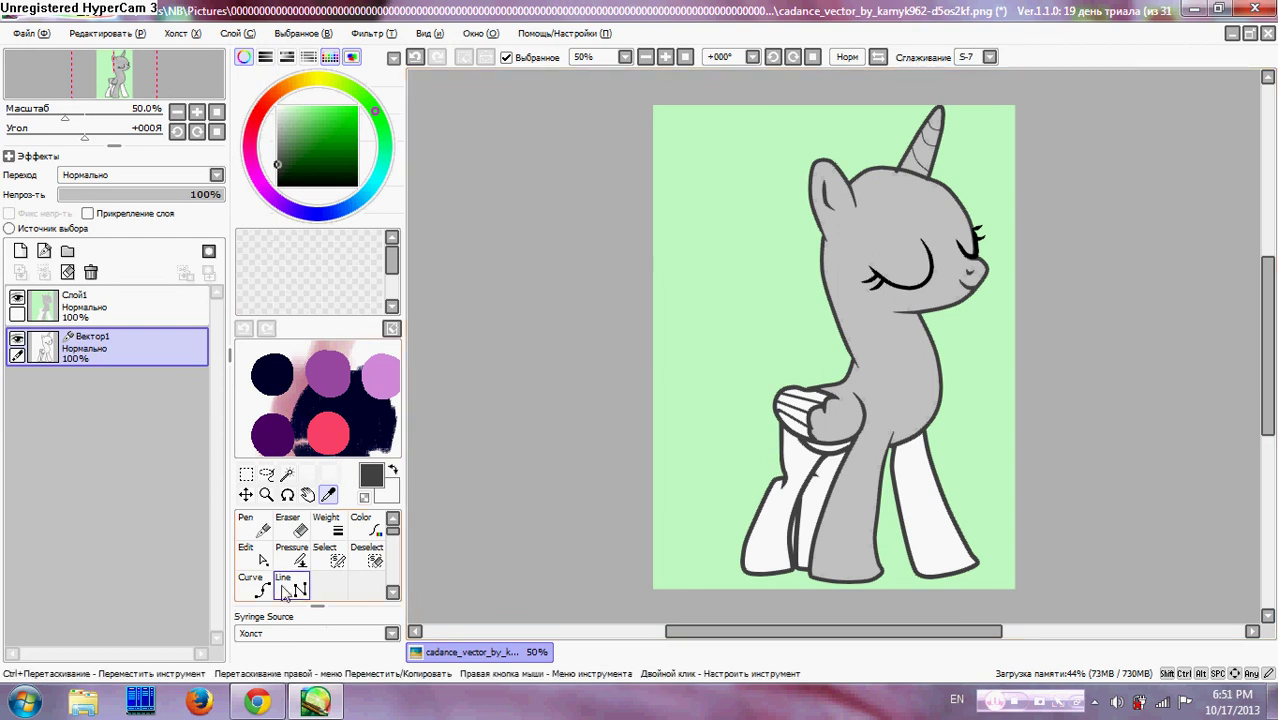
{"action": "left_click", "coordinate": [250, 585]}
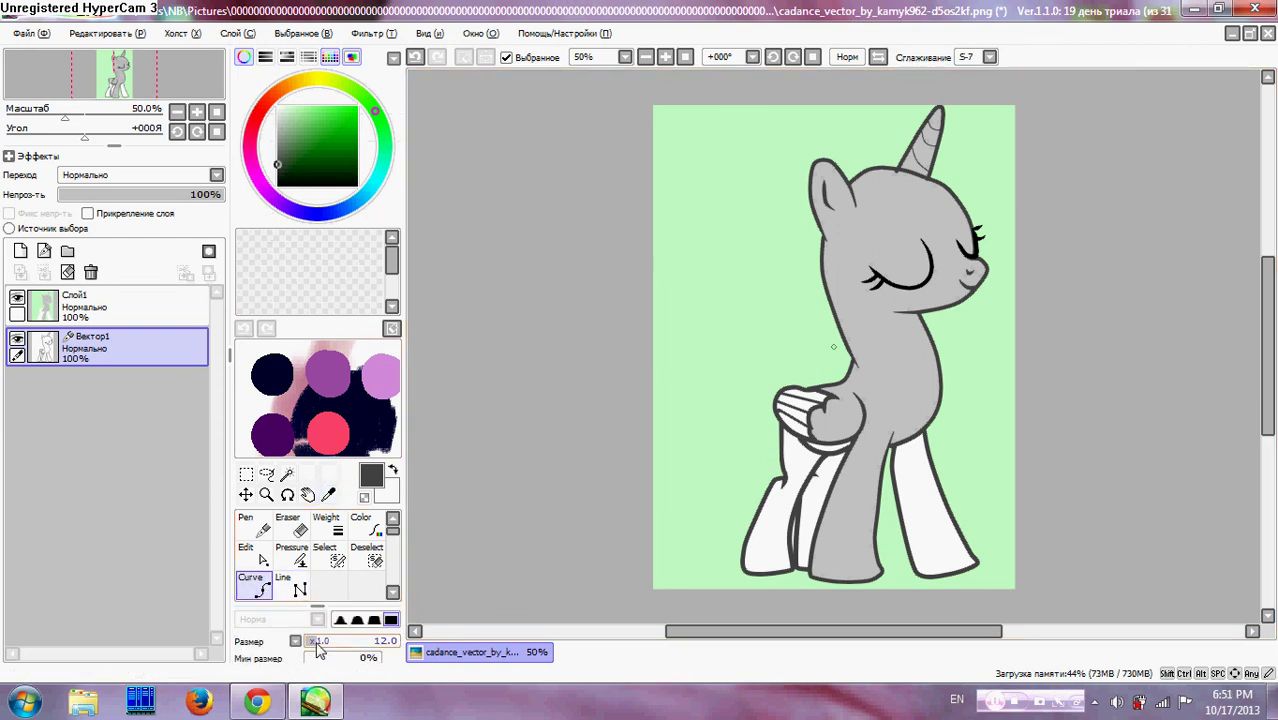
{"action": "left_click", "coordinate": [316, 643]}
{"action": "left_click", "coordinate": [318, 642]}
- Thicken the horn's ridge lines in dark grey on Слой1 using the Binary tool at size 8
{"action": "left_click", "coordinate": [146, 318]}
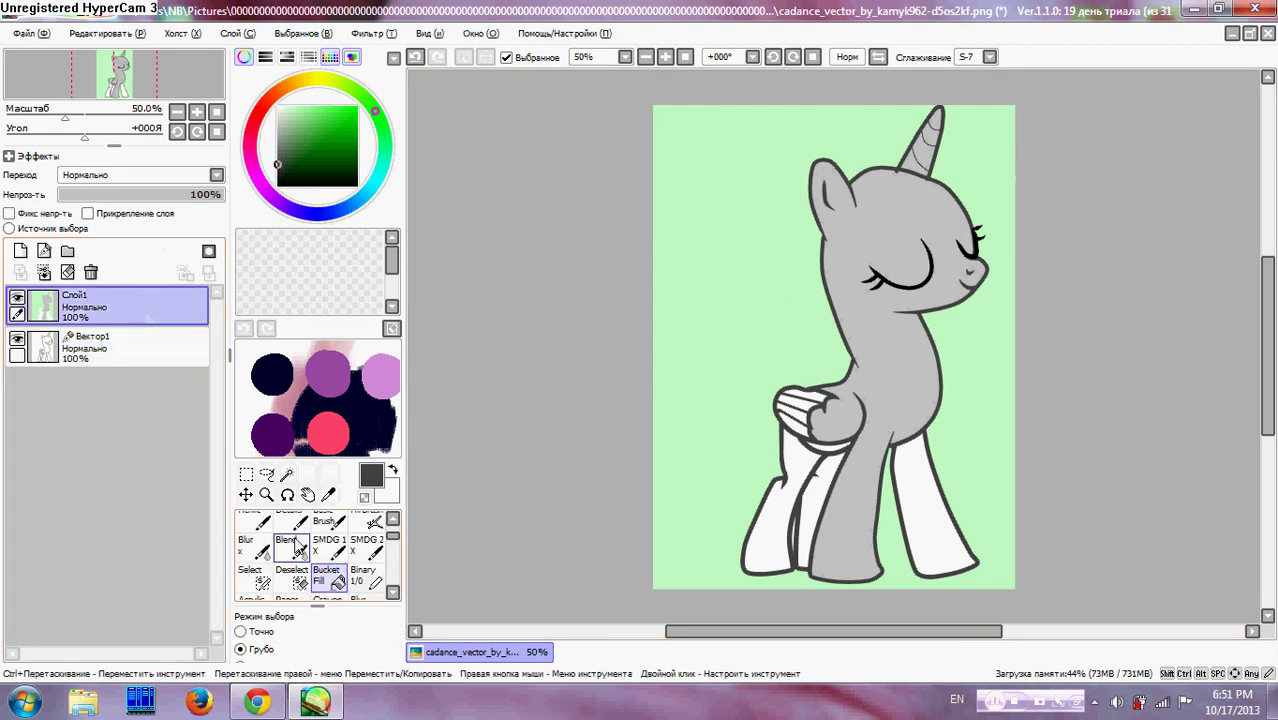
{"action": "left_click", "coordinate": [365, 578]}
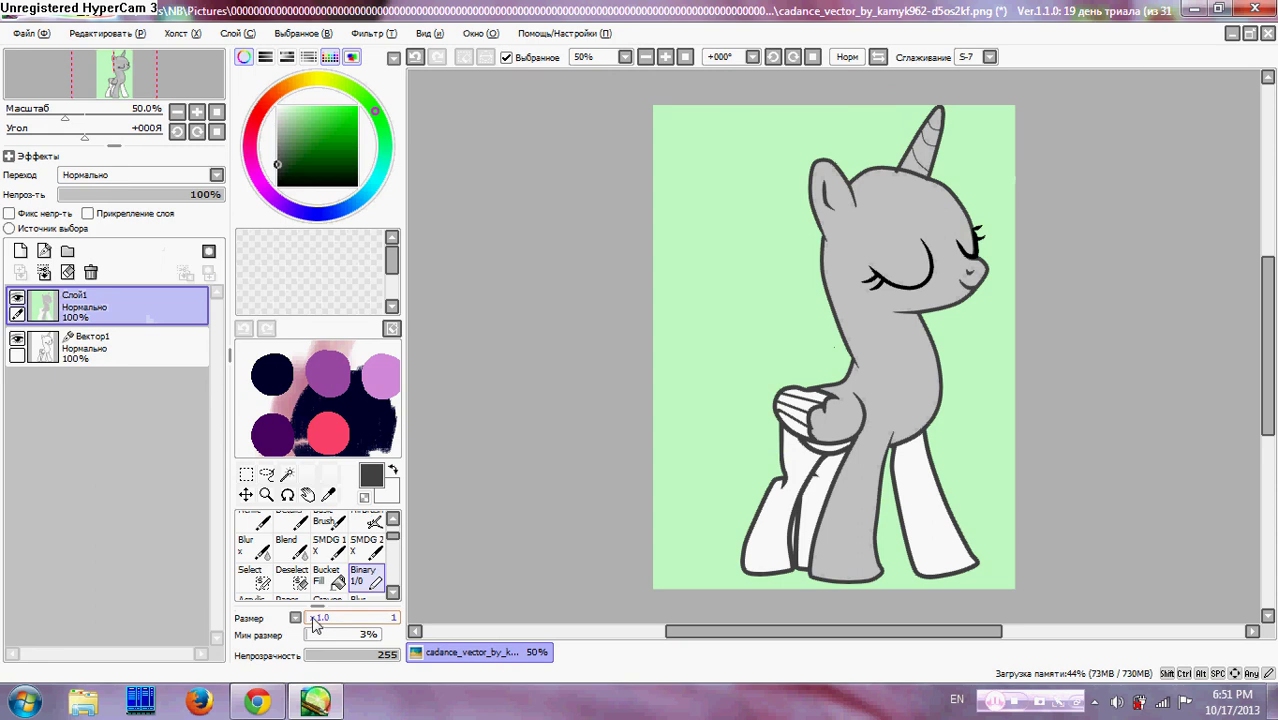
{"action": "left_click_drag", "start_coordinate": [325, 620], "coordinate": [312, 619]}
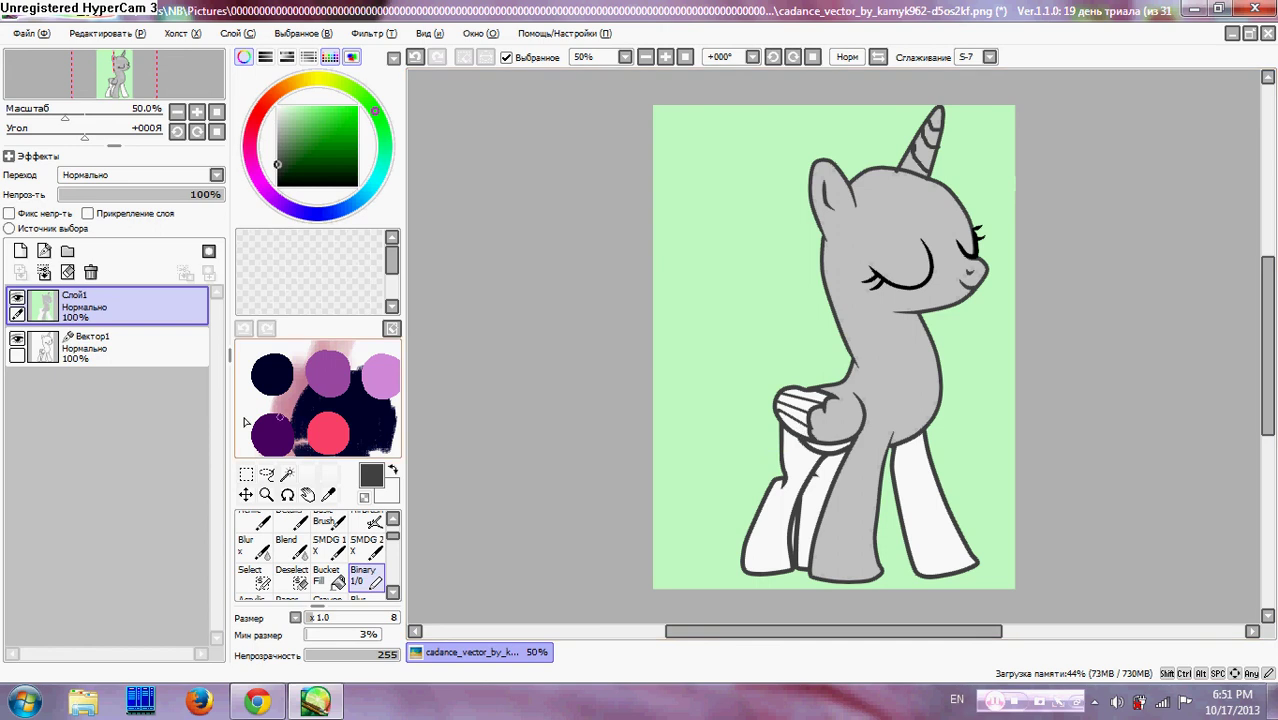
- Select the far front leg on Вектор1 with the Magic Wand, fill it with a sampled darker grey on Слой1, and deselect
{"action": "left_click", "coordinate": [155, 350]}
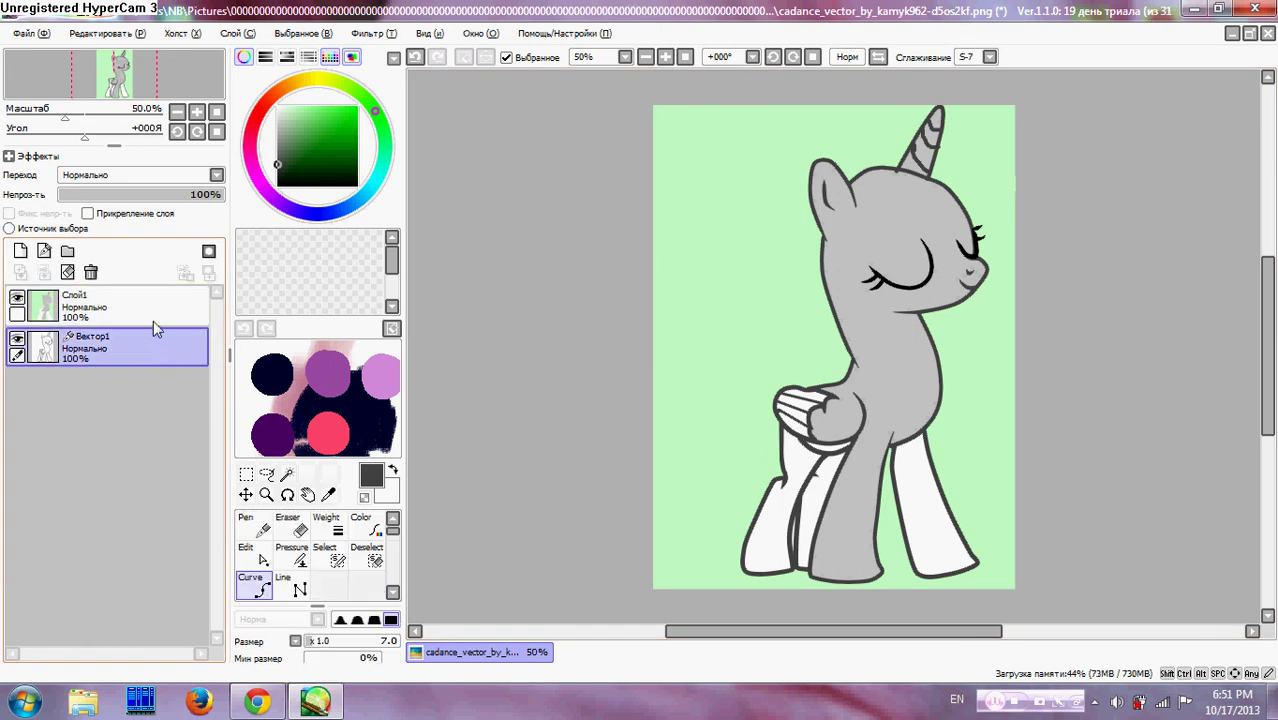
{"action": "left_click", "coordinate": [151, 313]}
{"action": "left_click", "coordinate": [158, 343]}
{"action": "left_click", "coordinate": [287, 474]}
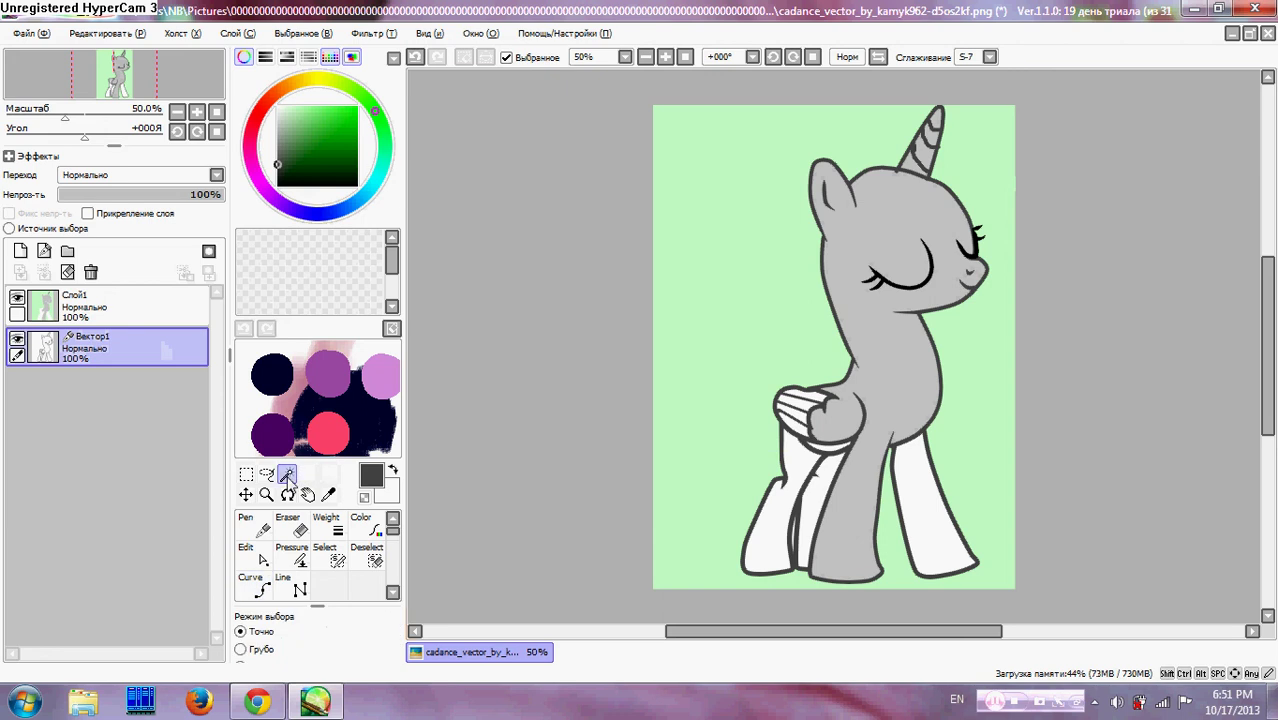
{"action": "left_click", "coordinate": [917, 556]}
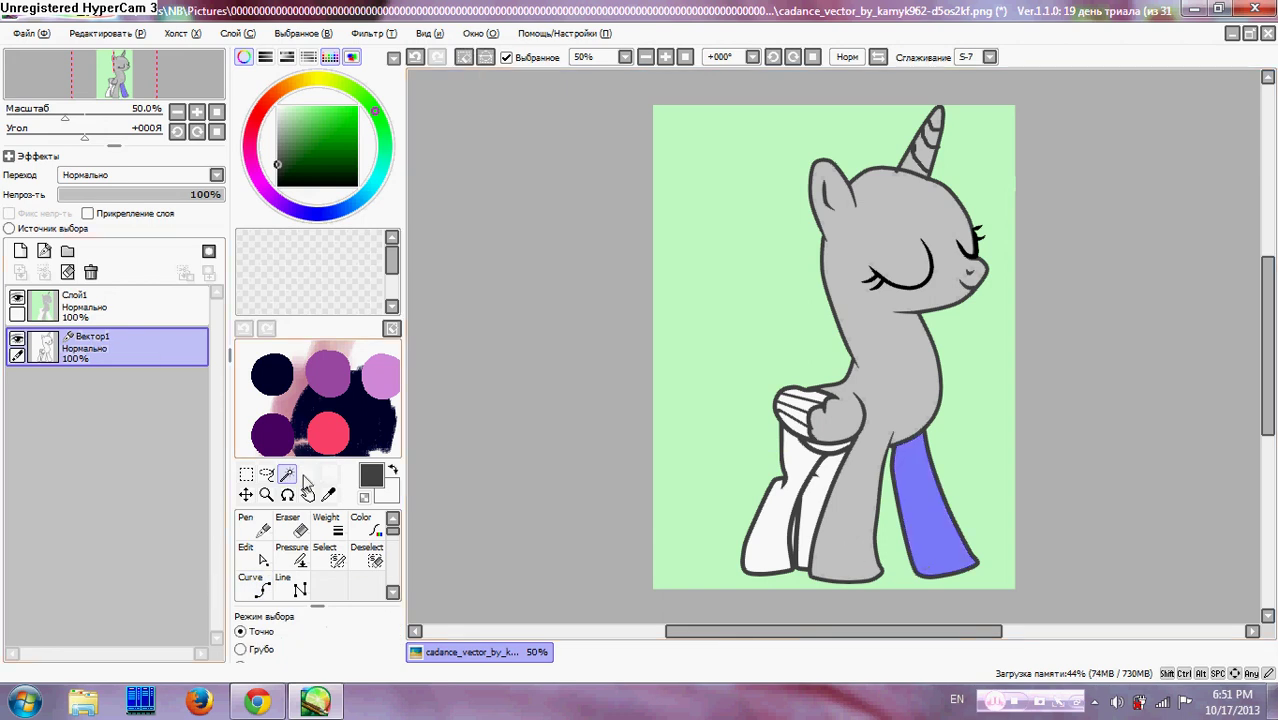
{"action": "left_click", "coordinate": [328, 494]}
{"action": "left_click", "coordinate": [905, 445]}
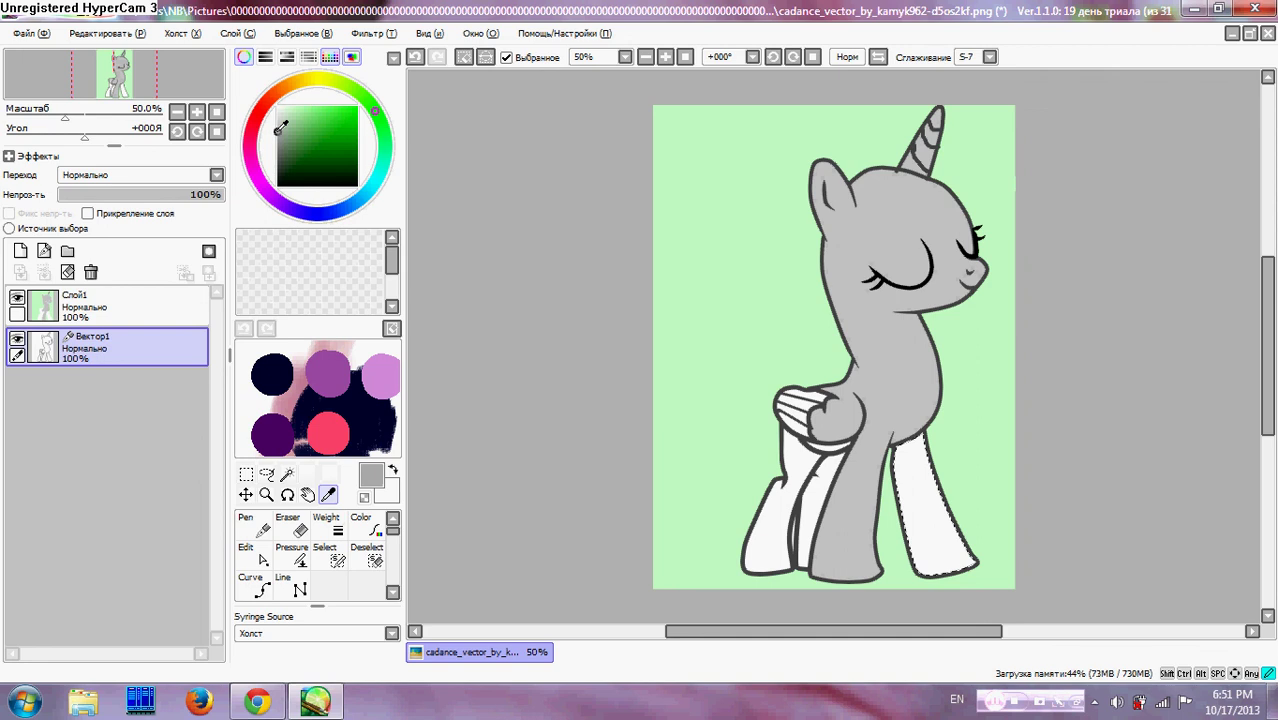
{"action": "left_click", "coordinate": [105, 312]}
{"action": "left_click", "coordinate": [330, 578]}
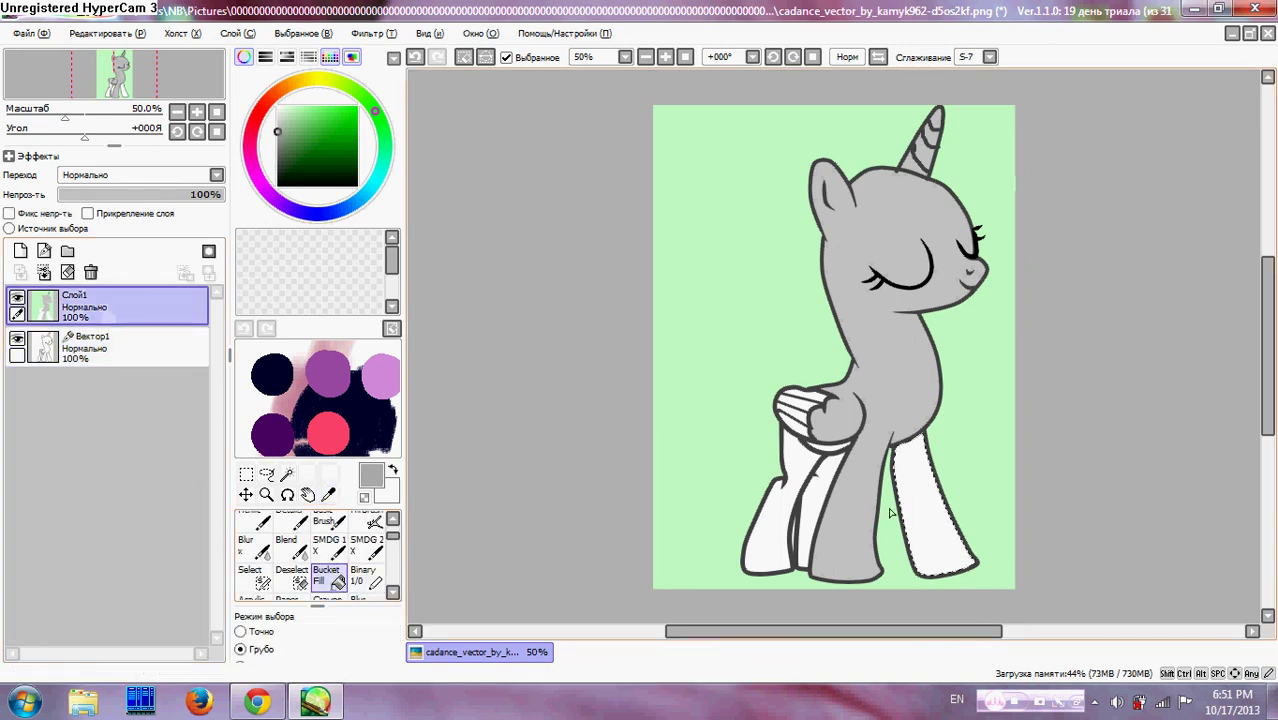
{"action": "left_click", "coordinate": [930, 520]}
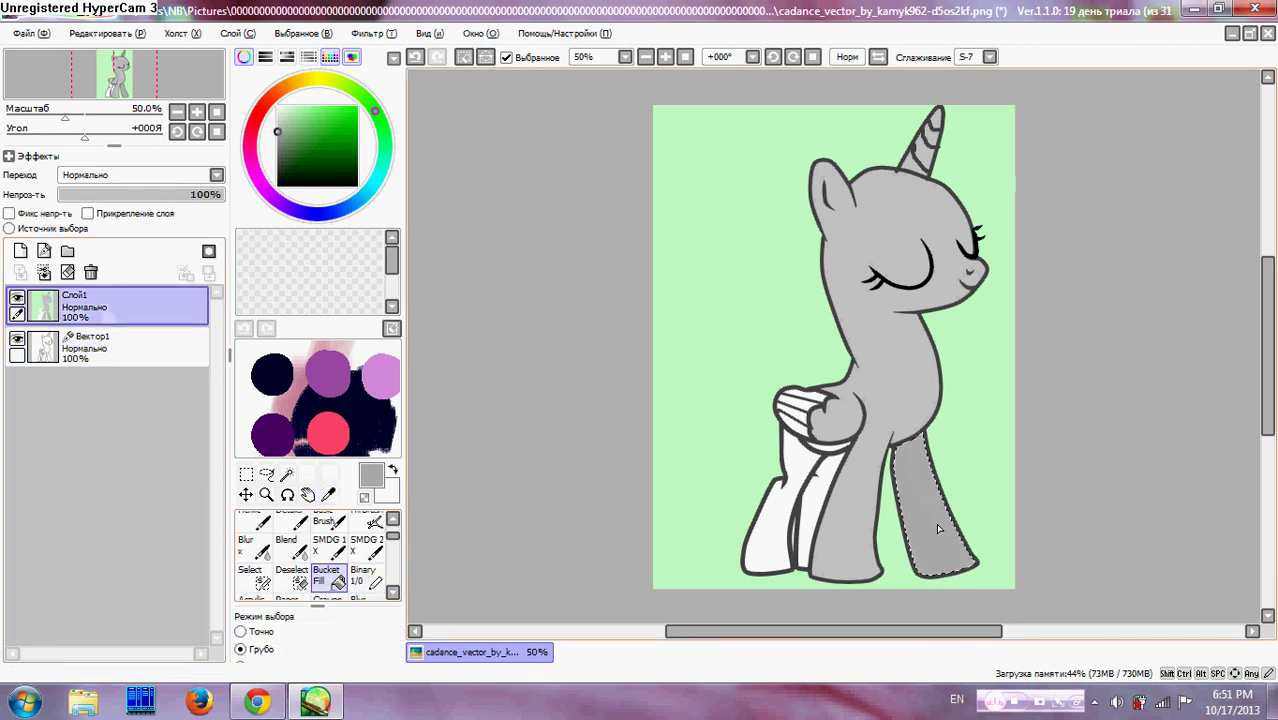
{"action": "left_click", "coordinate": [322, 35]}
{"action": "left_click", "coordinate": [325, 62]}
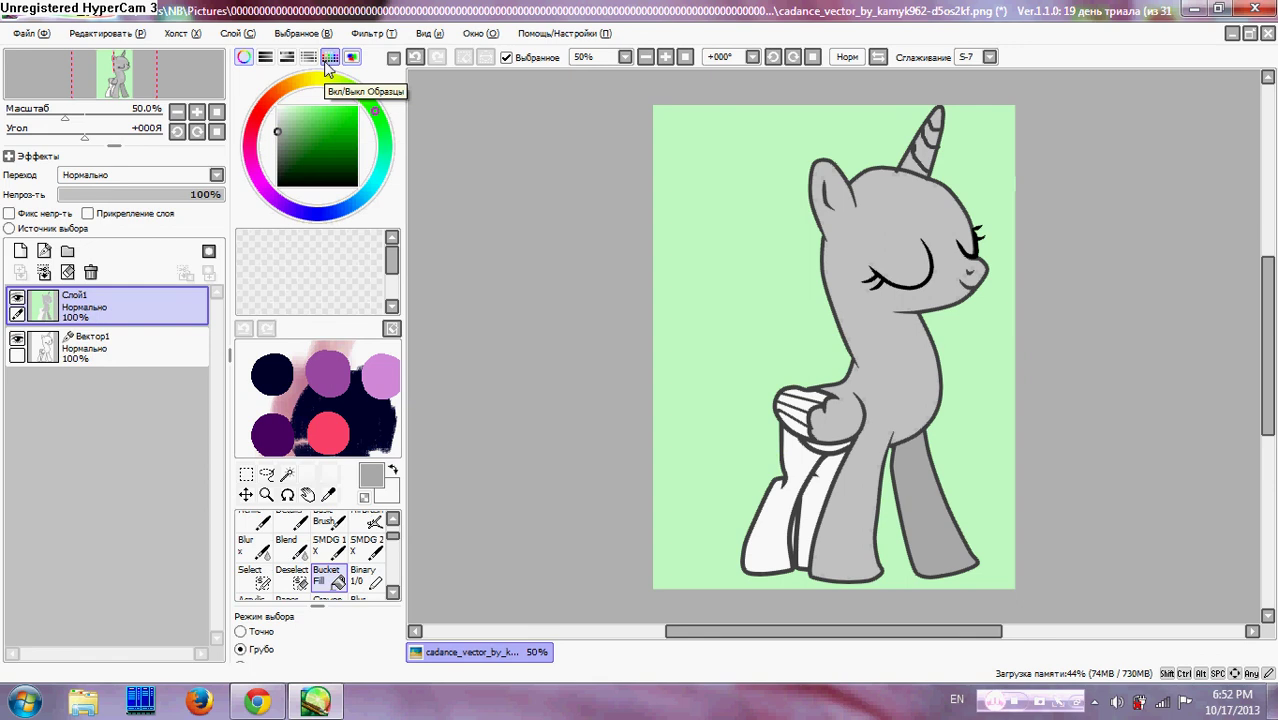
- Select the far hind leg on Вектор1 with the Magic Wand and fill it with the darker grey on Слой1
{"action": "left_click", "coordinate": [90, 355]}
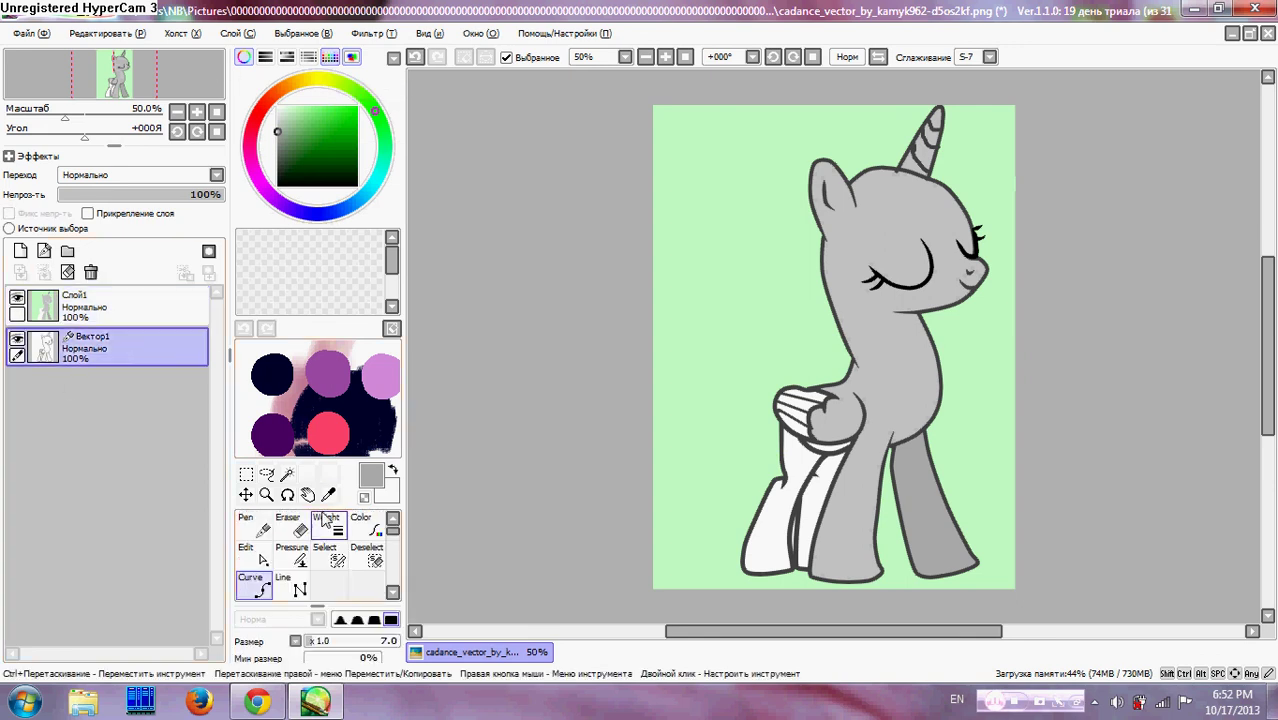
{"action": "left_click", "coordinate": [287, 474]}
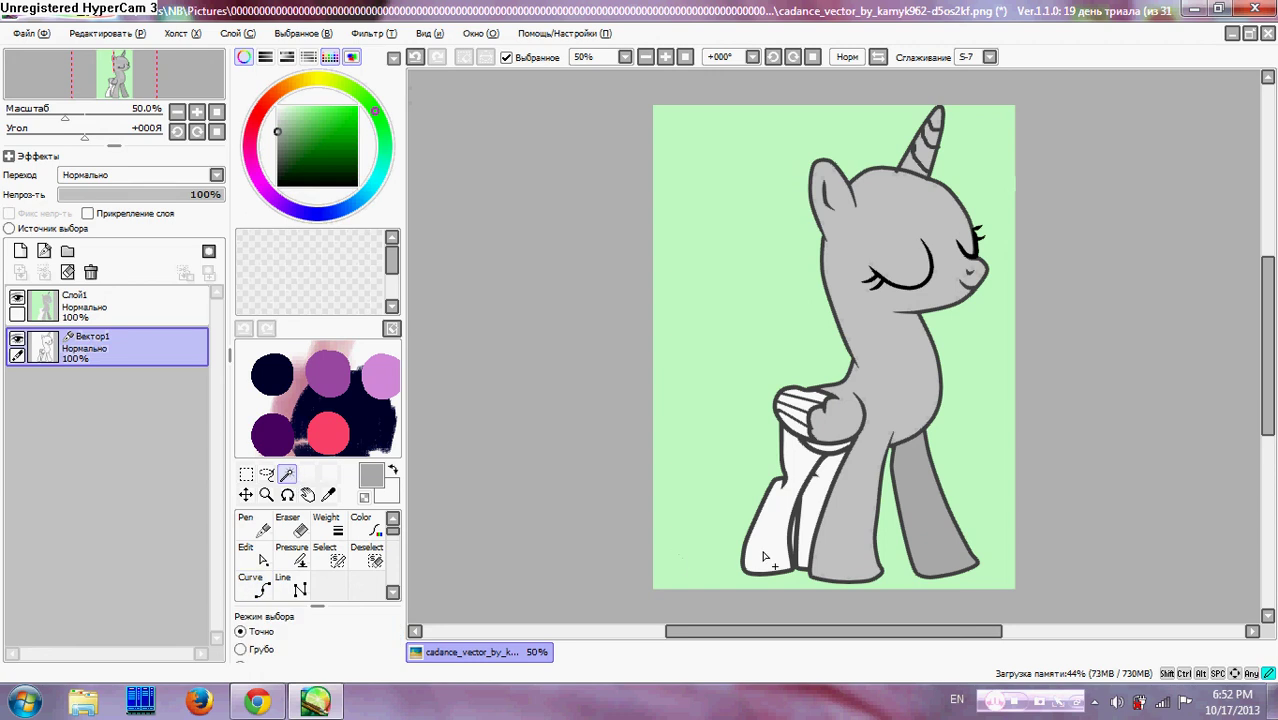
{"action": "left_click", "coordinate": [812, 532]}
{"action": "left_click", "coordinate": [146, 310]}
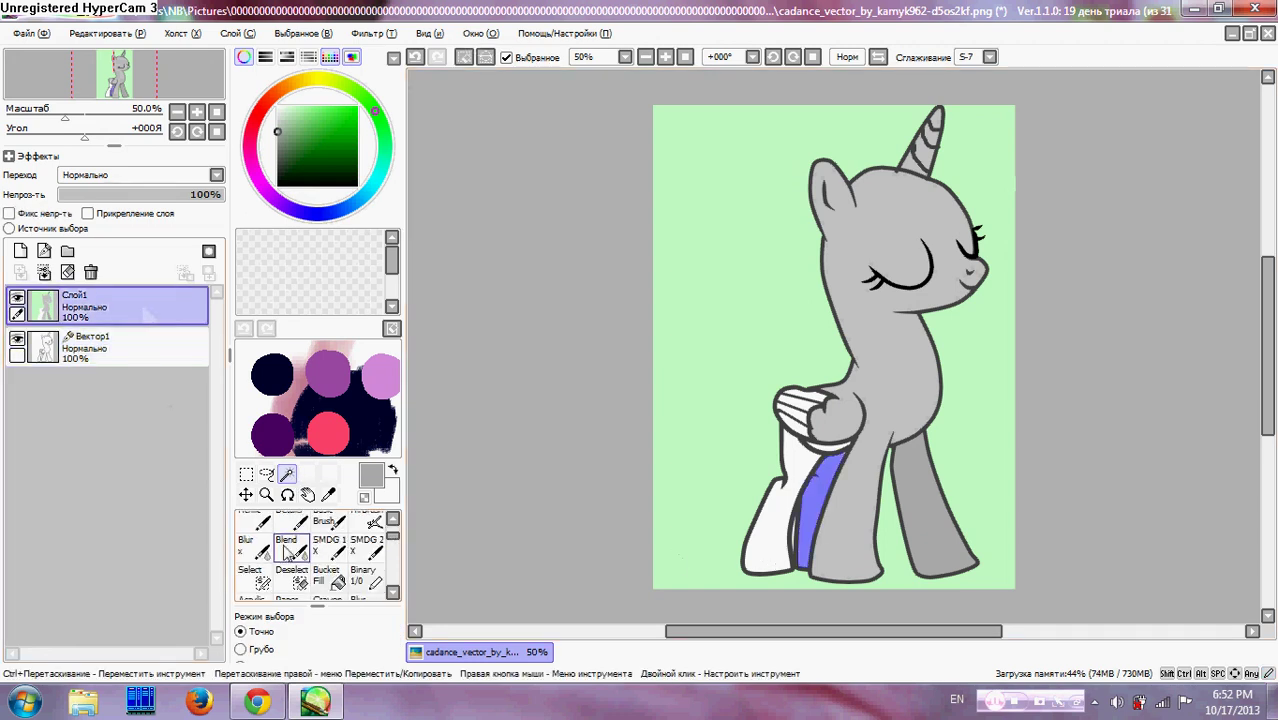
{"action": "left_click", "coordinate": [326, 575]}
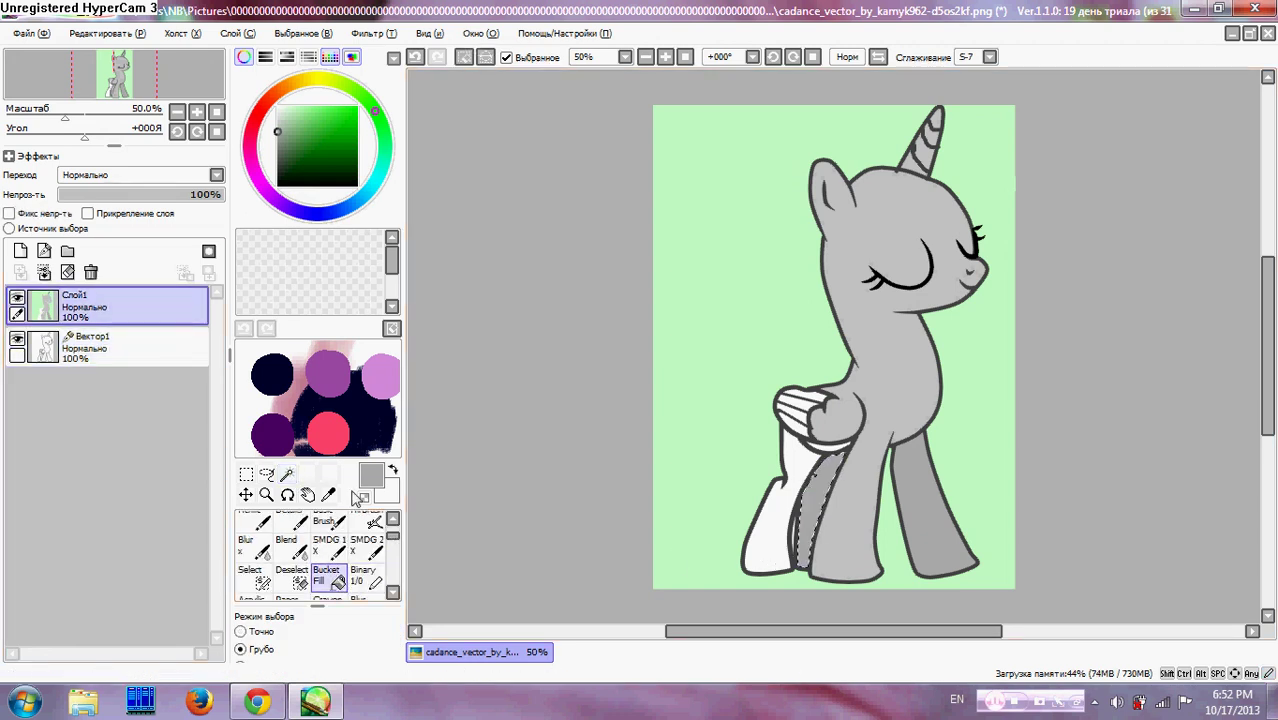
- Sample the light grey from the pony's body and clear the far hind leg selection
{"action": "left_click", "coordinate": [60, 340]}
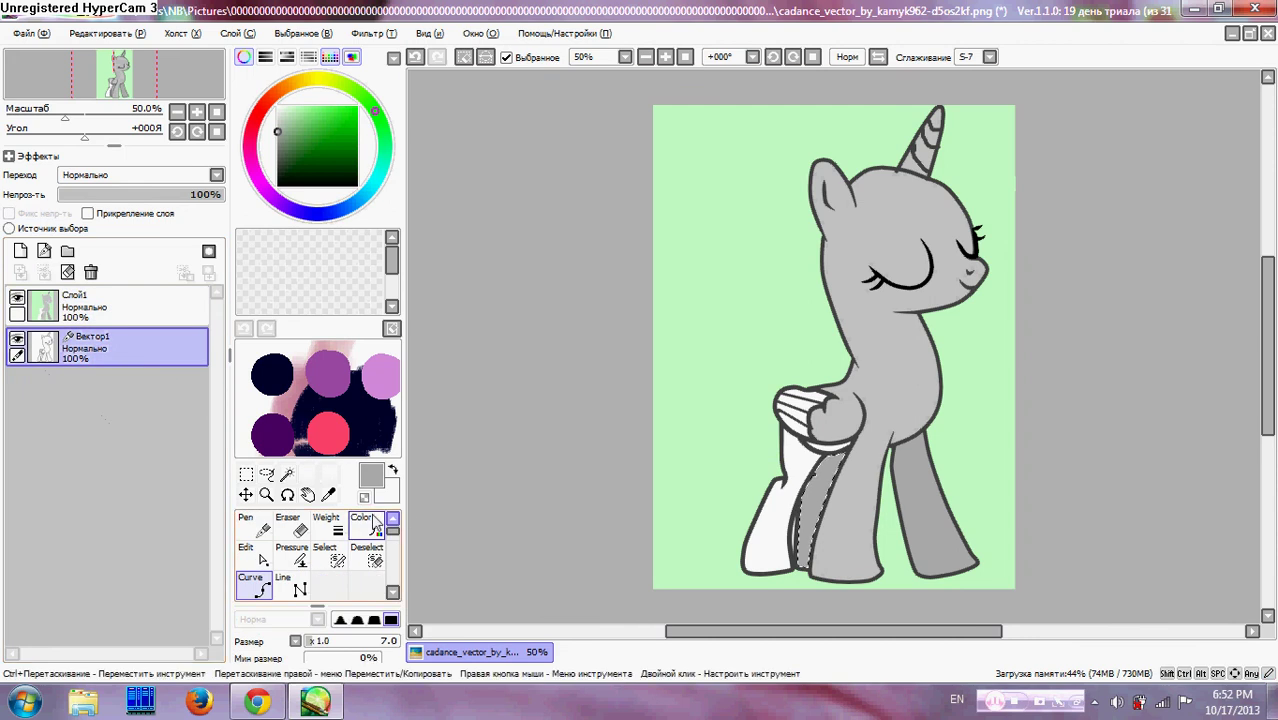
{"action": "left_click", "coordinate": [328, 494]}
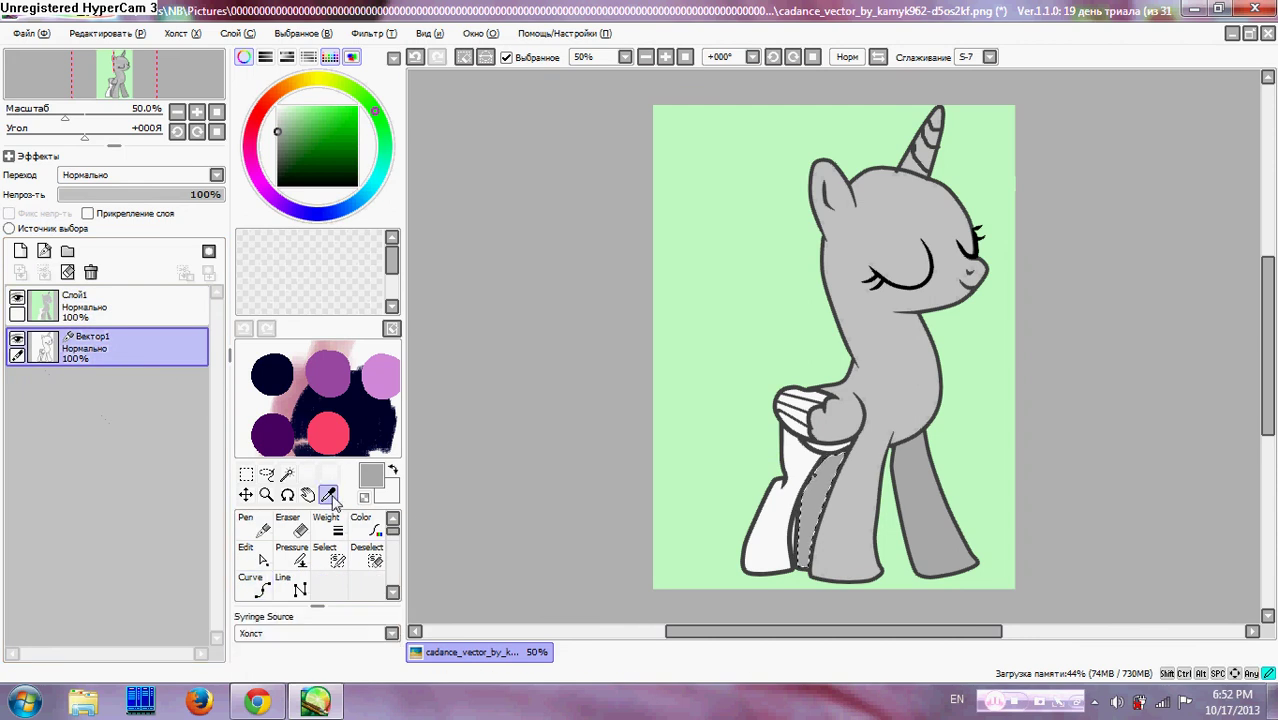
{"action": "left_click", "coordinate": [884, 378]}
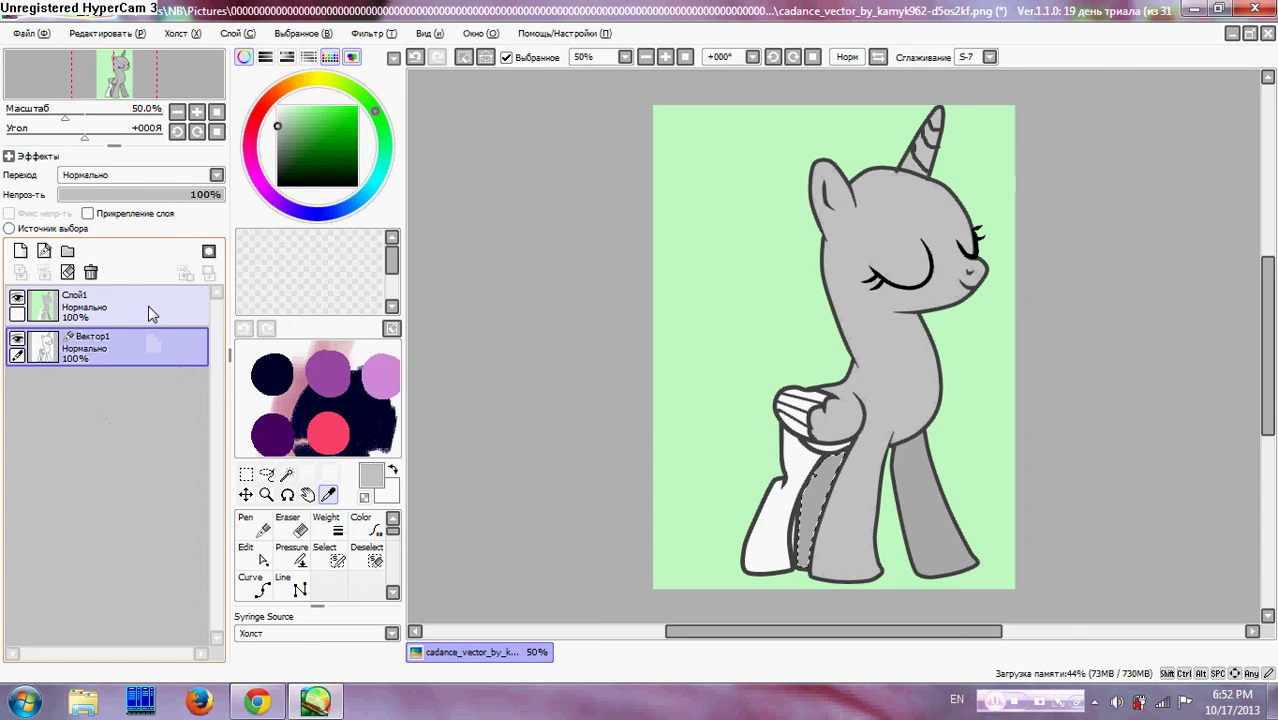
{"action": "left_click", "coordinate": [297, 33]}
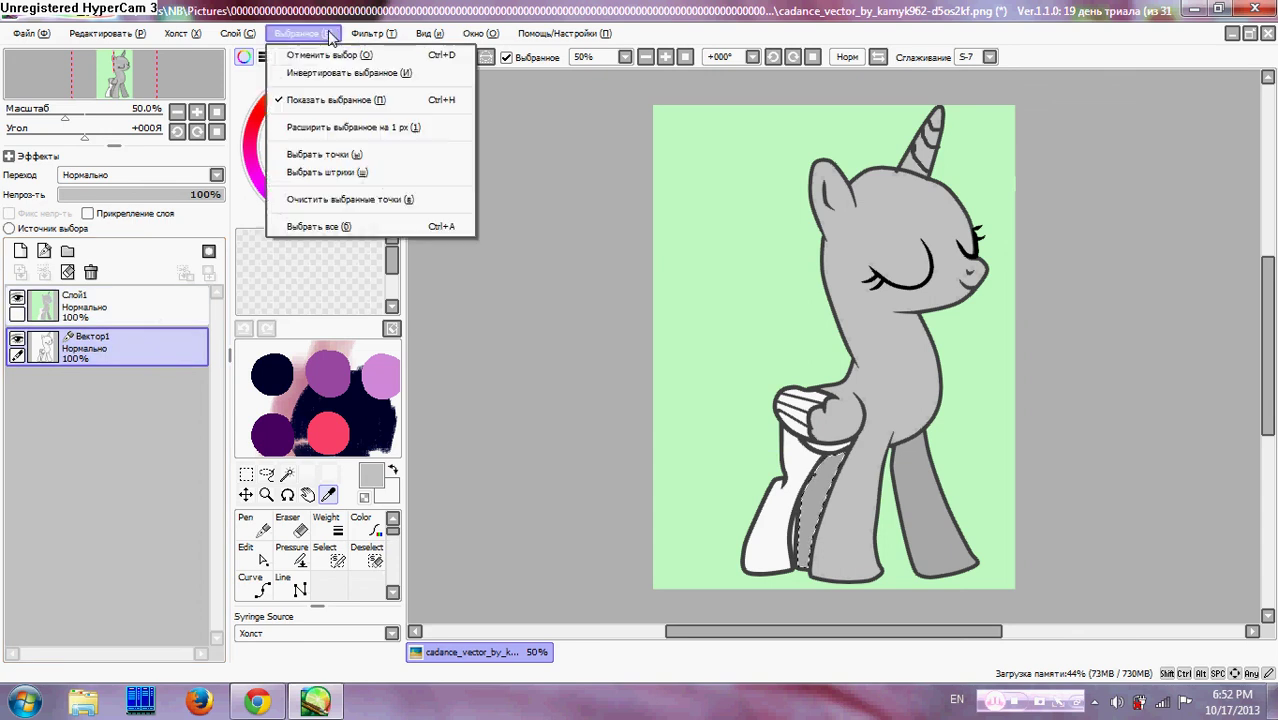
{"action": "left_click", "coordinate": [330, 53]}
- Select the near hind leg on Вектор1 with the Magic Wand, fill it light grey on Слой1, and deselect
{"action": "left_click", "coordinate": [103, 313]}
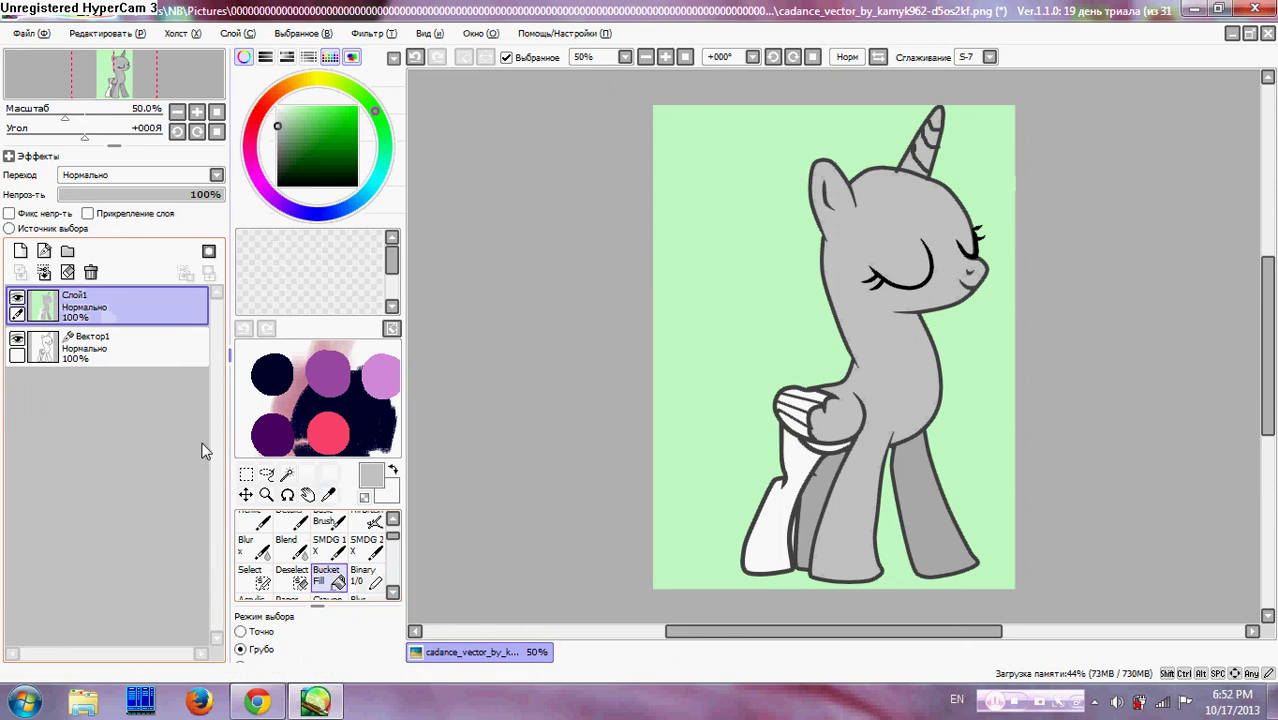
{"action": "left_click", "coordinate": [100, 348]}
{"action": "left_click", "coordinate": [287, 474]}
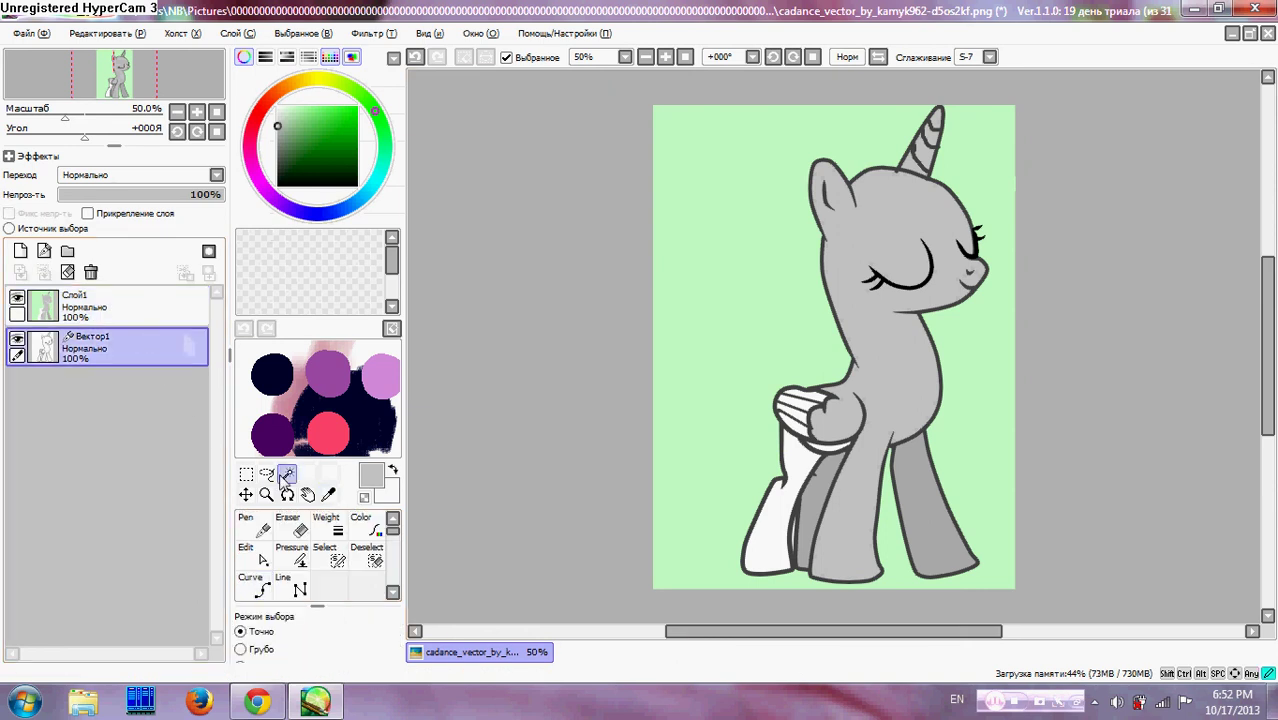
{"action": "left_click", "coordinate": [763, 562]}
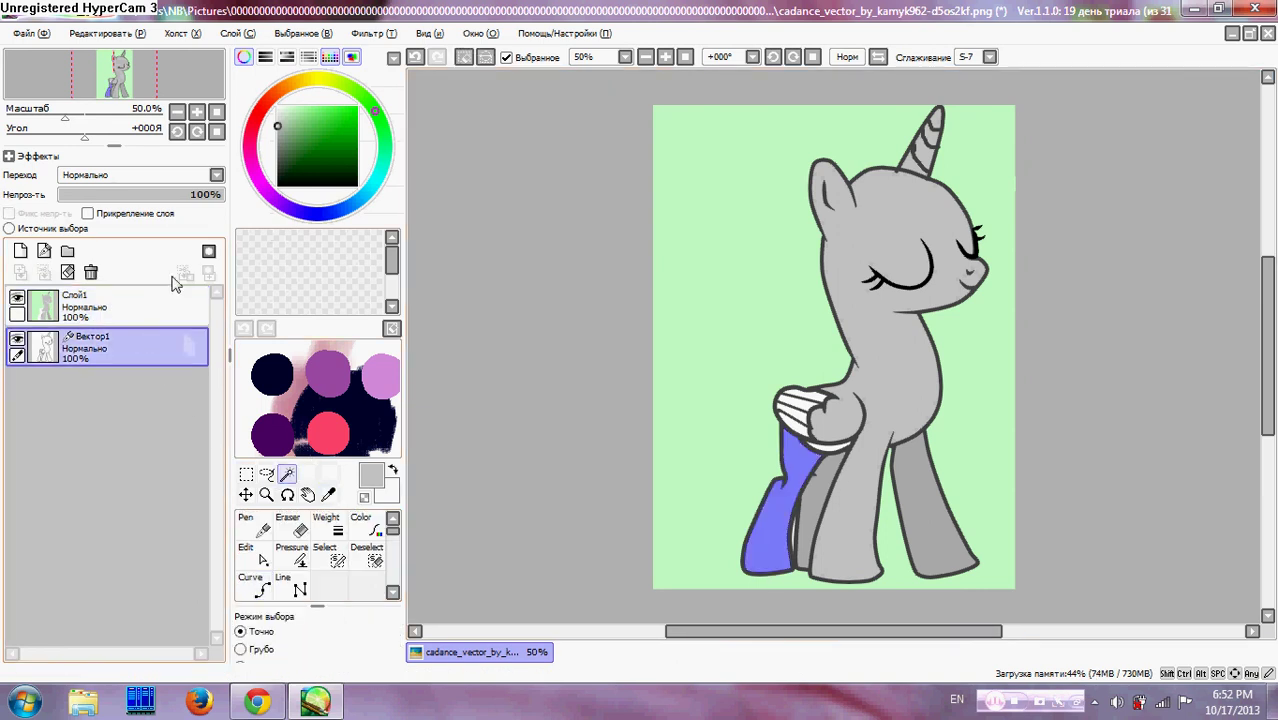
{"action": "left_click", "coordinate": [176, 305]}
{"action": "left_click", "coordinate": [330, 575]}
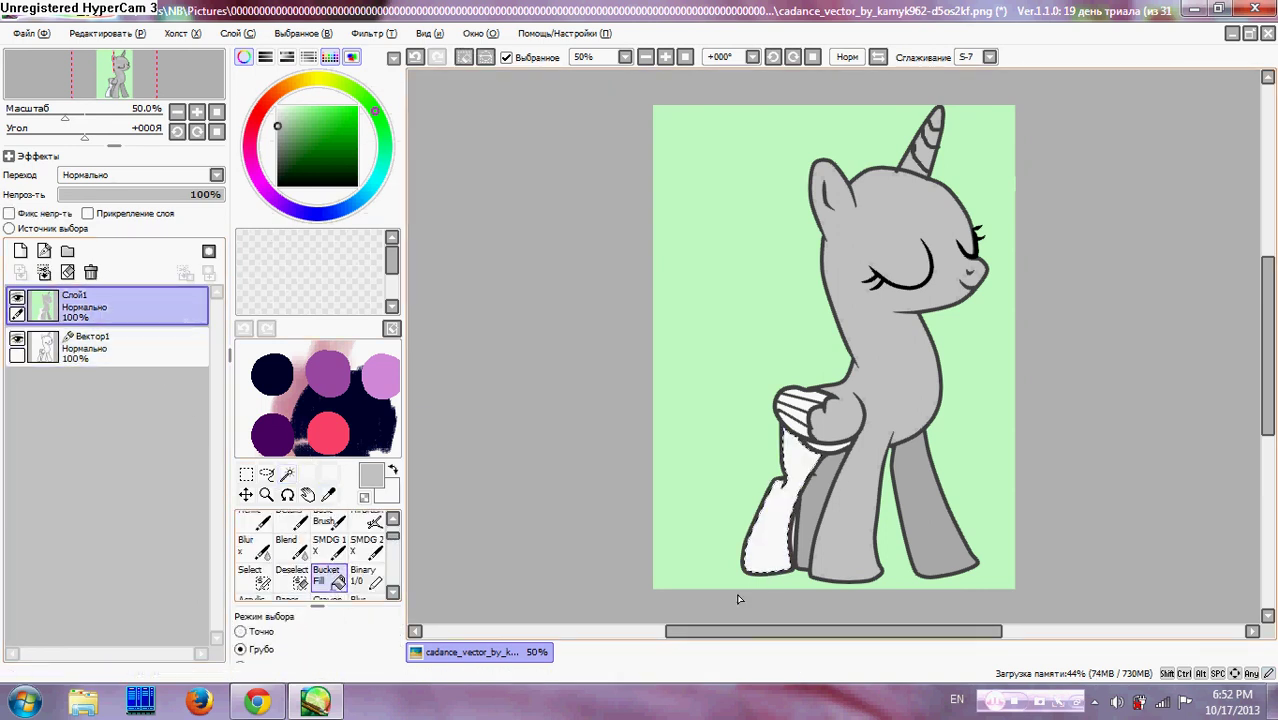
{"action": "left_click", "coordinate": [760, 563]}
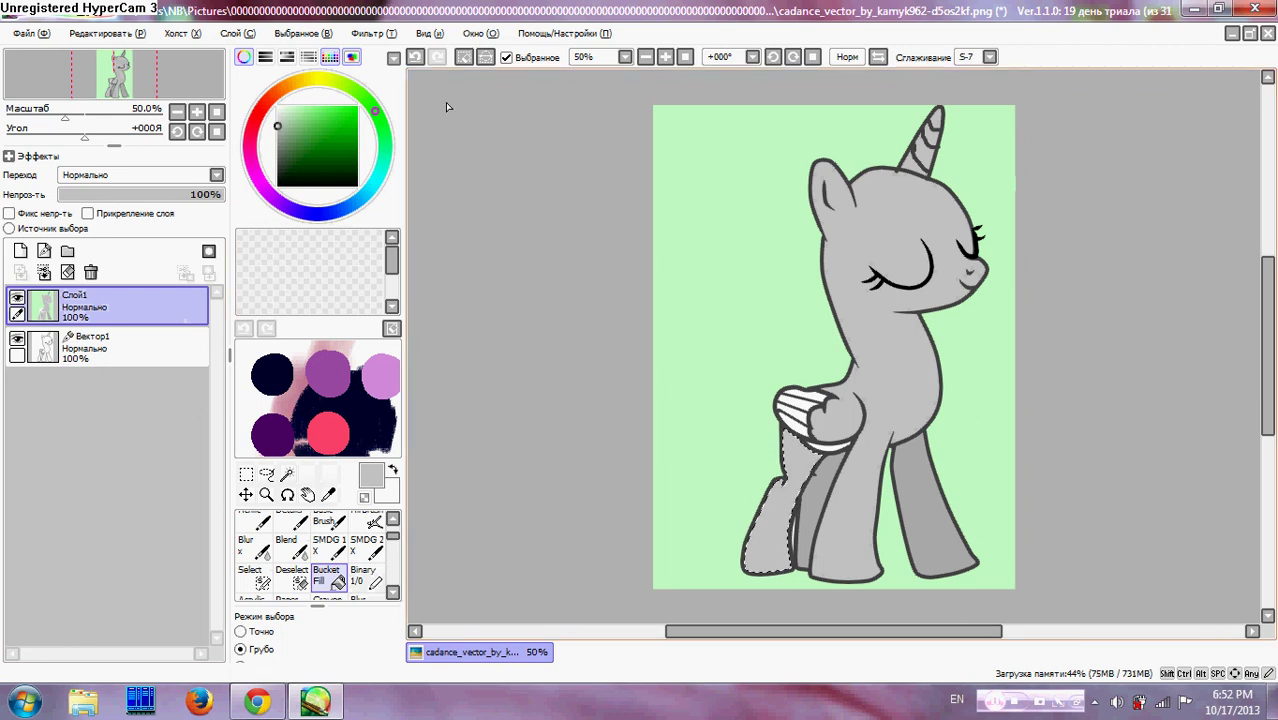
{"action": "left_click", "coordinate": [322, 33]}
{"action": "left_click", "coordinate": [328, 54]}
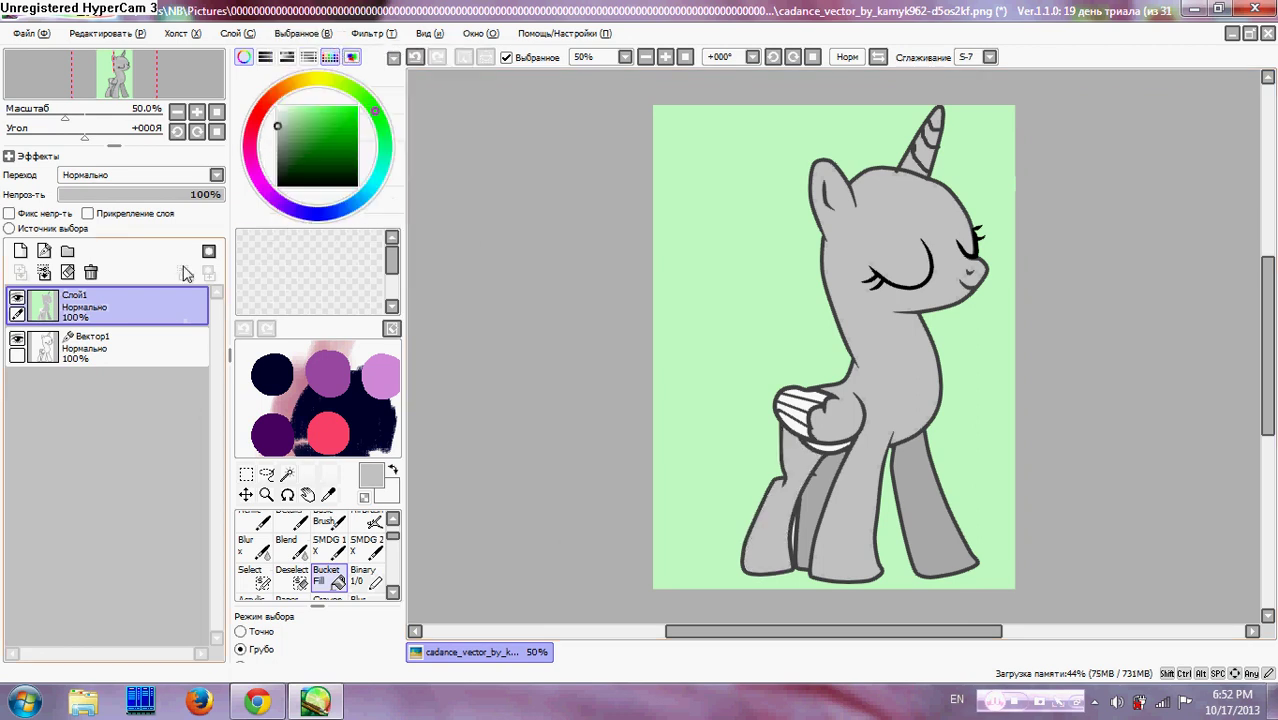
- Select the narrow strip beneath the wing on Вектор1, fill it light grey on Слой1, and clear the selection
{"action": "left_click", "coordinate": [150, 344]}
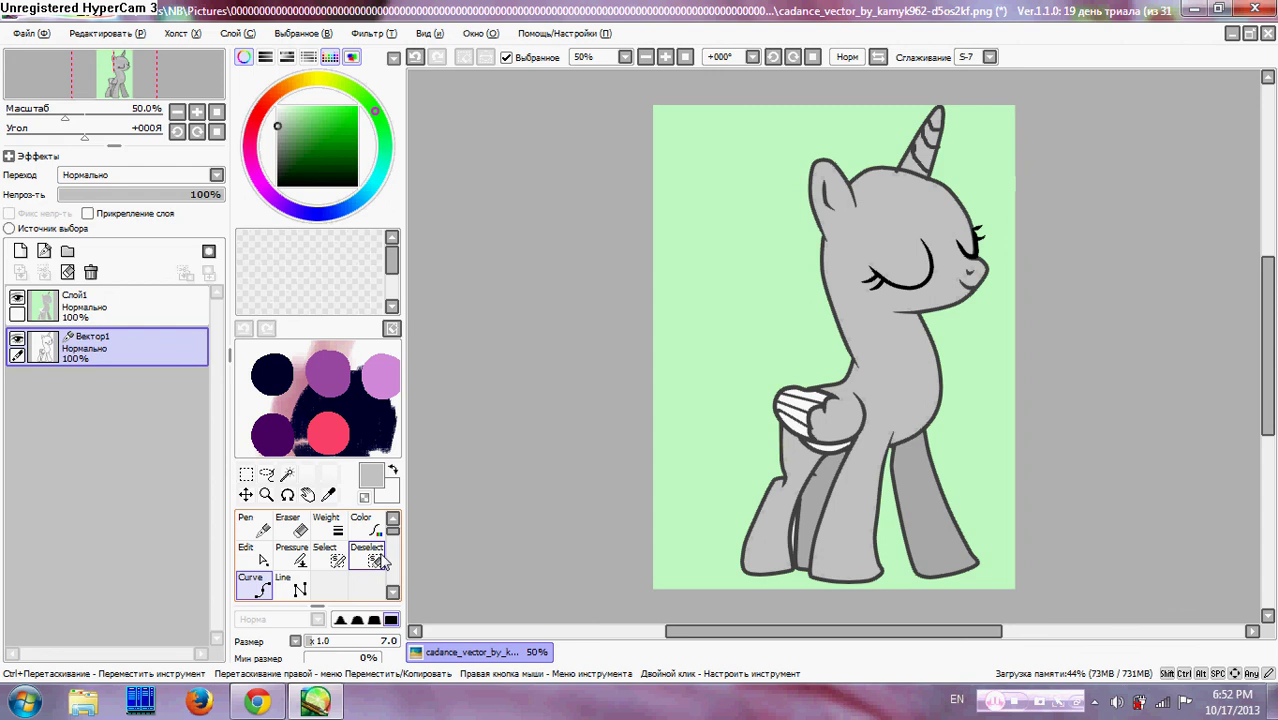
{"action": "left_click", "coordinate": [287, 474]}
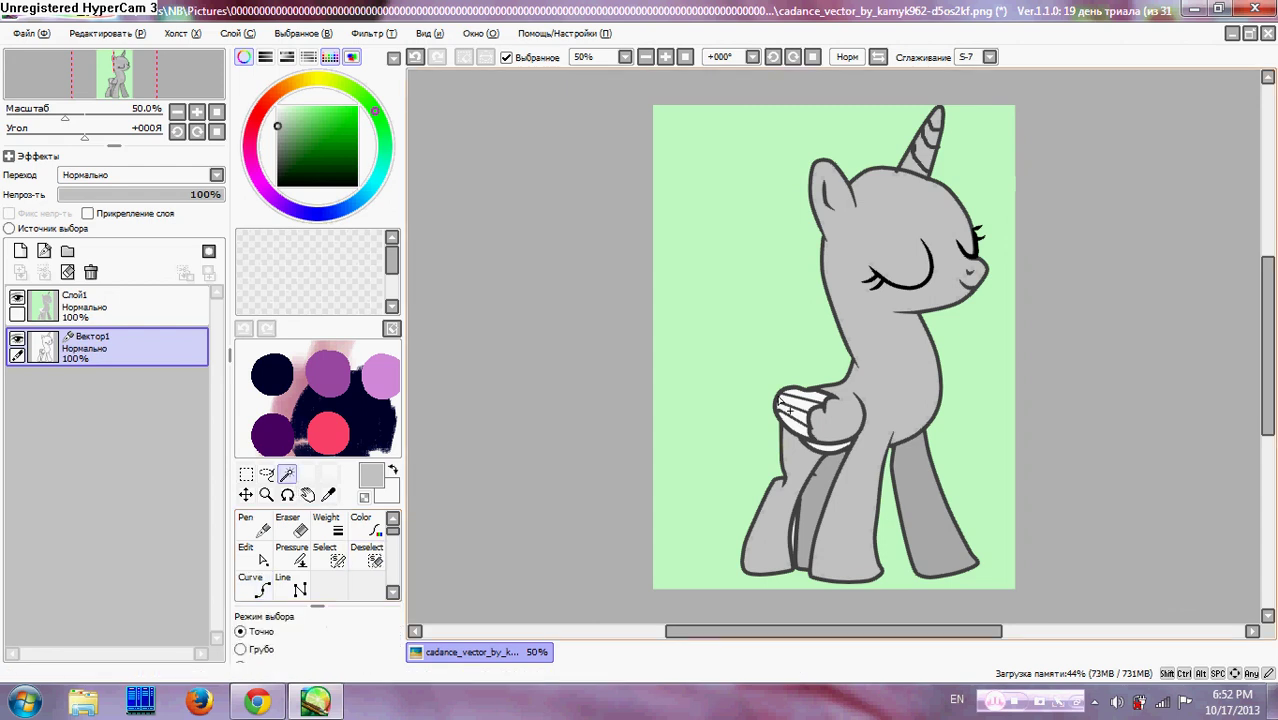
{"action": "left_click", "coordinate": [834, 451]}
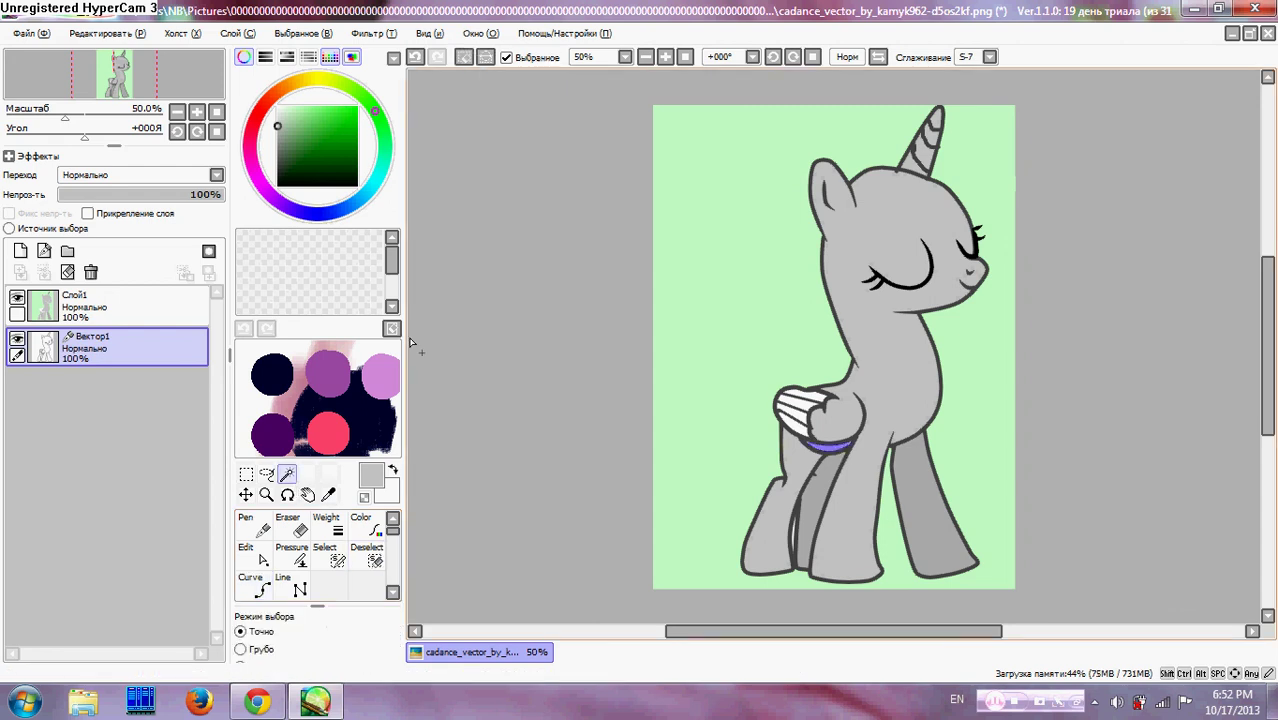
{"action": "left_click", "coordinate": [150, 304]}
{"action": "left_click", "coordinate": [326, 575]}
{"action": "left_click", "coordinate": [814, 448]}
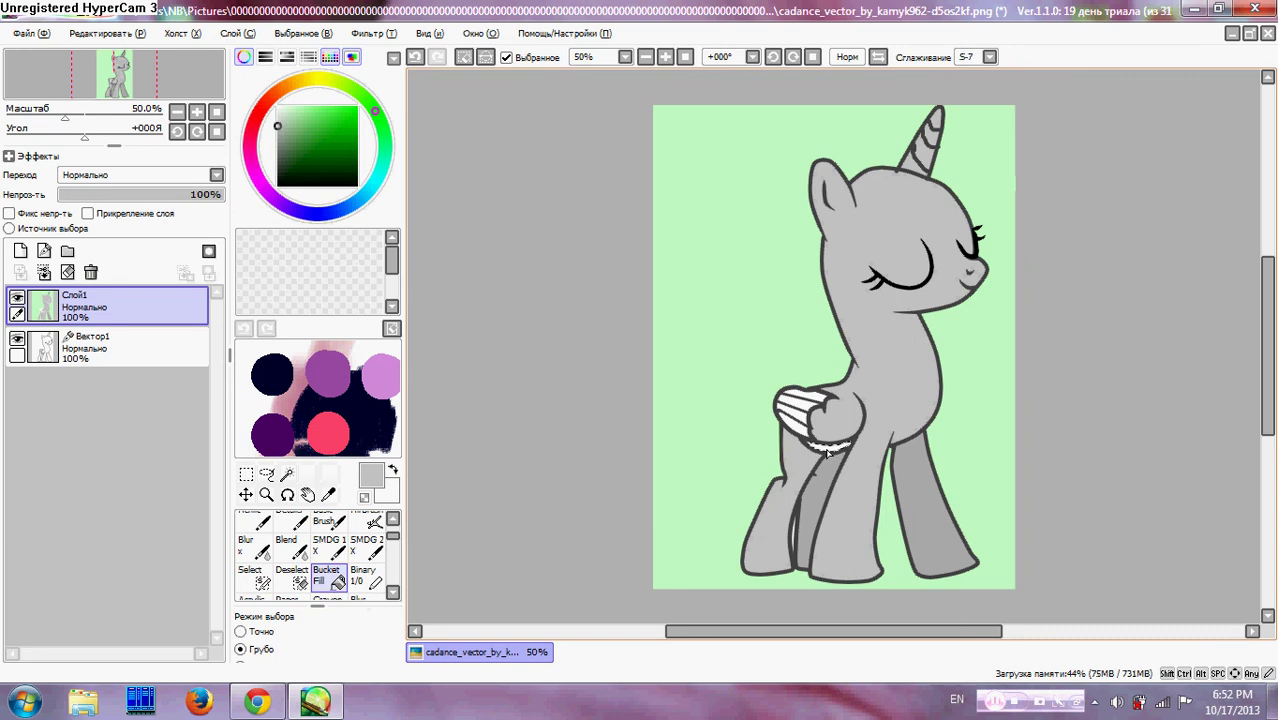
{"action": "left_click", "coordinate": [303, 33]}
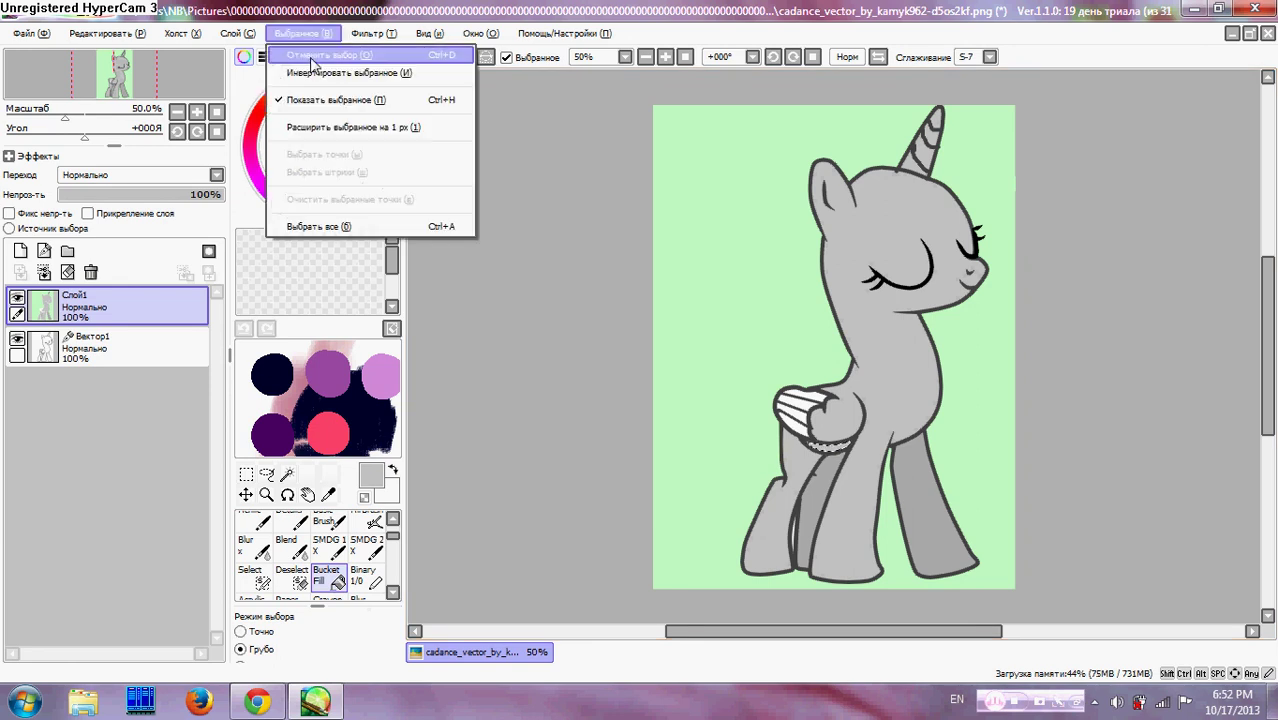
{"action": "left_click", "coordinate": [312, 51]}
- Select the lowest wing feather on Вектор1 with the Magic Wand and fill it light grey on Слой1
{"action": "left_click", "coordinate": [177, 340]}
{"action": "left_click", "coordinate": [287, 474]}
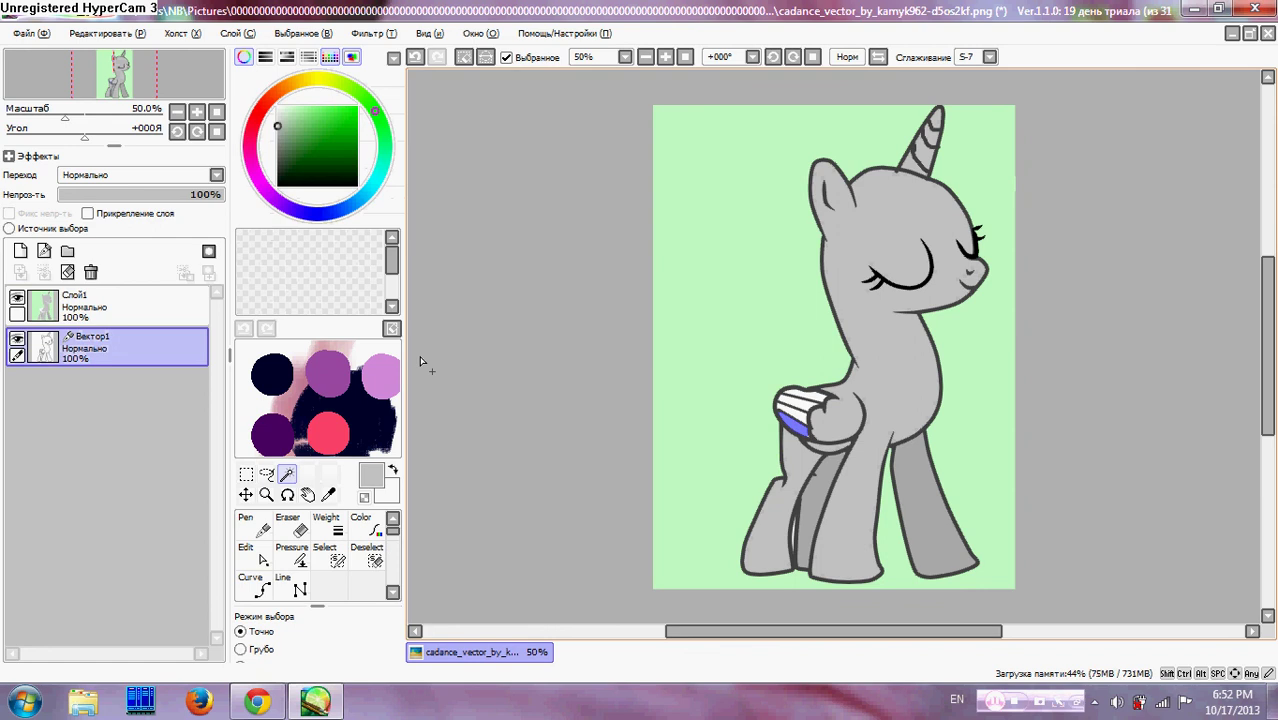
{"action": "left_click", "coordinate": [155, 316]}
{"action": "left_click", "coordinate": [332, 578]}
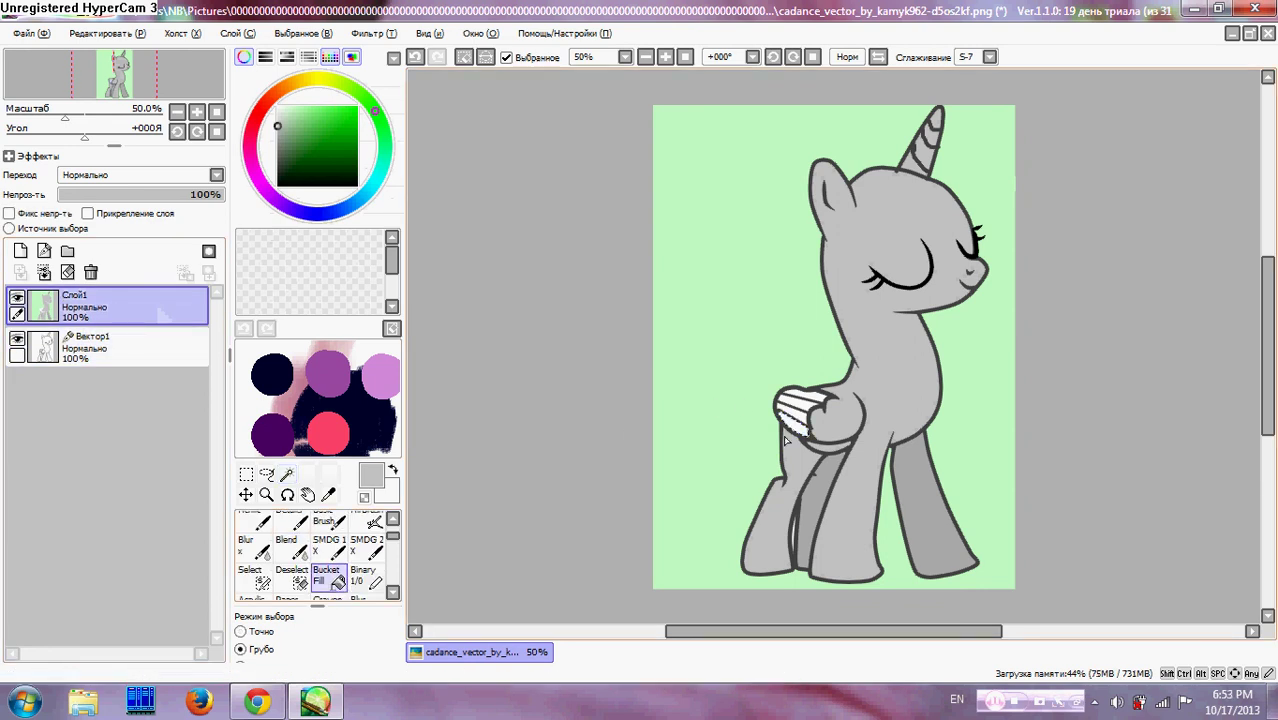
- Clear the selection around the lowest feather and return to Вектор1 with the Magic Wand active
{"action": "left_click", "coordinate": [303, 33]}
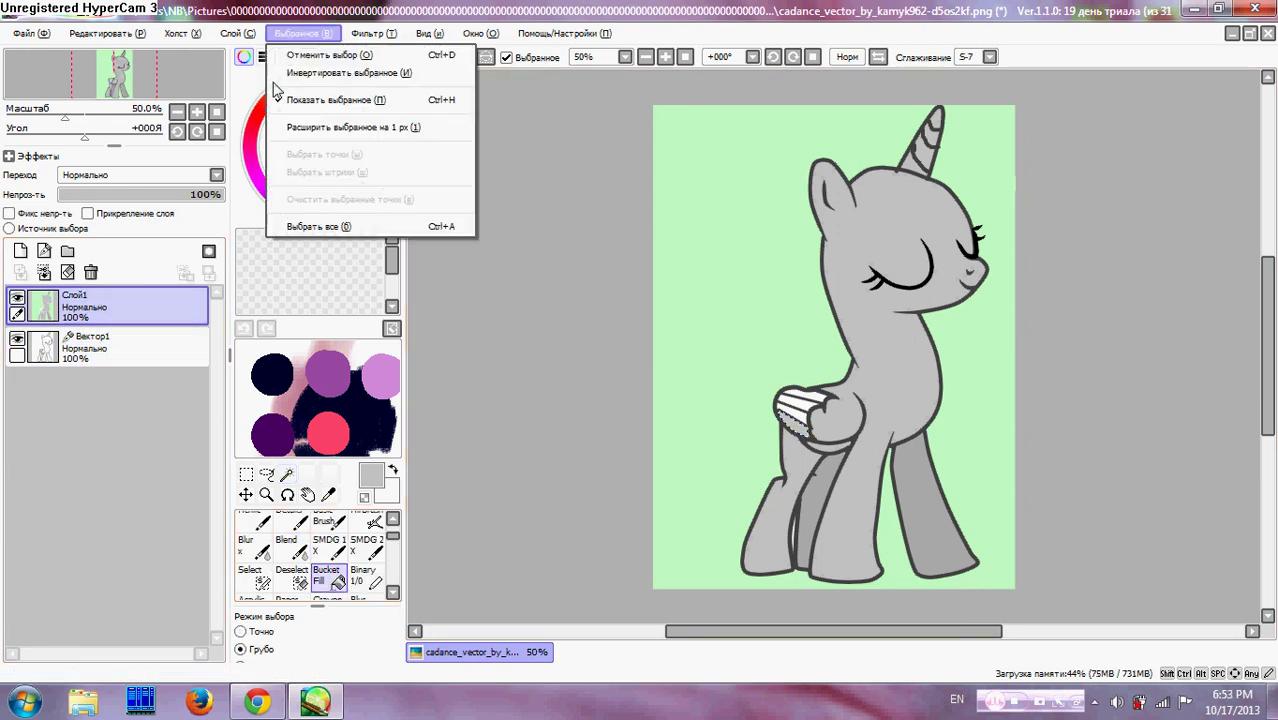
{"action": "left_click", "coordinate": [315, 219]}
{"action": "left_click", "coordinate": [130, 370]}
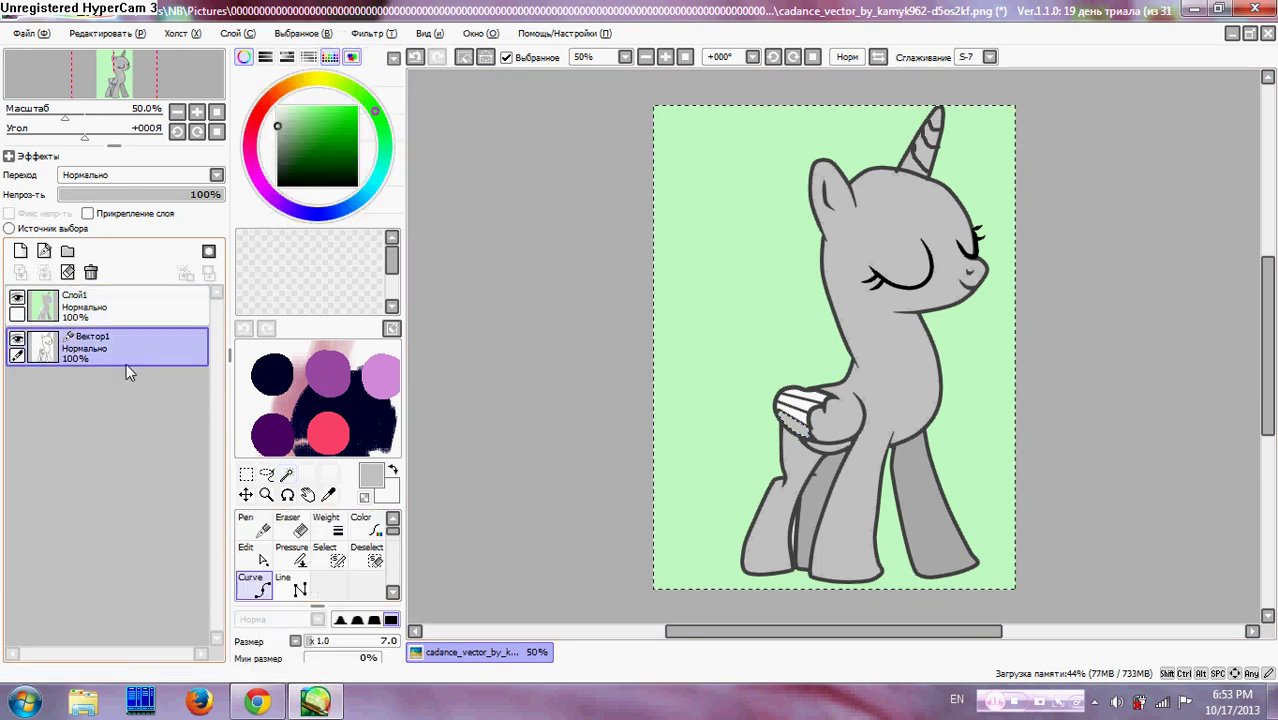
{"action": "left_click", "coordinate": [287, 474]}
{"action": "left_click", "coordinate": [802, 340]}
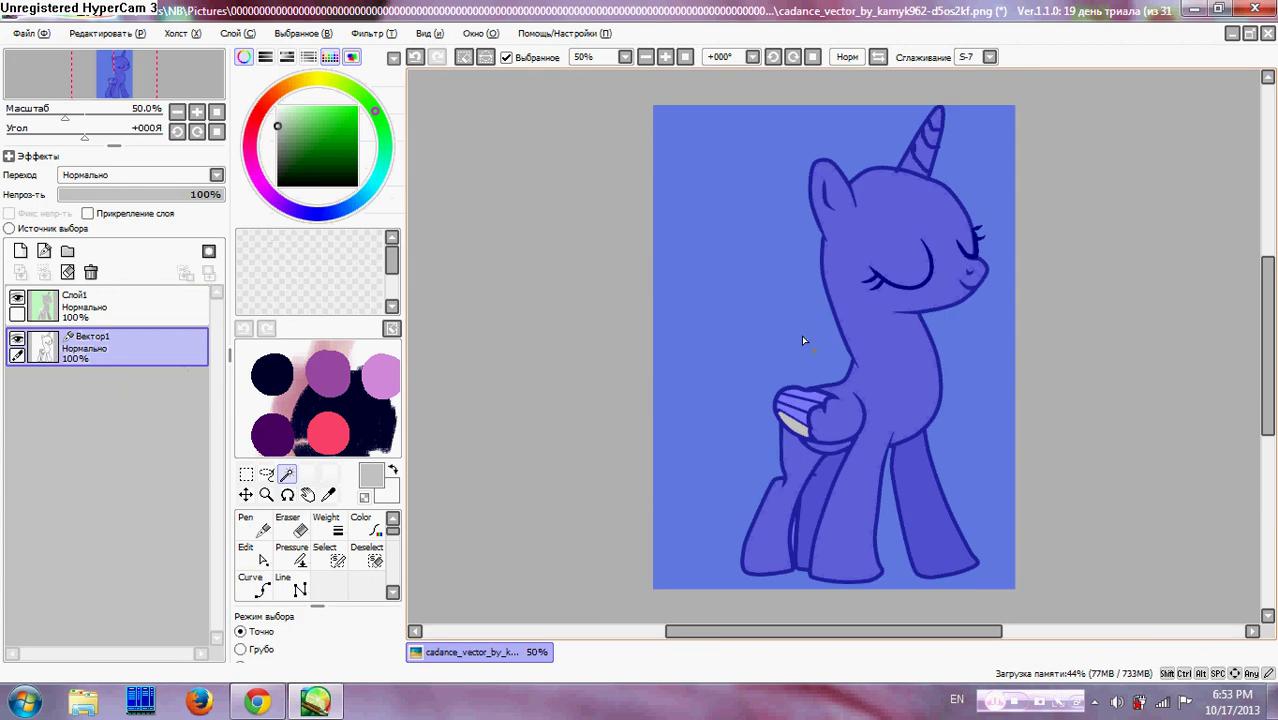
{"action": "left_click", "coordinate": [303, 33]}
{"action": "left_click", "coordinate": [300, 54]}
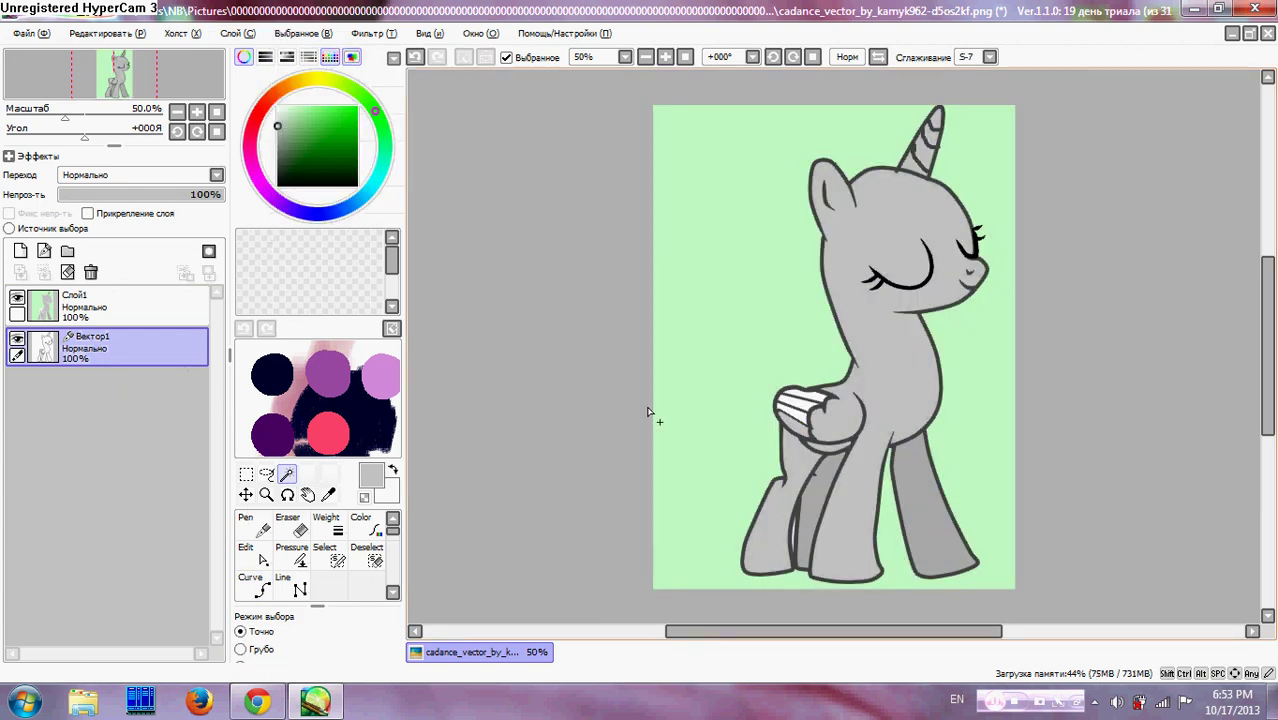
- Fill the second-lowest wing feather light grey on Слой1 and clear its selection
{"action": "left_click", "coordinate": [154, 316]}
{"action": "left_click", "coordinate": [328, 582]}
{"action": "left_click", "coordinate": [802, 420]}
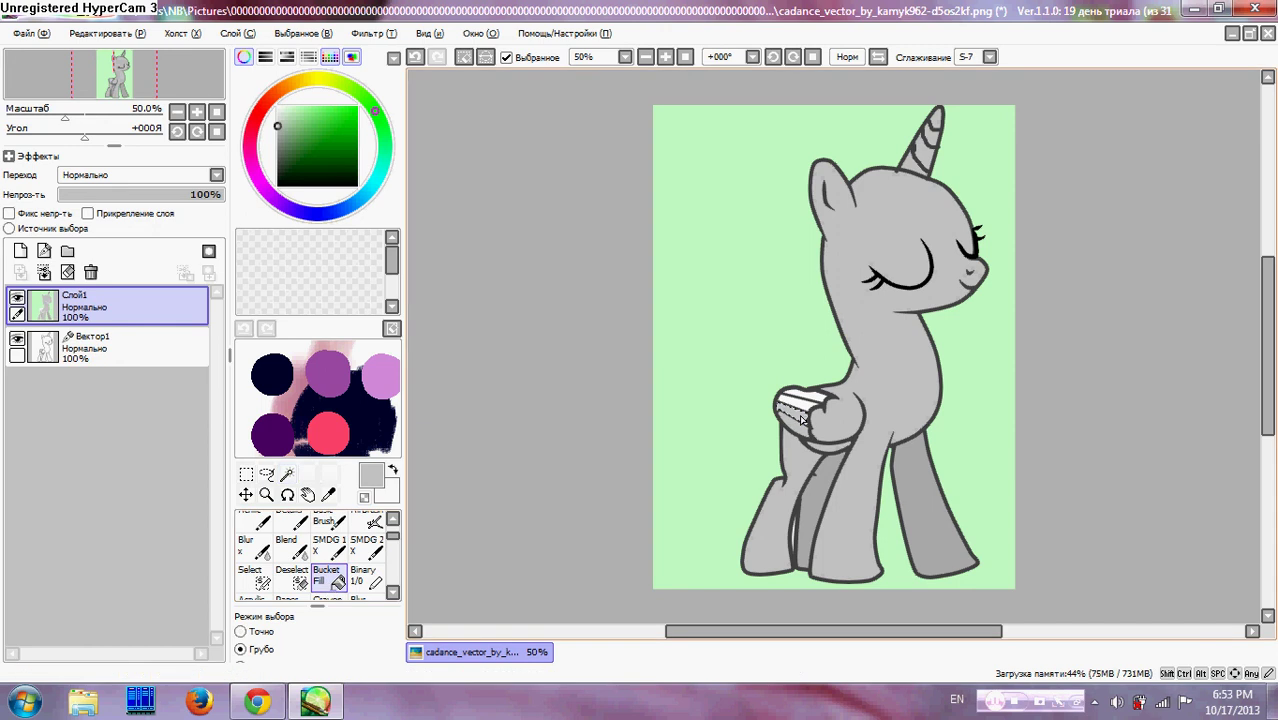
{"action": "left_click", "coordinate": [302, 33]}
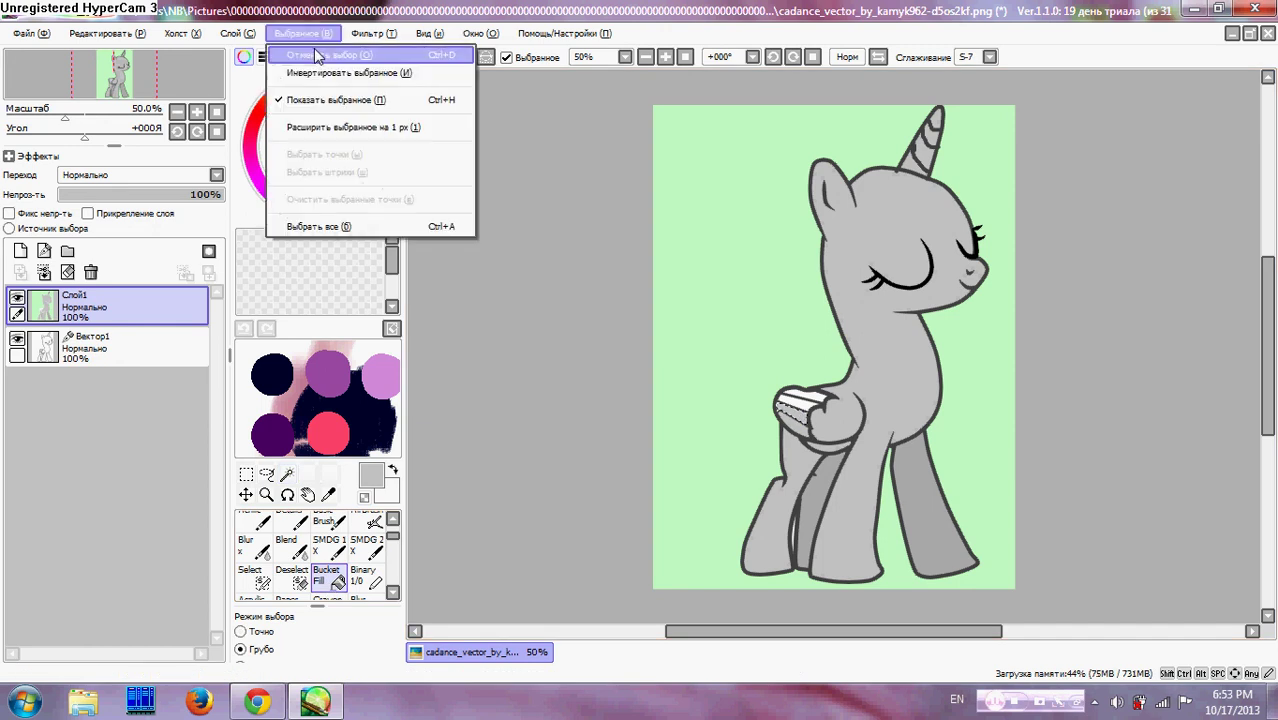
{"action": "left_click", "coordinate": [316, 56]}
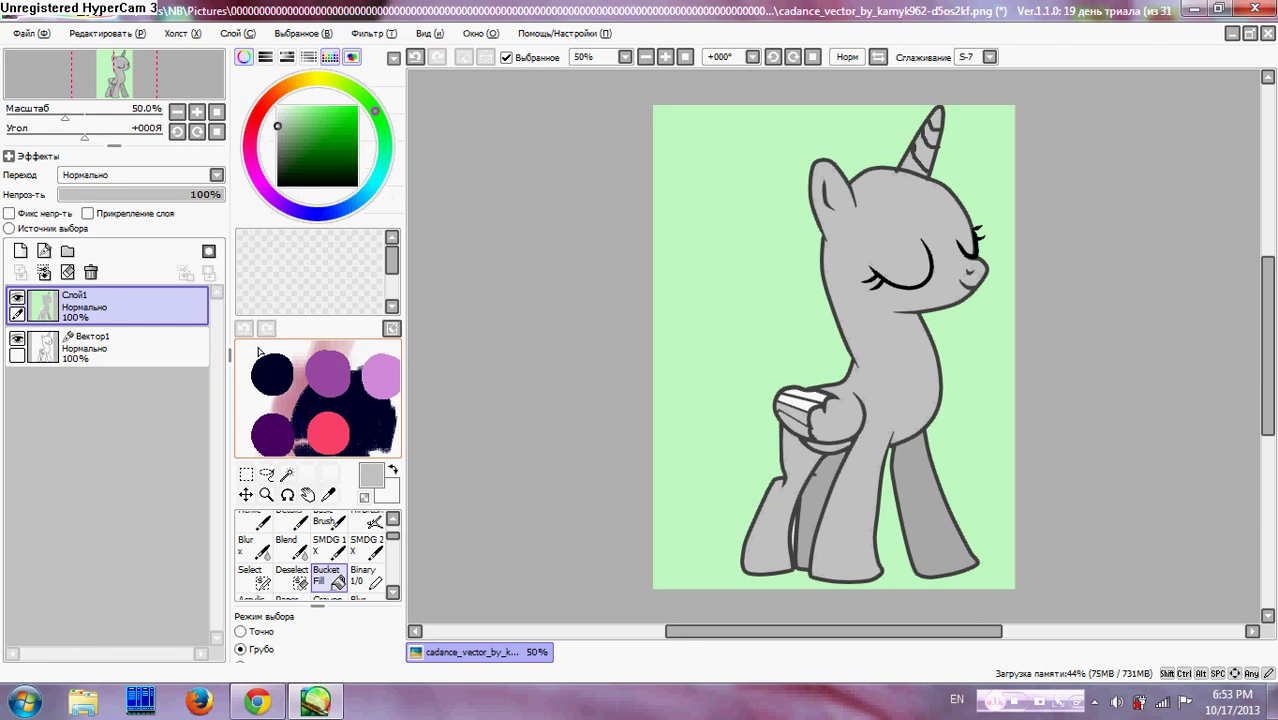
- Select the second-highest wing feather on Вектор1 with the Magic Wand, fill it light grey on Слой1, and deselect
{"action": "left_click", "coordinate": [103, 362]}
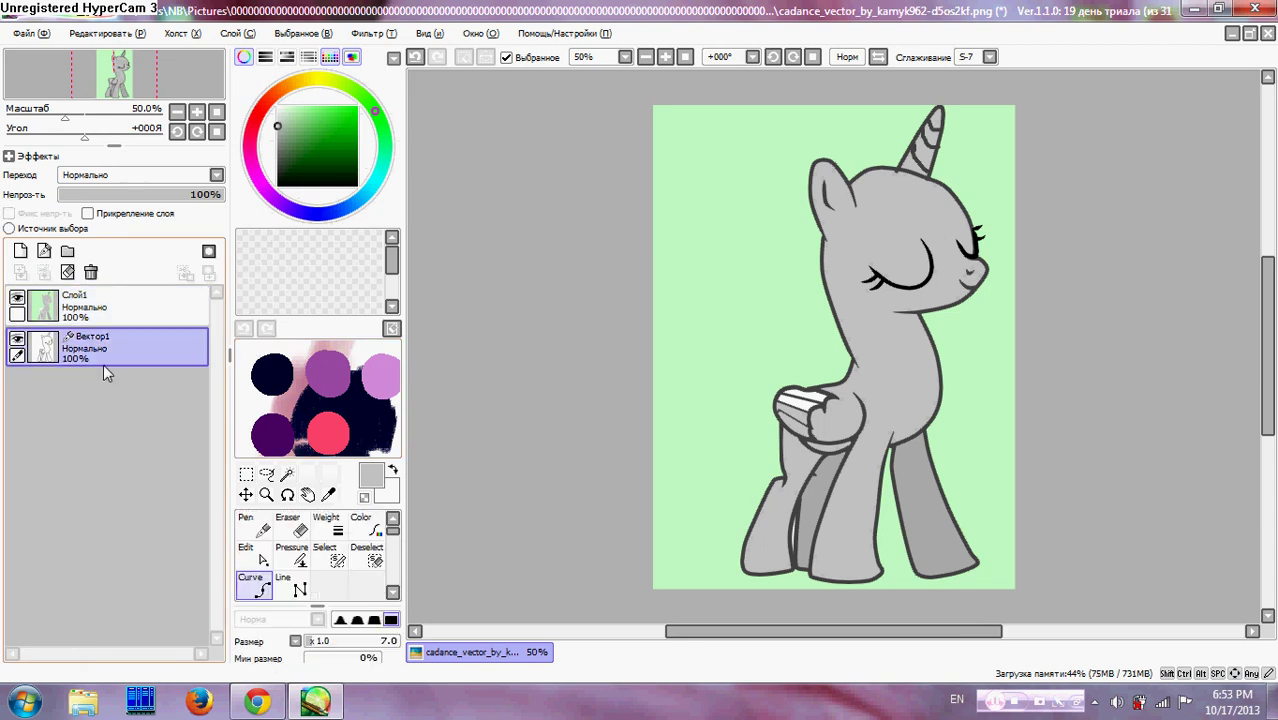
{"action": "left_click", "coordinate": [287, 475]}
{"action": "left_click", "coordinate": [795, 405]}
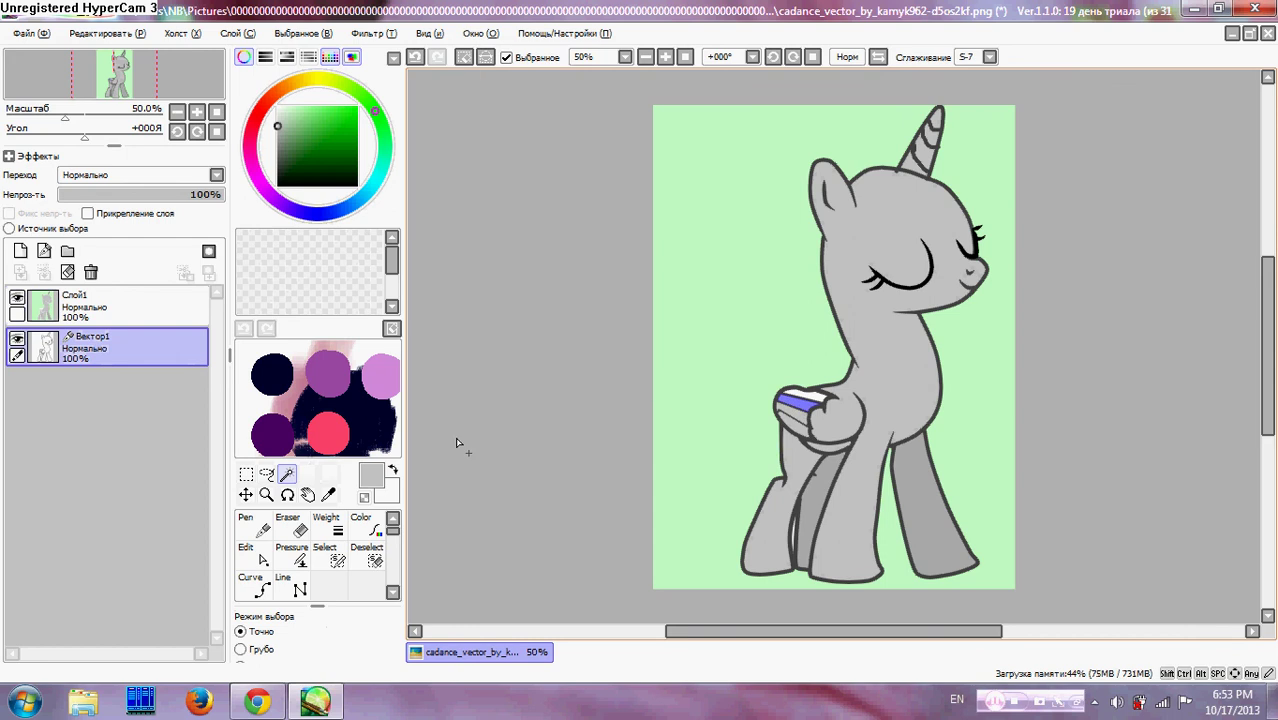
{"action": "left_click", "coordinate": [118, 320]}
{"action": "left_click", "coordinate": [333, 583]}
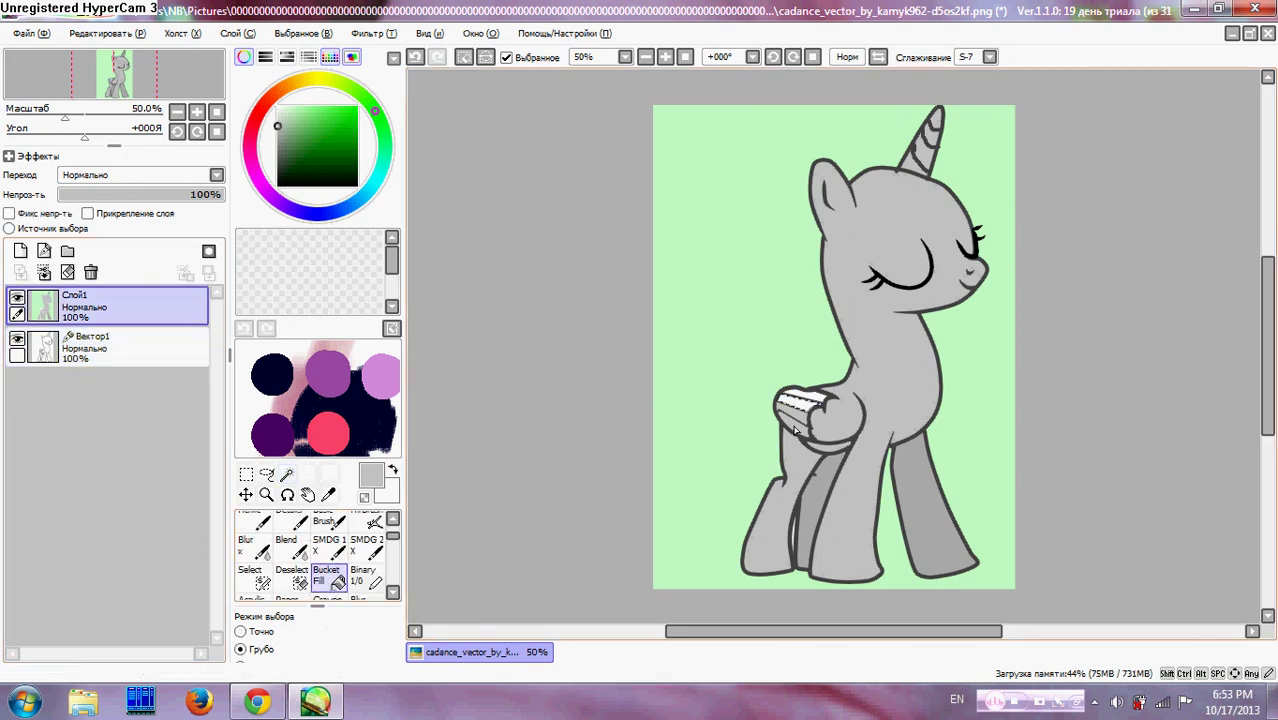
{"action": "left_click", "coordinate": [808, 403]}
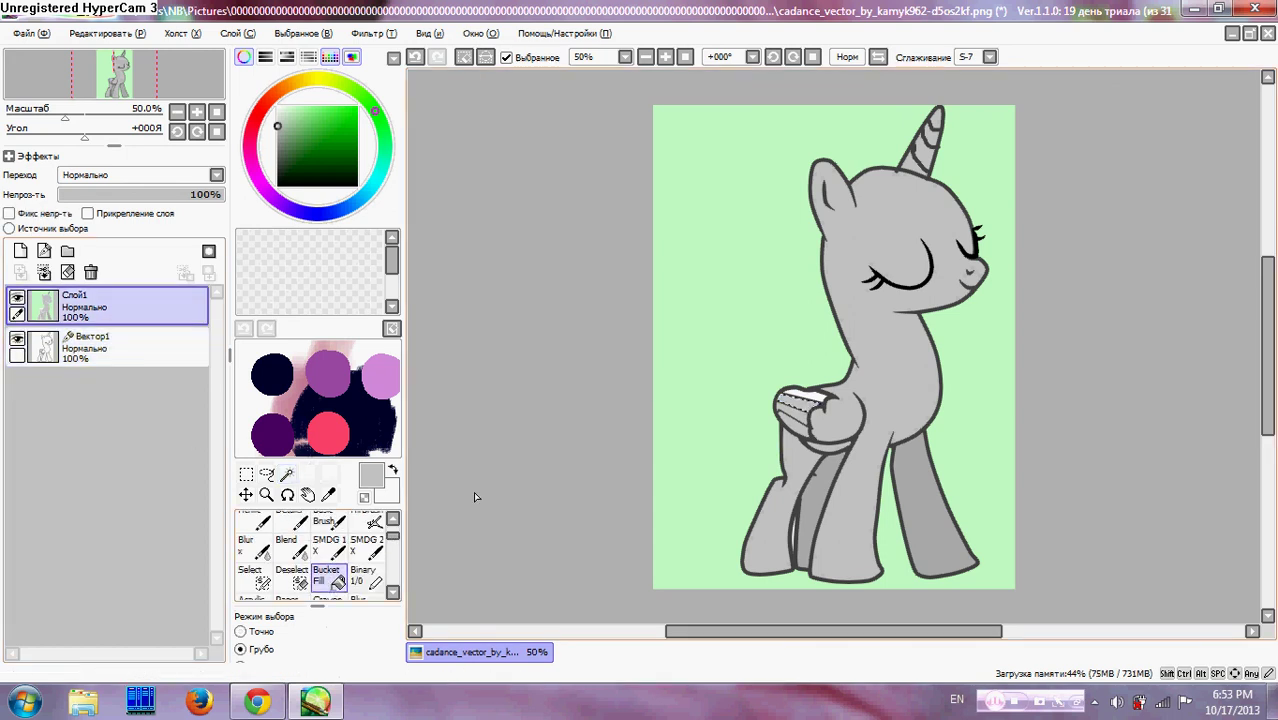
{"action": "left_click", "coordinate": [300, 33]}
{"action": "left_click", "coordinate": [322, 52]}
- Select the topmost wing feather on Вектор1 with the Magic Wand, fill it light grey on Слой1, and deselect
{"action": "left_click", "coordinate": [130, 350]}
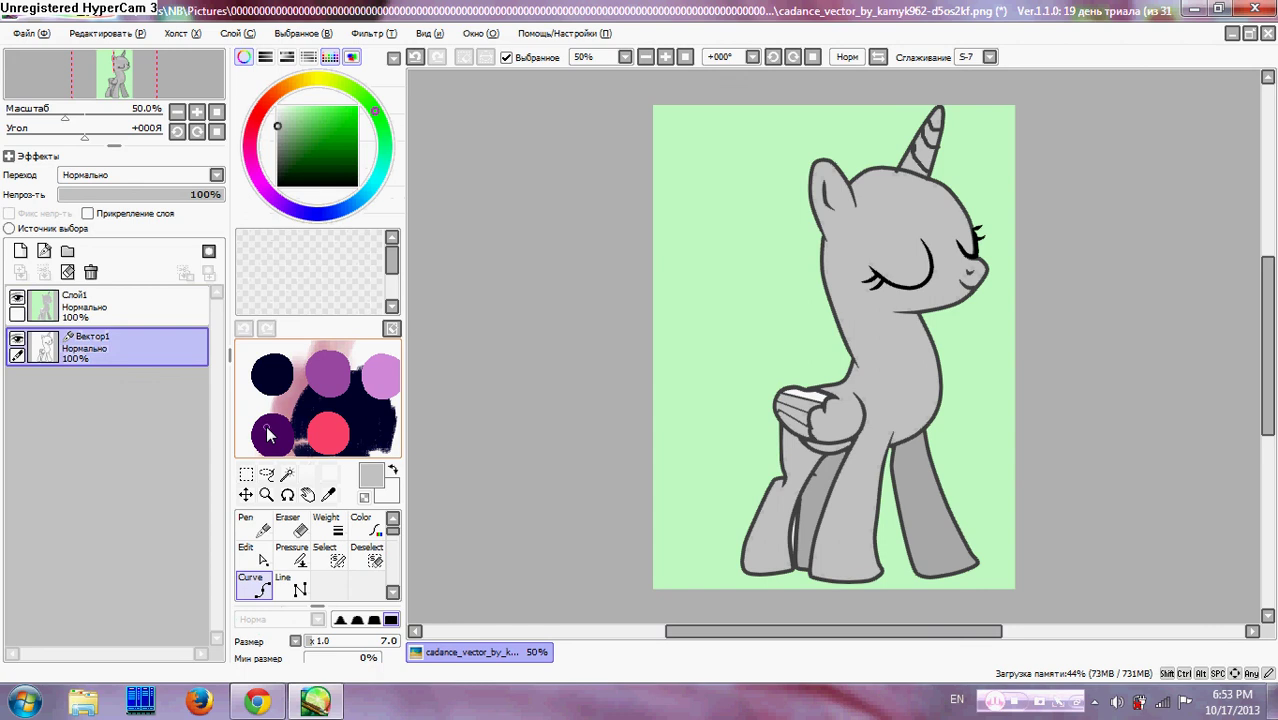
{"action": "left_click", "coordinate": [287, 473]}
{"action": "left_click", "coordinate": [826, 404]}
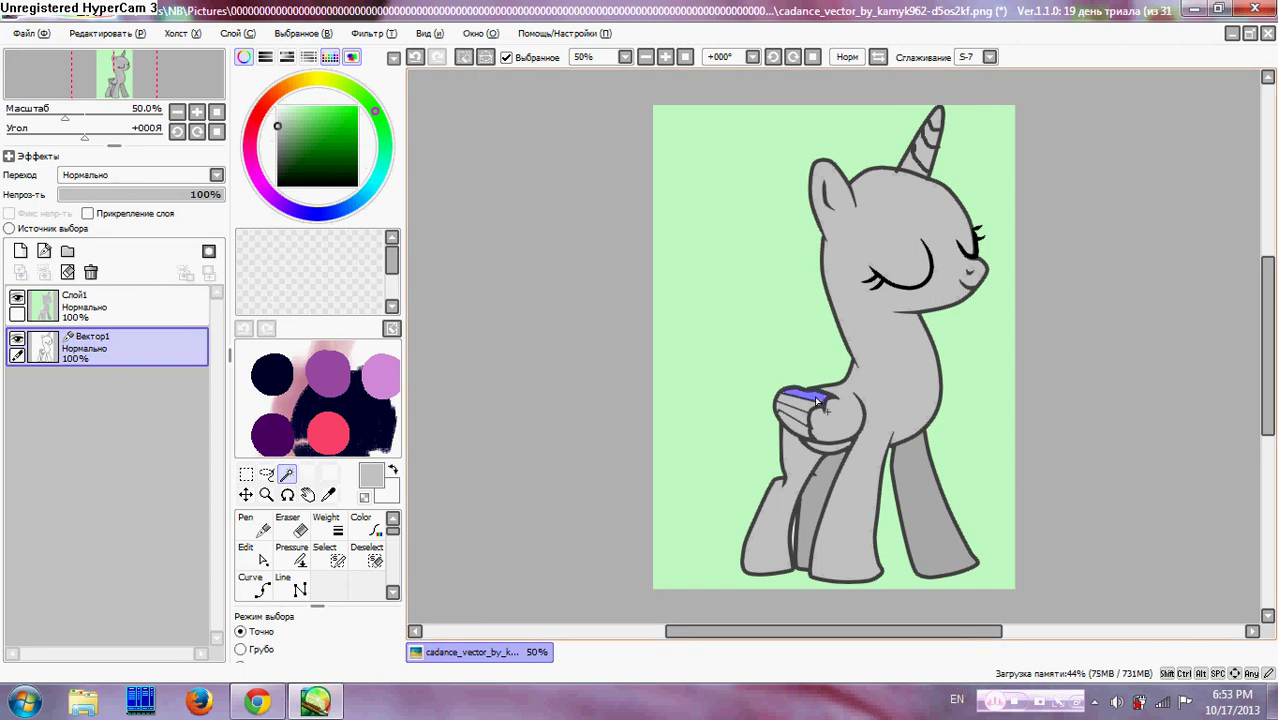
{"action": "left_click", "coordinate": [125, 320]}
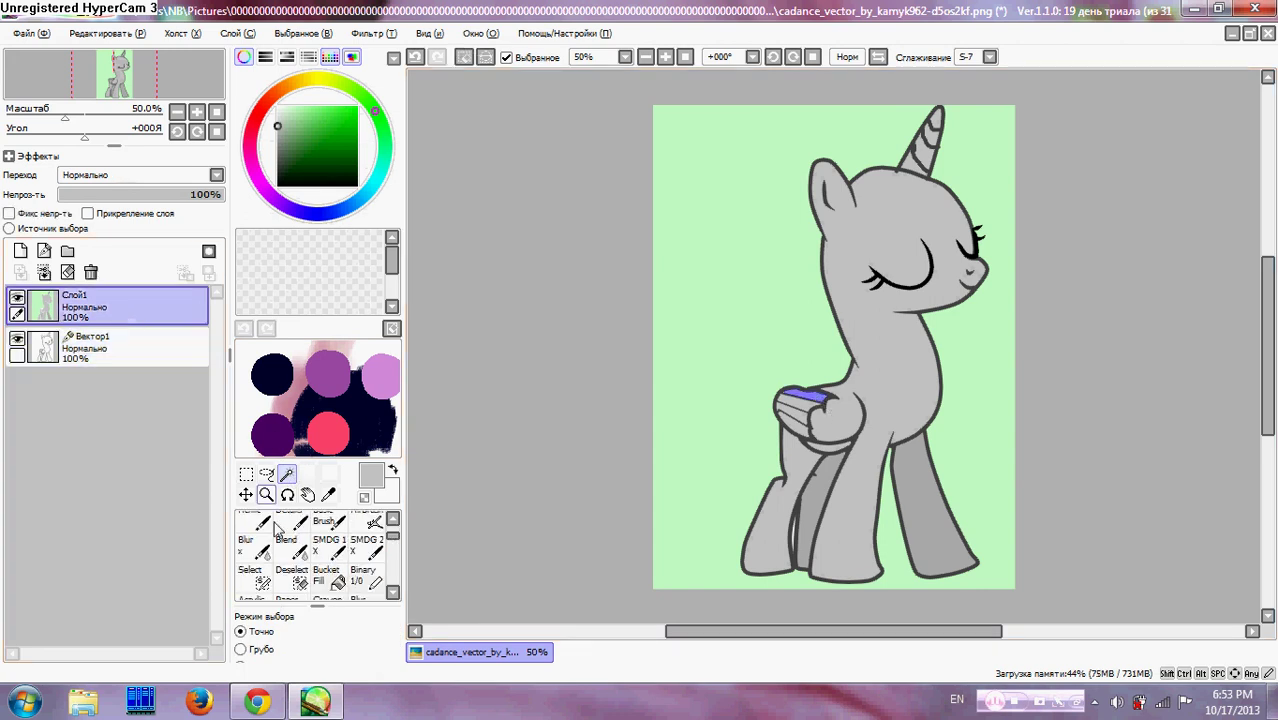
{"action": "left_click", "coordinate": [330, 577]}
{"action": "left_click", "coordinate": [812, 398]}
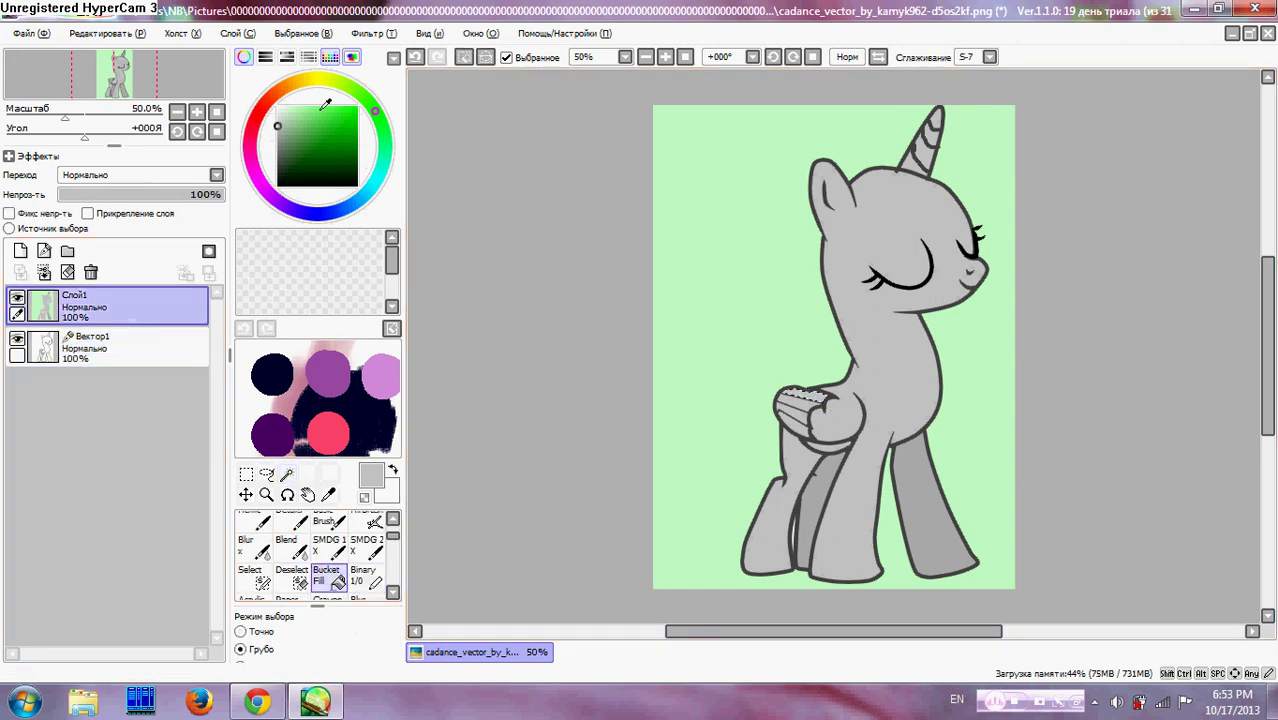
{"action": "left_click", "coordinate": [303, 33]}
{"action": "left_click", "coordinate": [315, 57]}
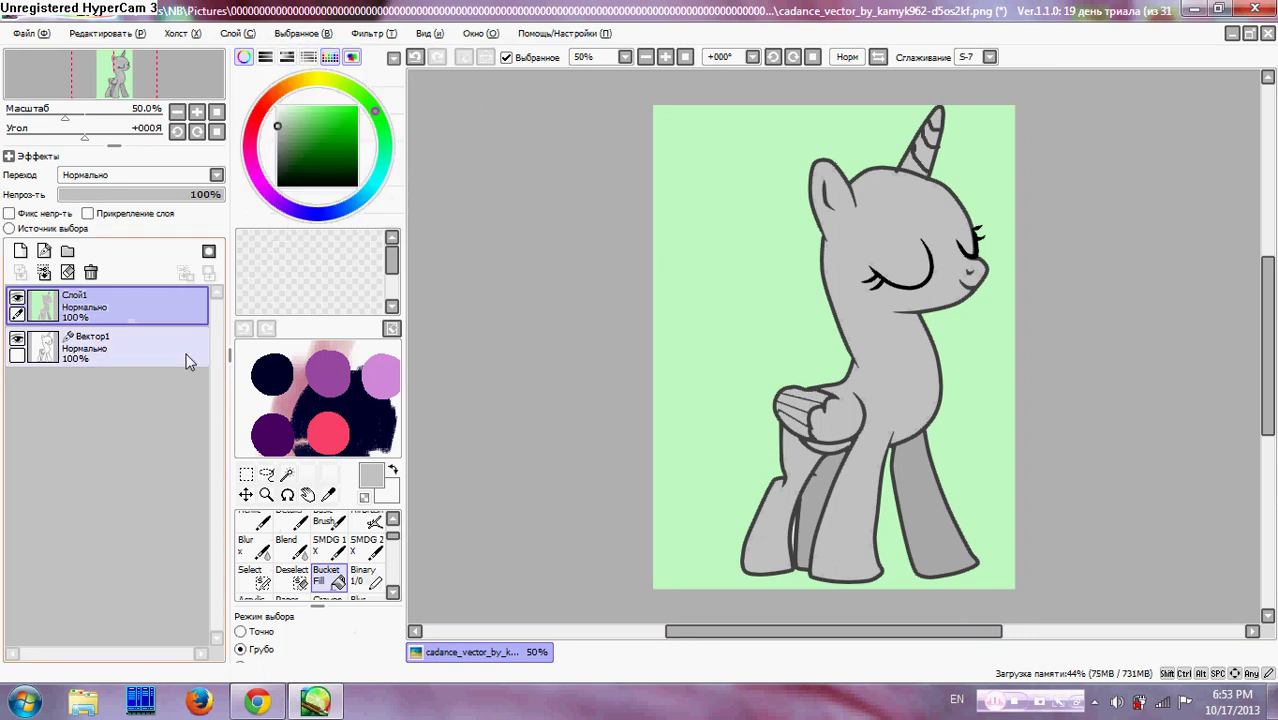
- Move the outer end point of the lowest feather dividing line on Вектор1 outward past the wing edge
{"action": "left_click", "coordinate": [186, 353]}
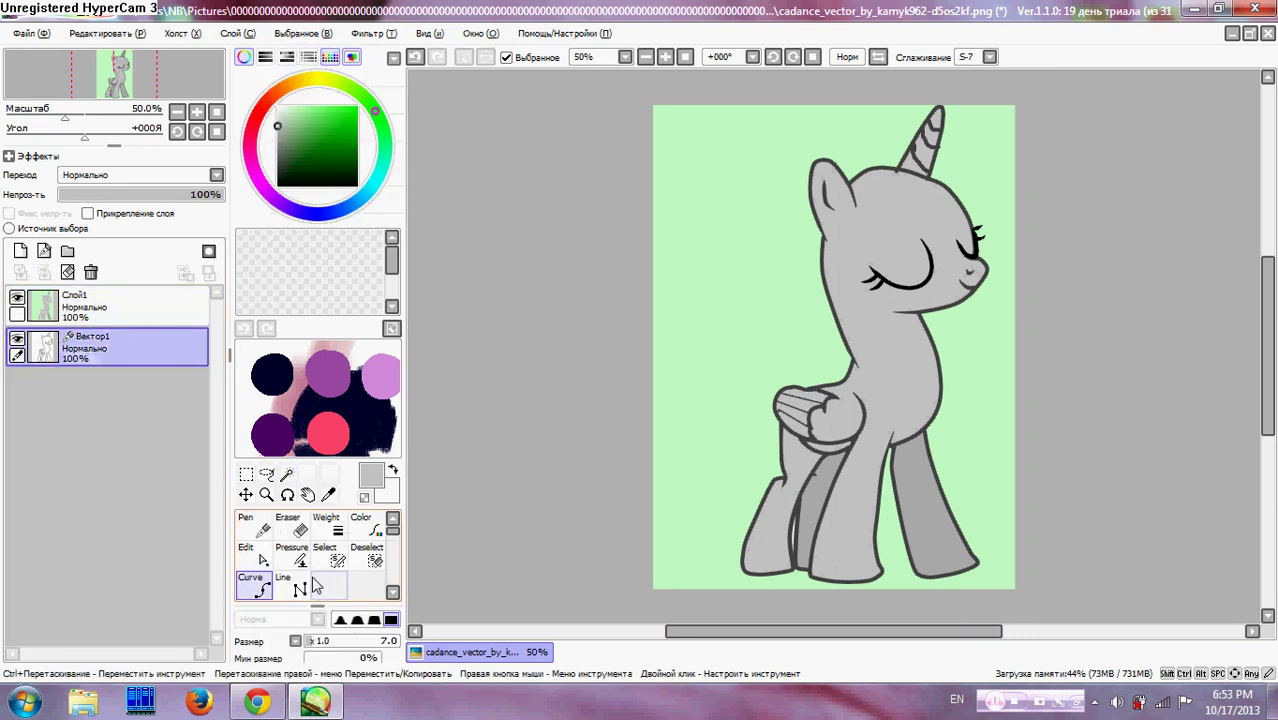
{"action": "left_click", "coordinate": [292, 556]}
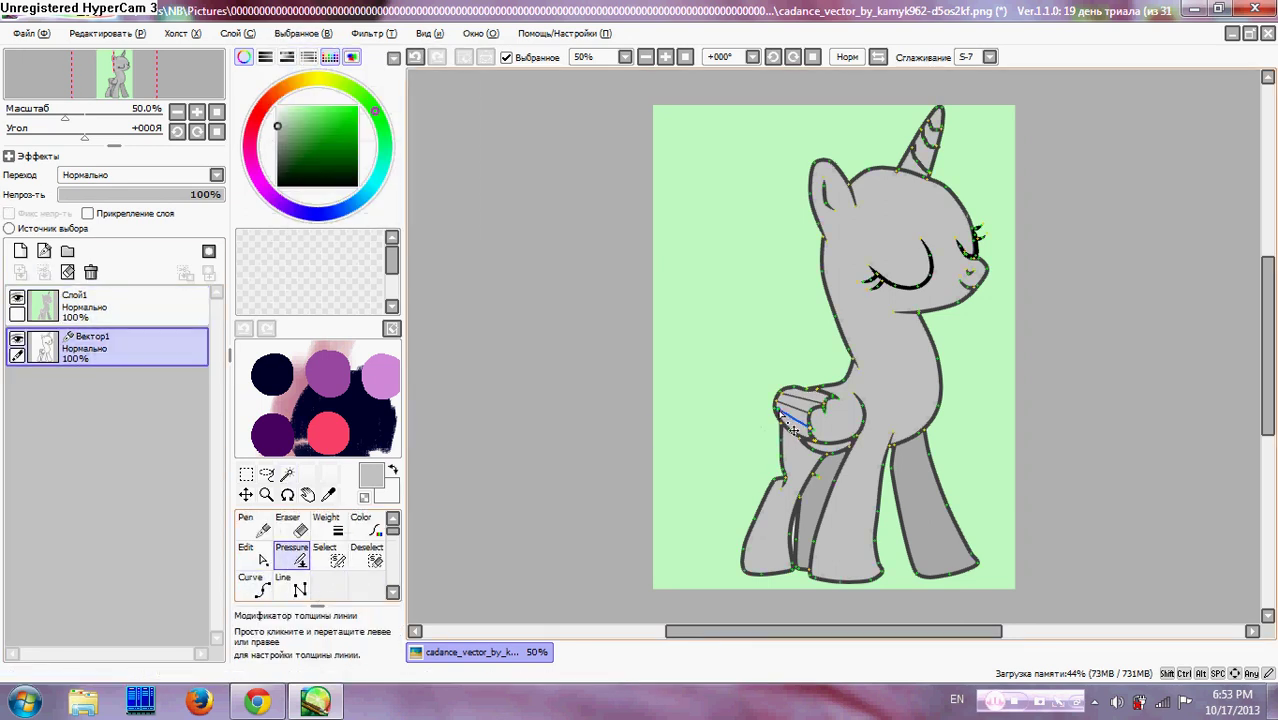
{"action": "left_click", "coordinate": [258, 555]}
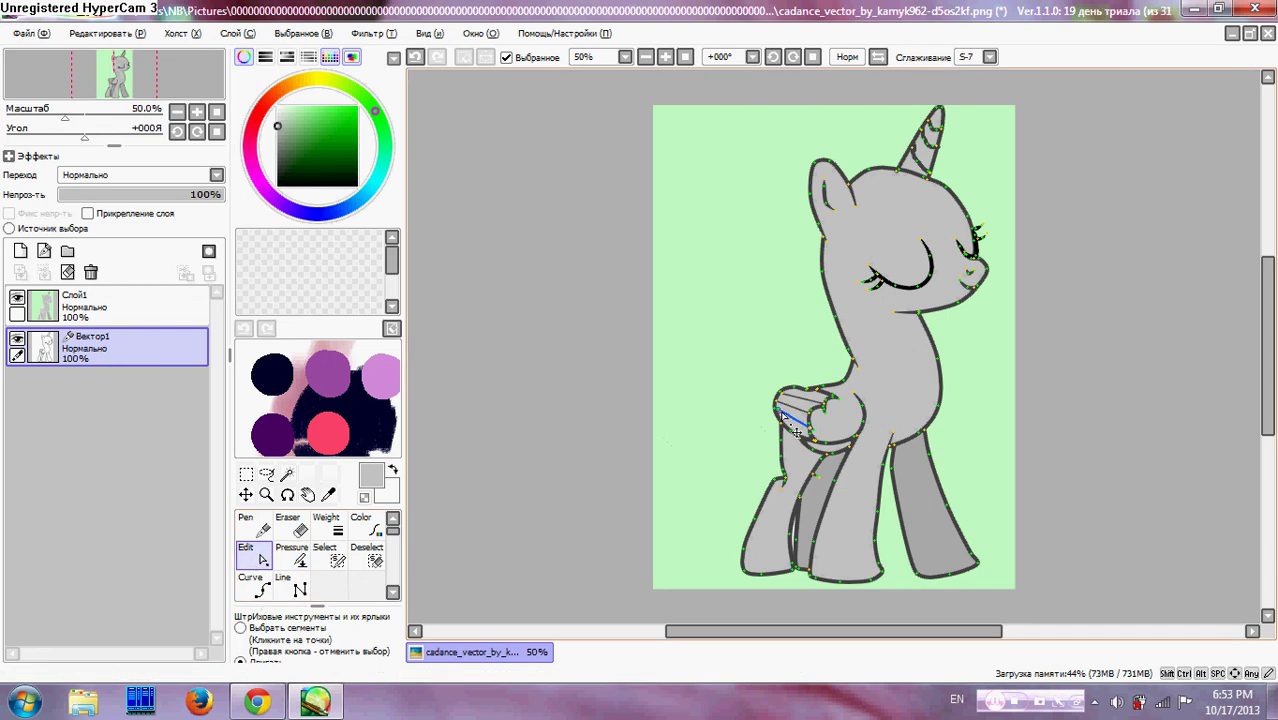
{"action": "left_click_drag", "start_coordinate": [779, 412], "coordinate": [767, 407]}
- Thicken the feather dividing lines on Вектор1 with the Pressure tool, raising the point pressure up to 200%
{"action": "left_click", "coordinate": [292, 555]}
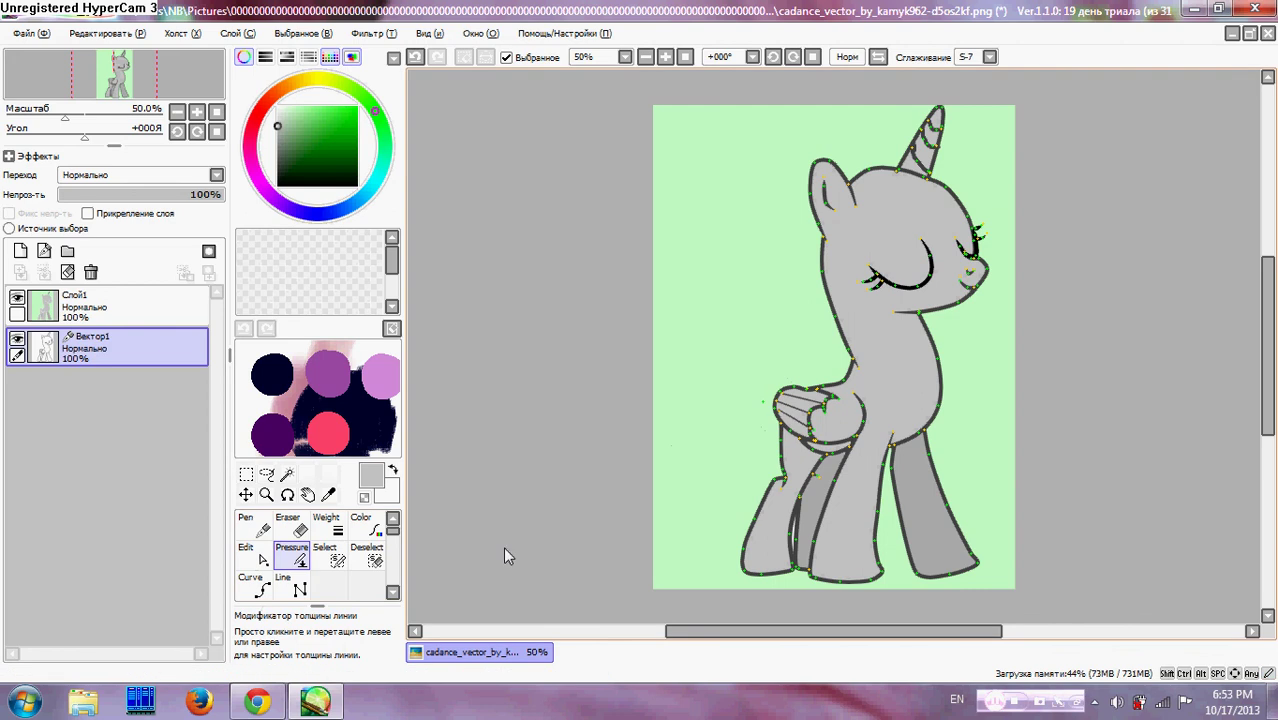
{"action": "left_click_drag", "start_coordinate": [790, 404], "coordinate": [838, 418]}
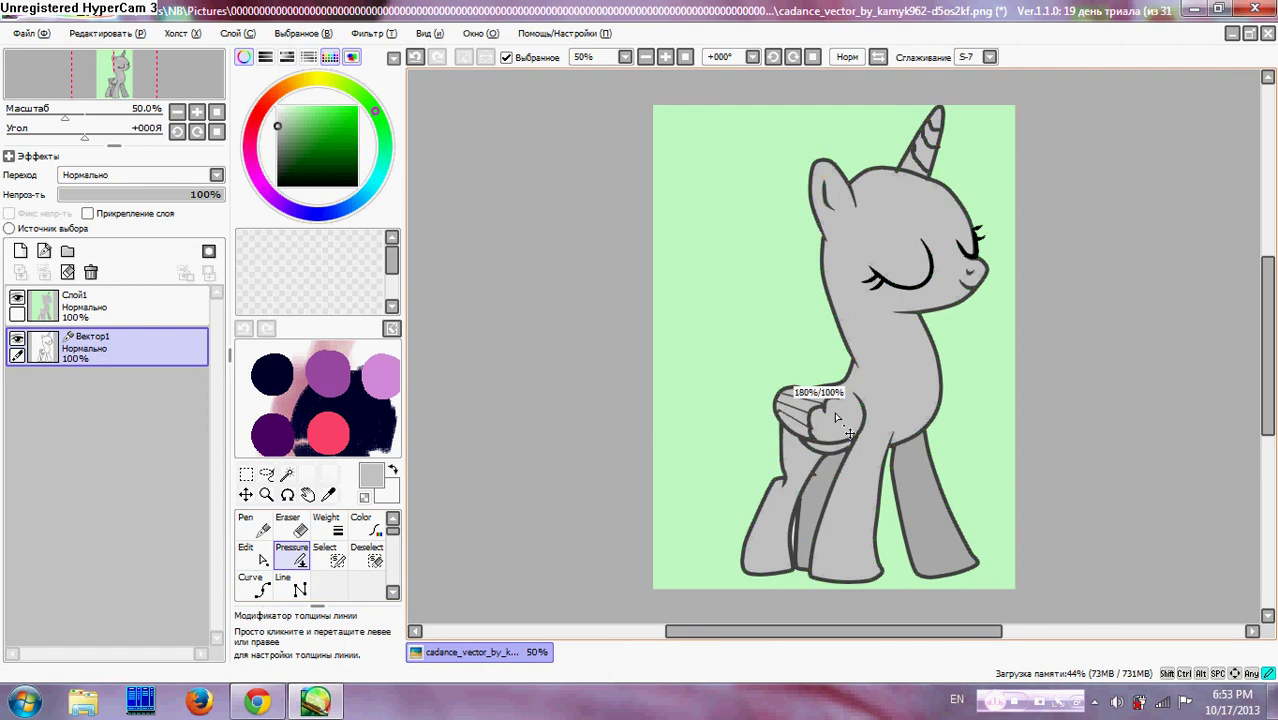
{"action": "left_click_drag", "start_coordinate": [1085, 430], "coordinate": [1085, 430]}
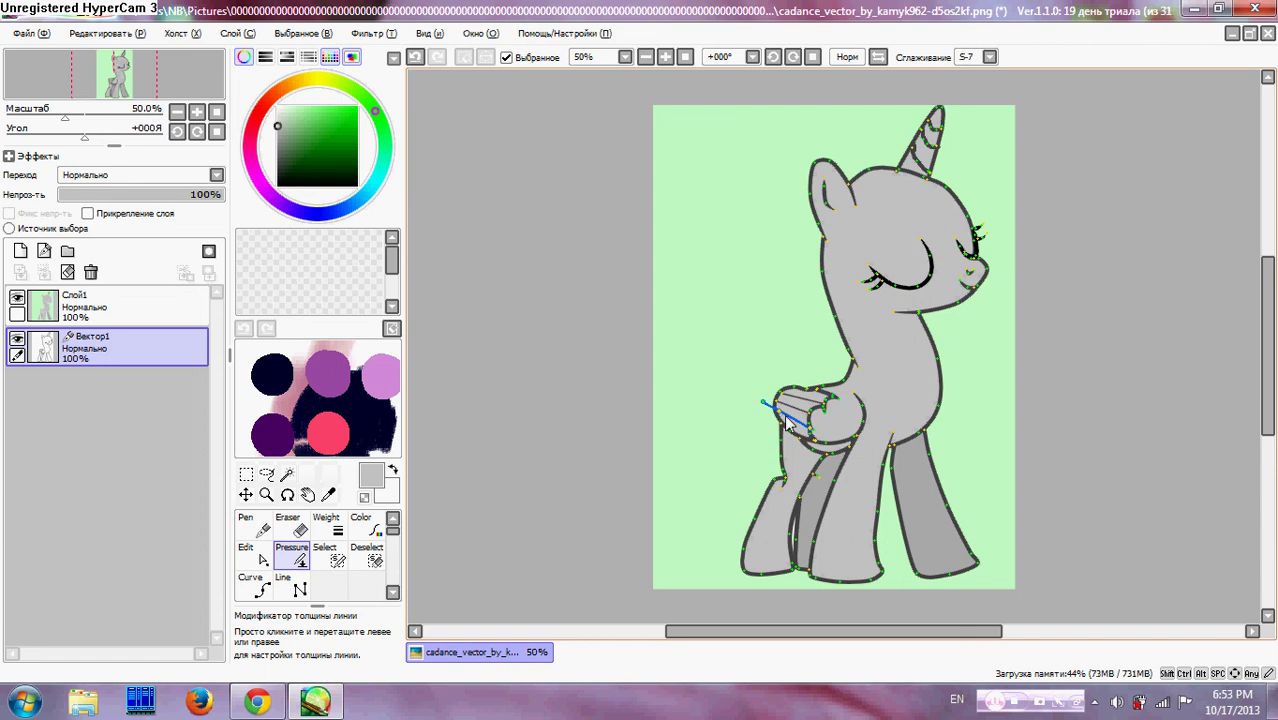
{"action": "left_click_drag", "start_coordinate": [810, 430], "coordinate": [985, 398]}
{"action": "left_click_drag", "start_coordinate": [1206, 500], "coordinate": [813, 420]}
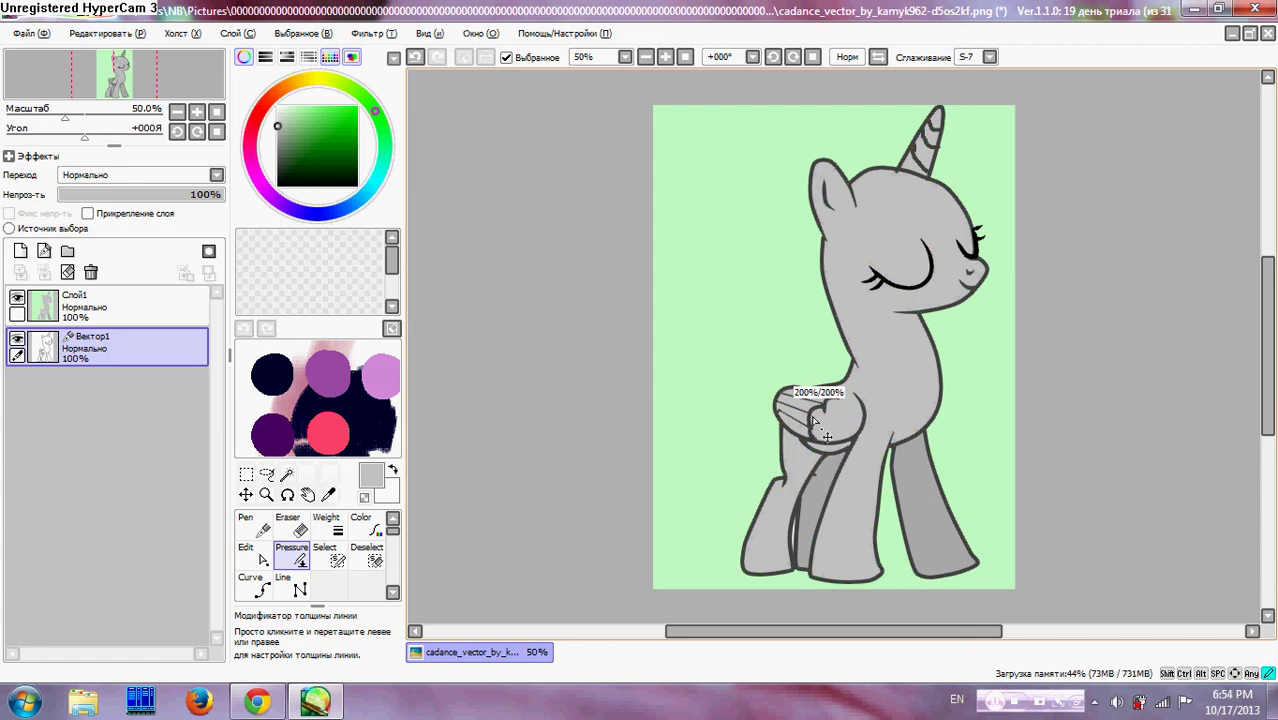
{"action": "left_click_drag", "start_coordinate": [1160, 420], "coordinate": [1150, 420]}
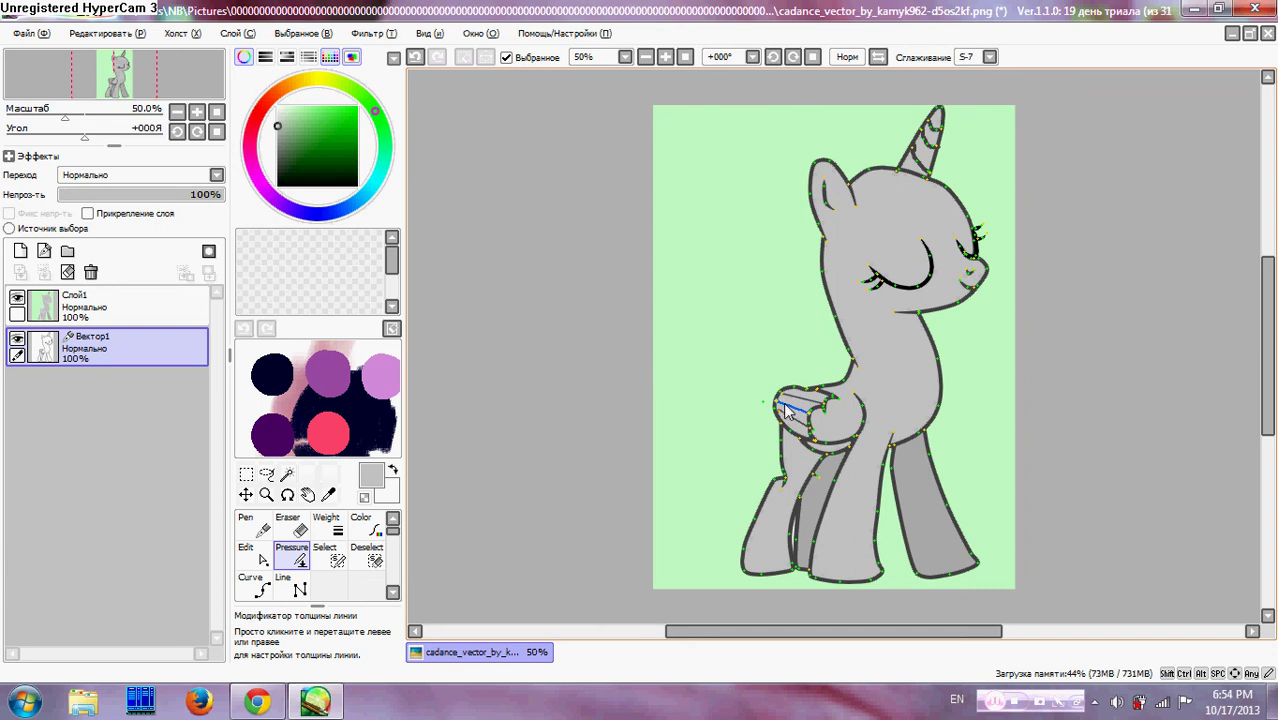
{"action": "left_click_drag", "start_coordinate": [812, 419], "coordinate": [947, 442]}
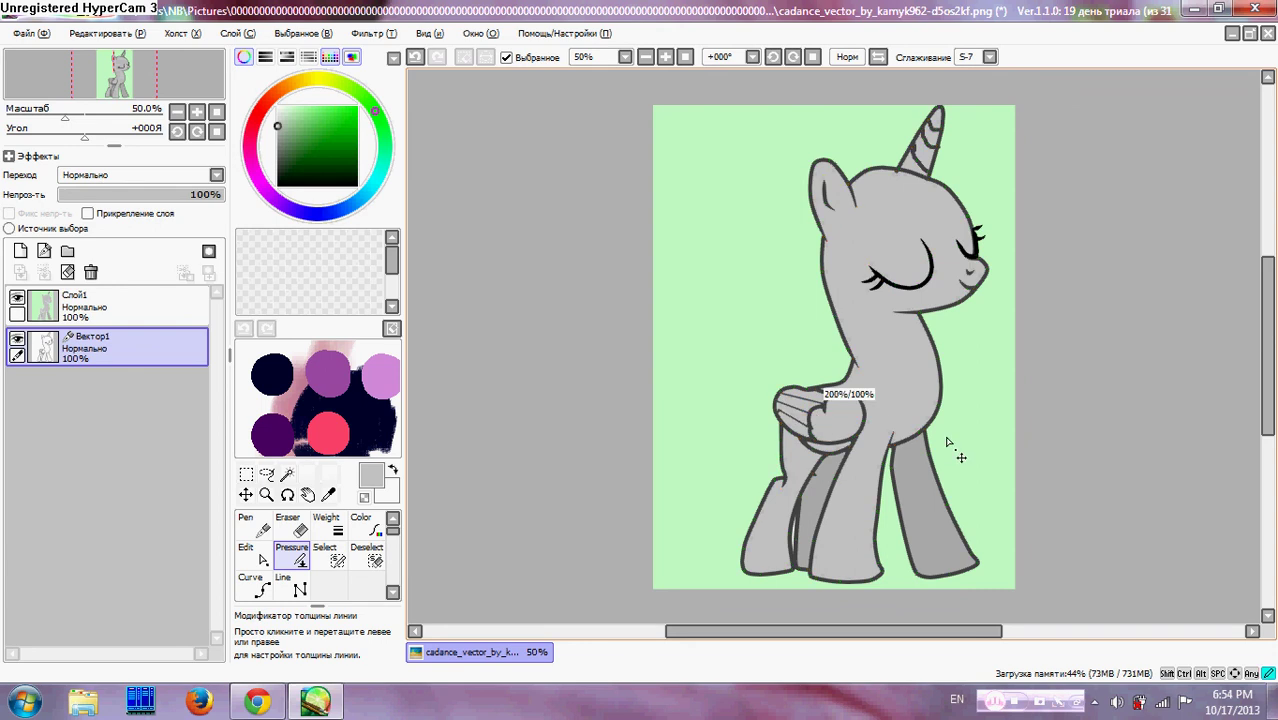
{"action": "left_click_drag", "start_coordinate": [1258, 582], "coordinate": [1256, 582]}
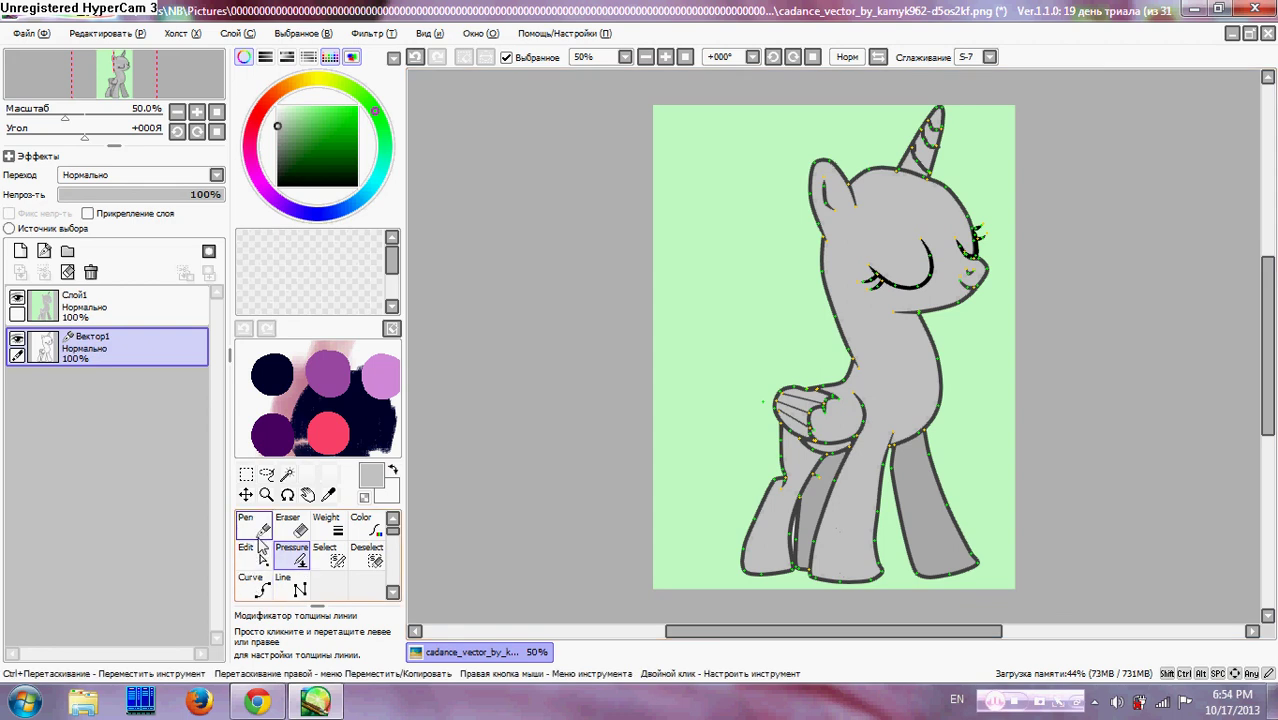
- Sign the drawing in black near the canvas's lower-left corner on Слой1 using the Binary brush at size 5
{"action": "left_click", "coordinate": [259, 536]}
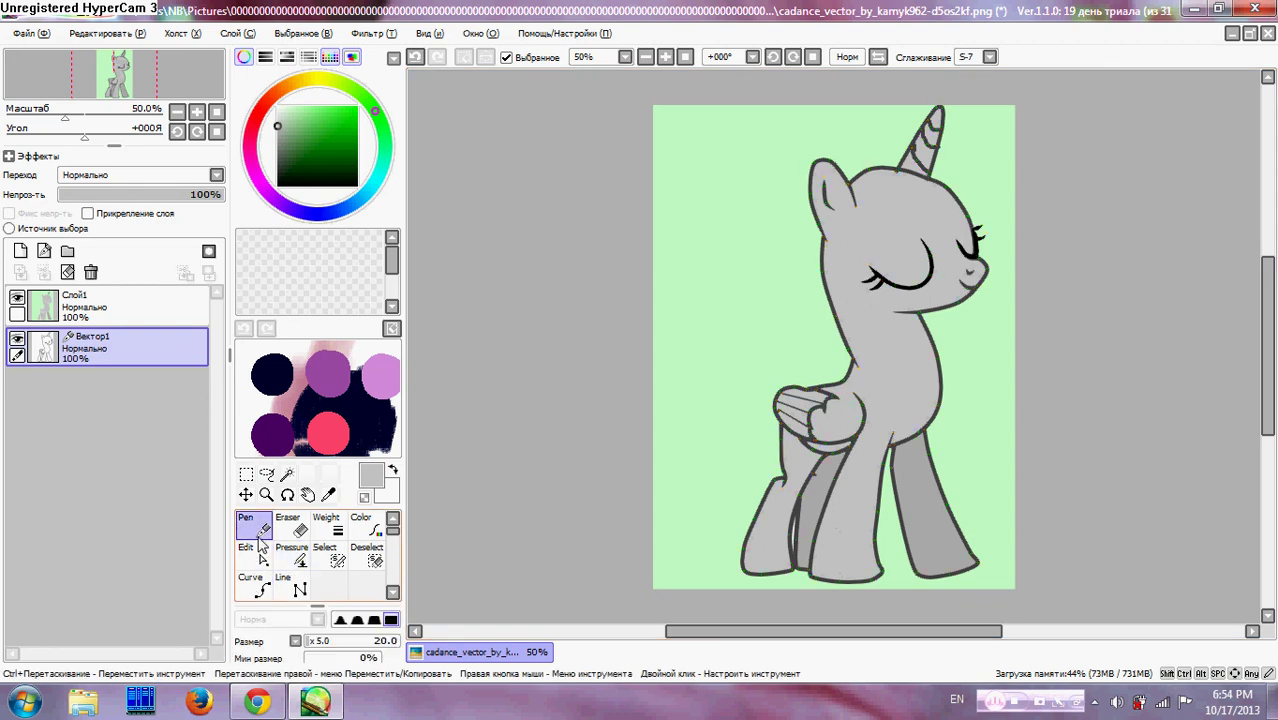
{"action": "left_click", "coordinate": [141, 311]}
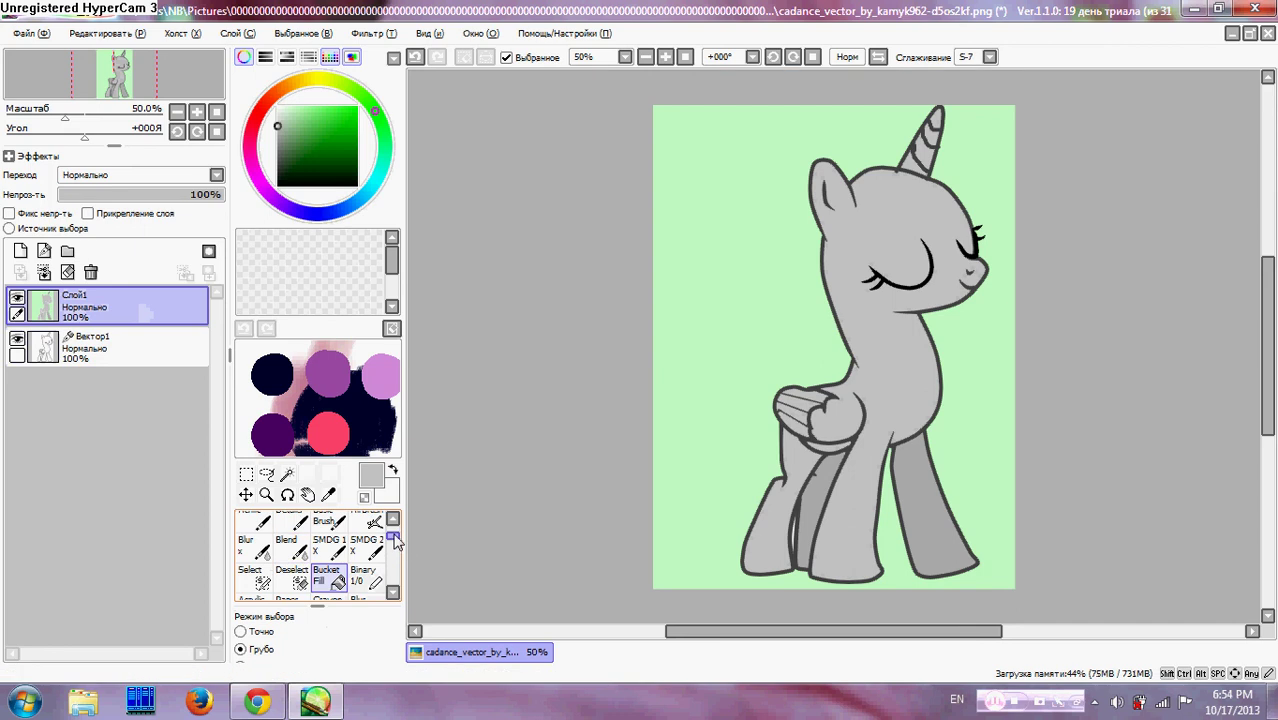
{"action": "left_click", "coordinate": [363, 575]}
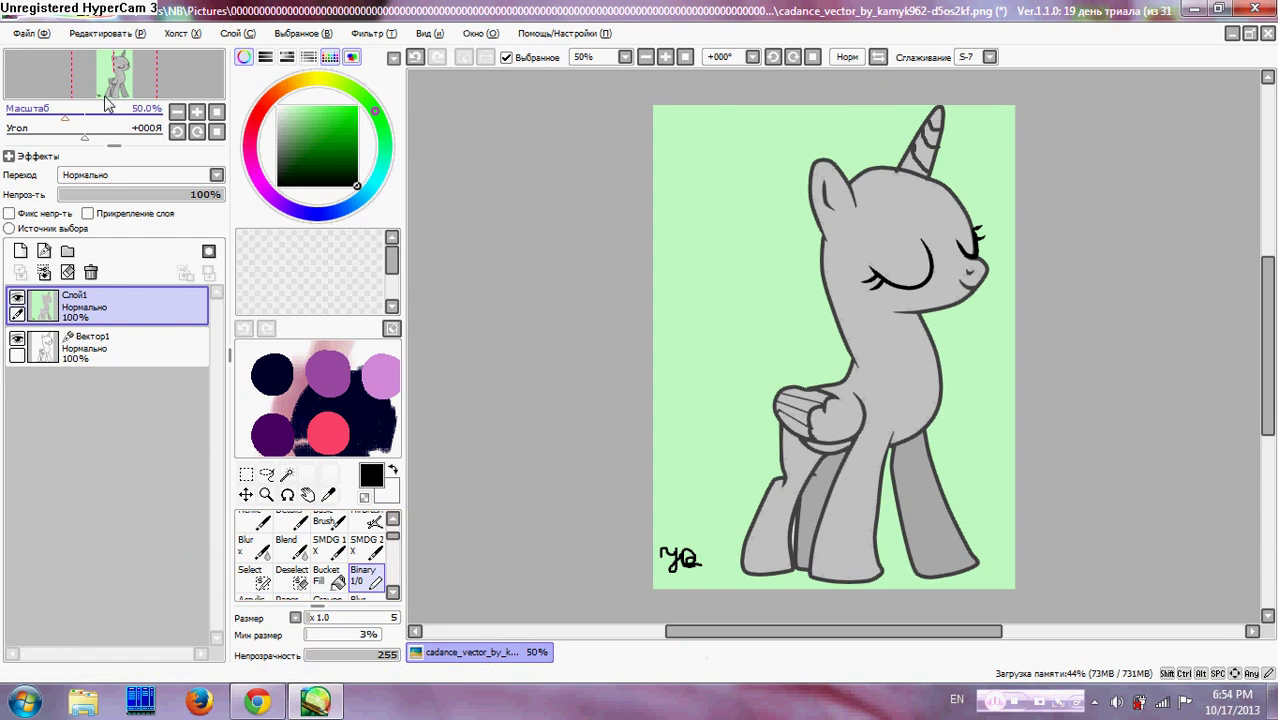
{"action": "left_click", "coordinate": [33, 36]}
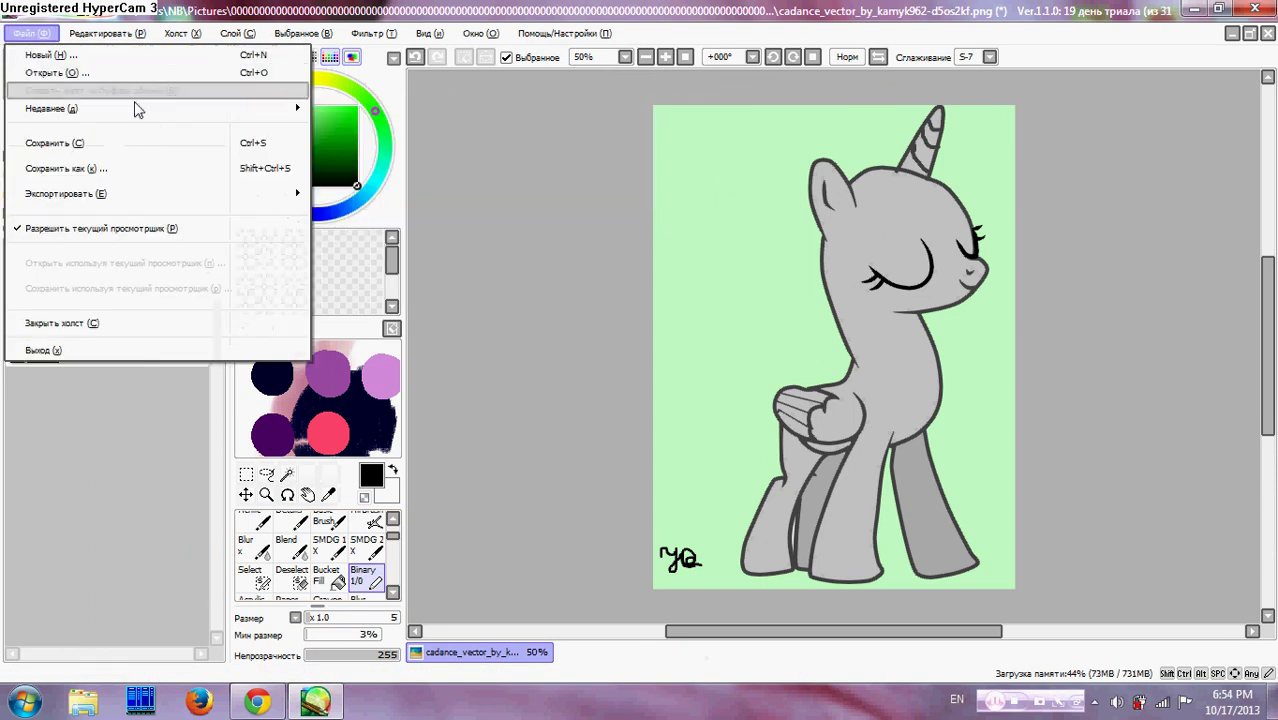
{"action": "left_click", "coordinate": [143, 173]}
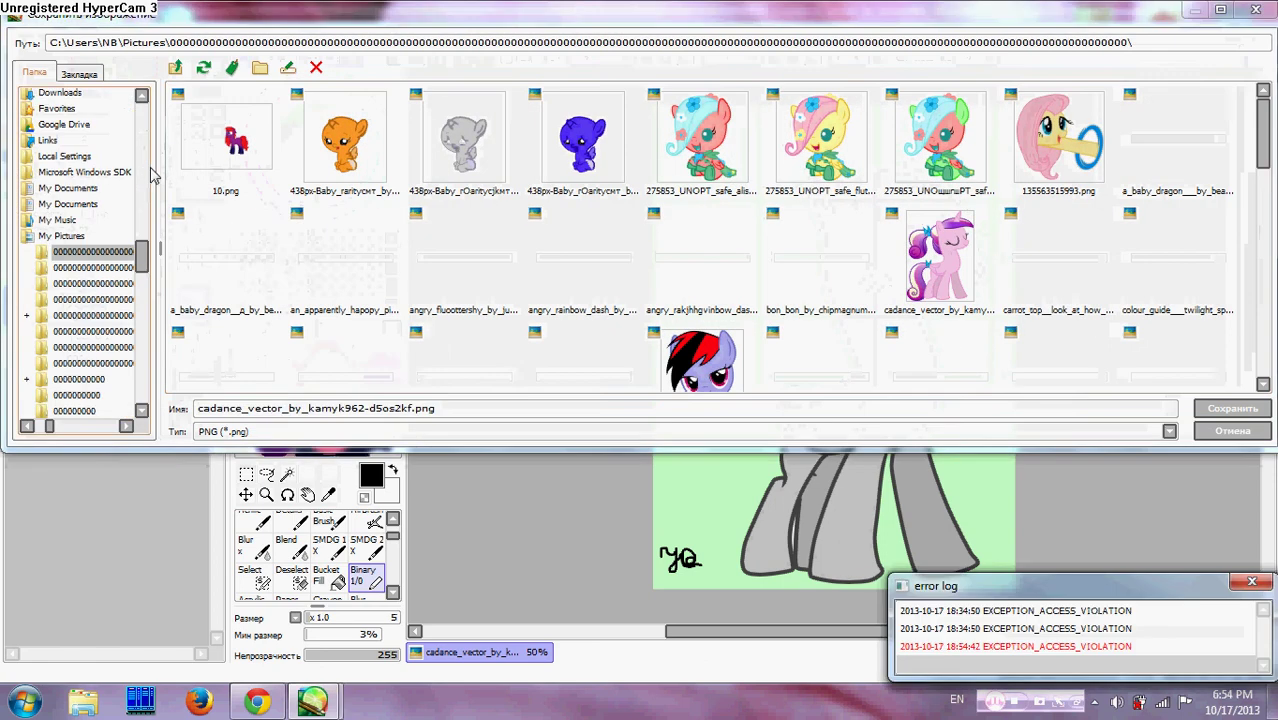
{"action": "left_click", "coordinate": [590, 408]}
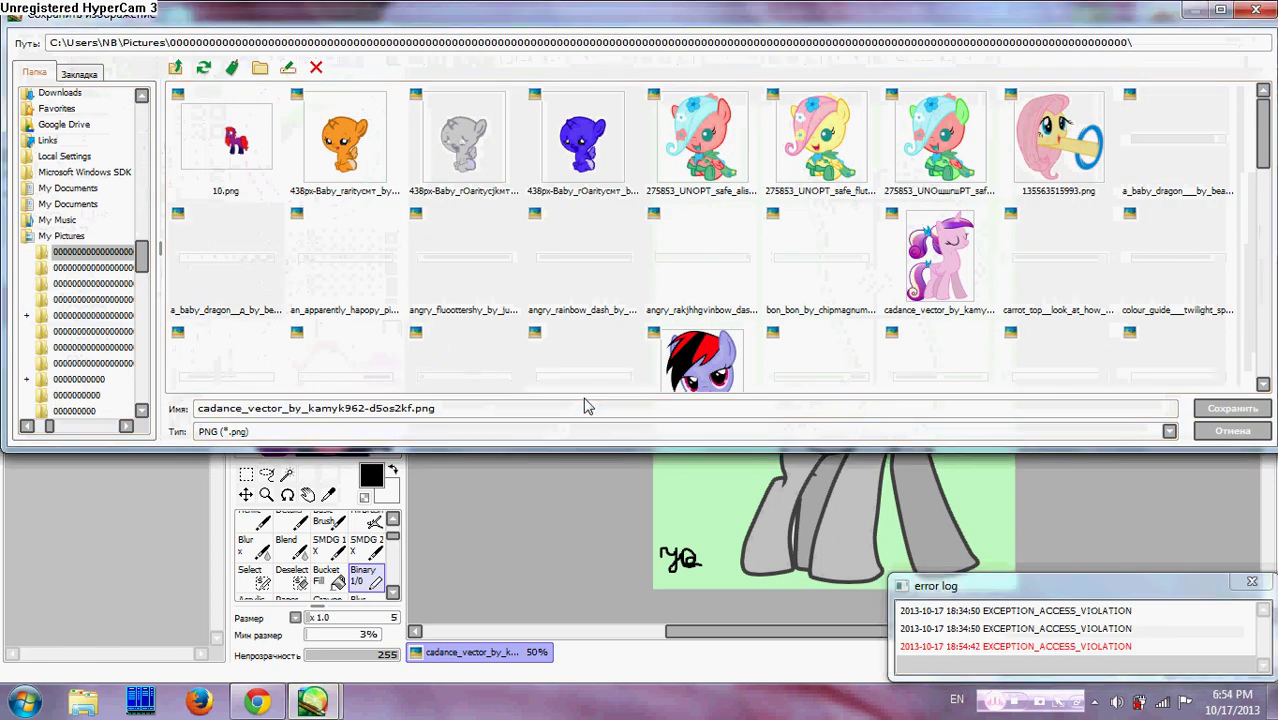
{"action": "key", "text": "ctrl+a"}
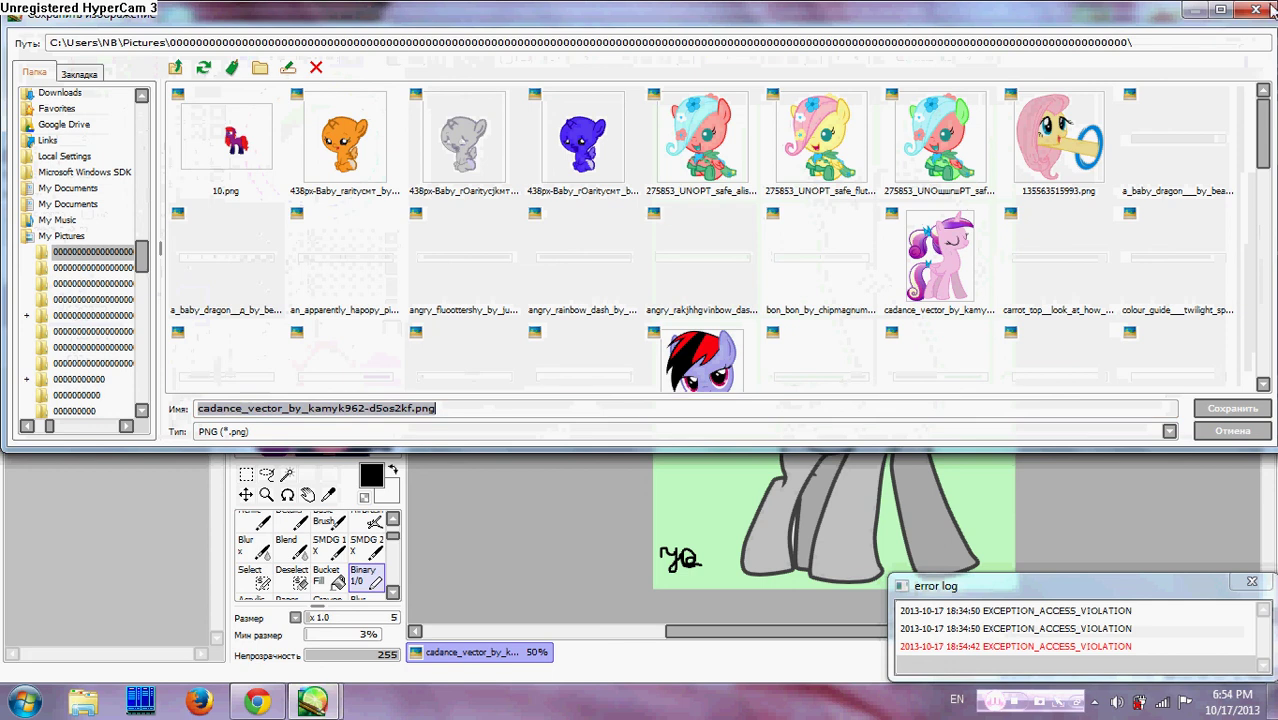
{"action": "left_click", "coordinate": [1271, 9]}
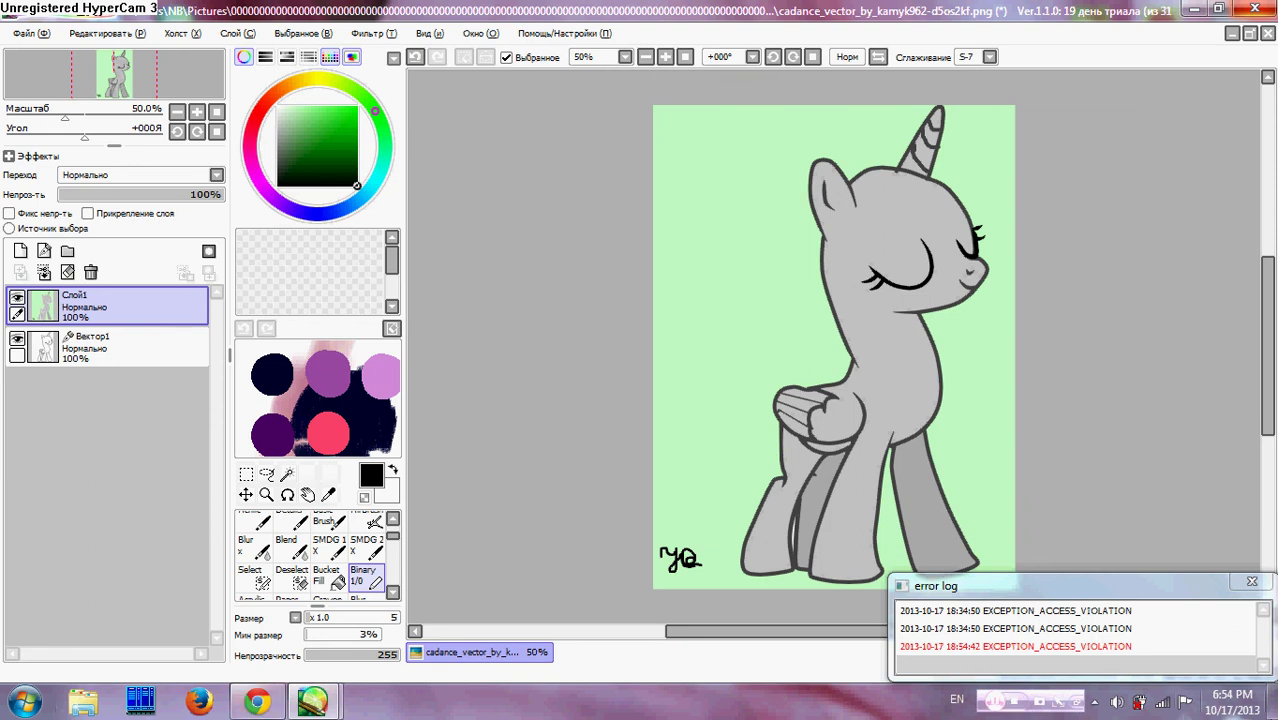
- Show the desktop and open the HyperCam 3 window
{"action": "left_click", "coordinate": [1271, 700]}
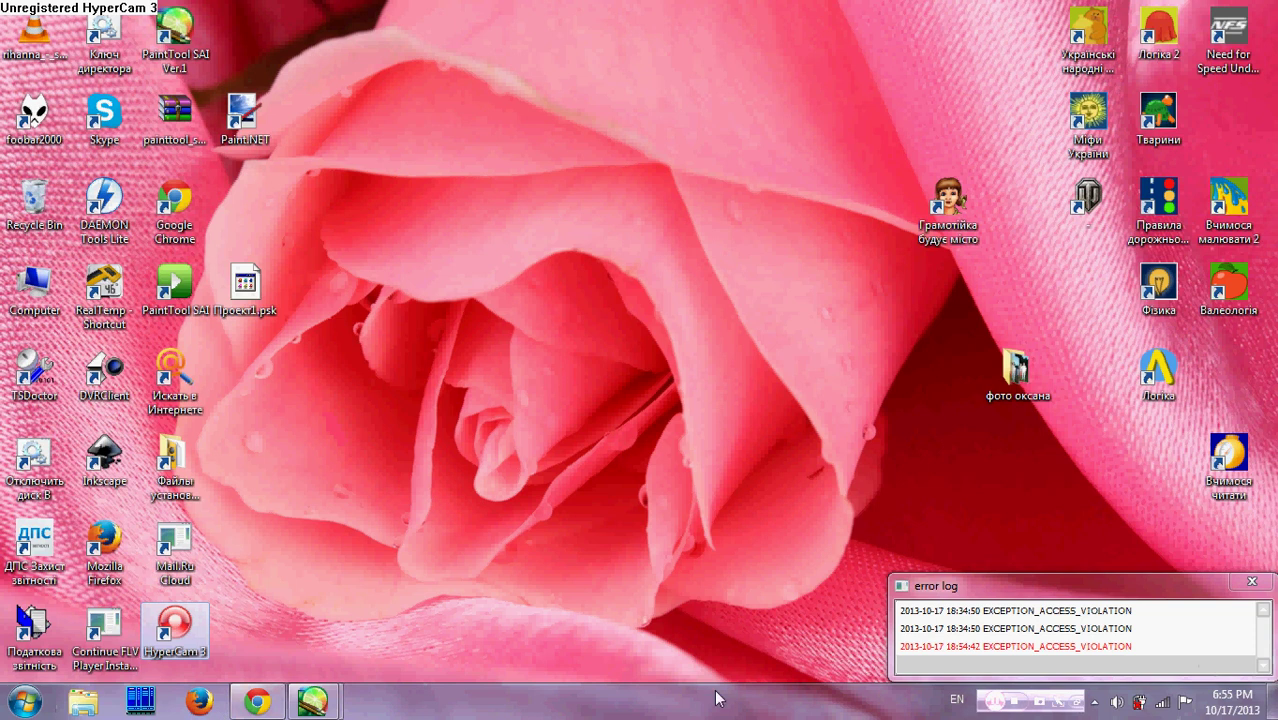
{"action": "double_click", "coordinate": [196, 640]}
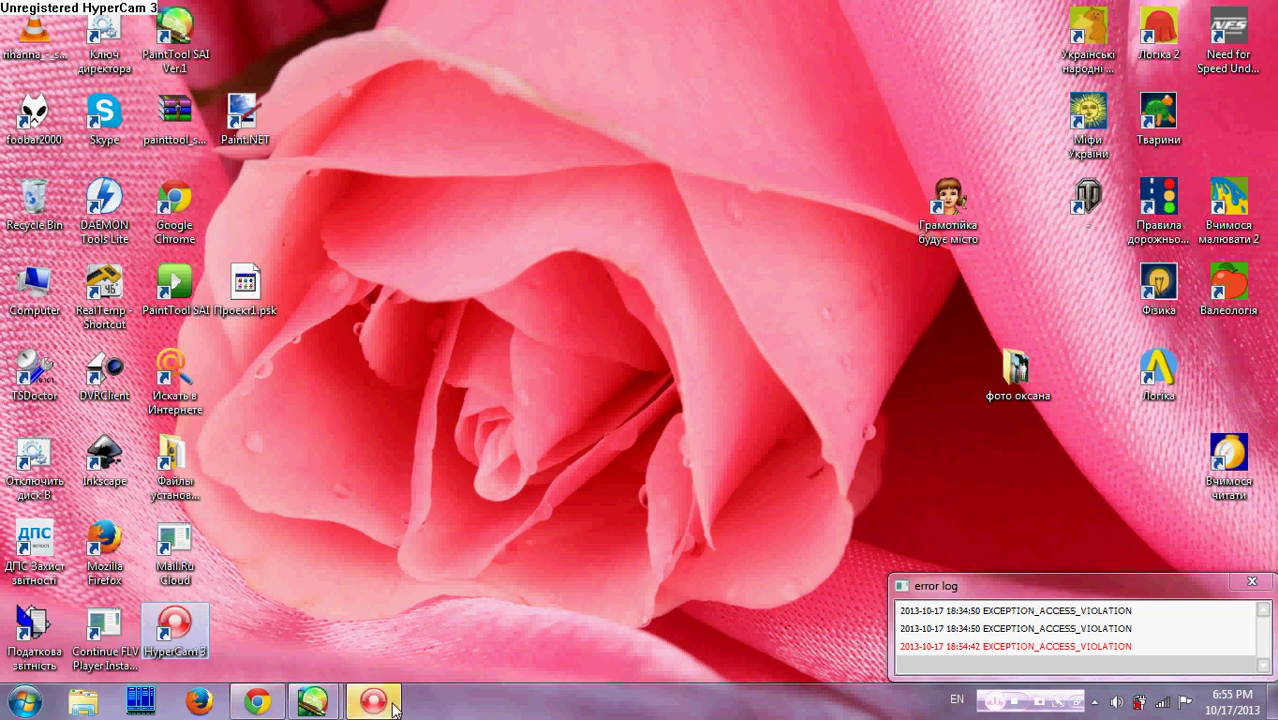
{"action": "mouse_move", "coordinate": [395, 708]}
{"action": "left_click", "coordinate": [400, 620]}
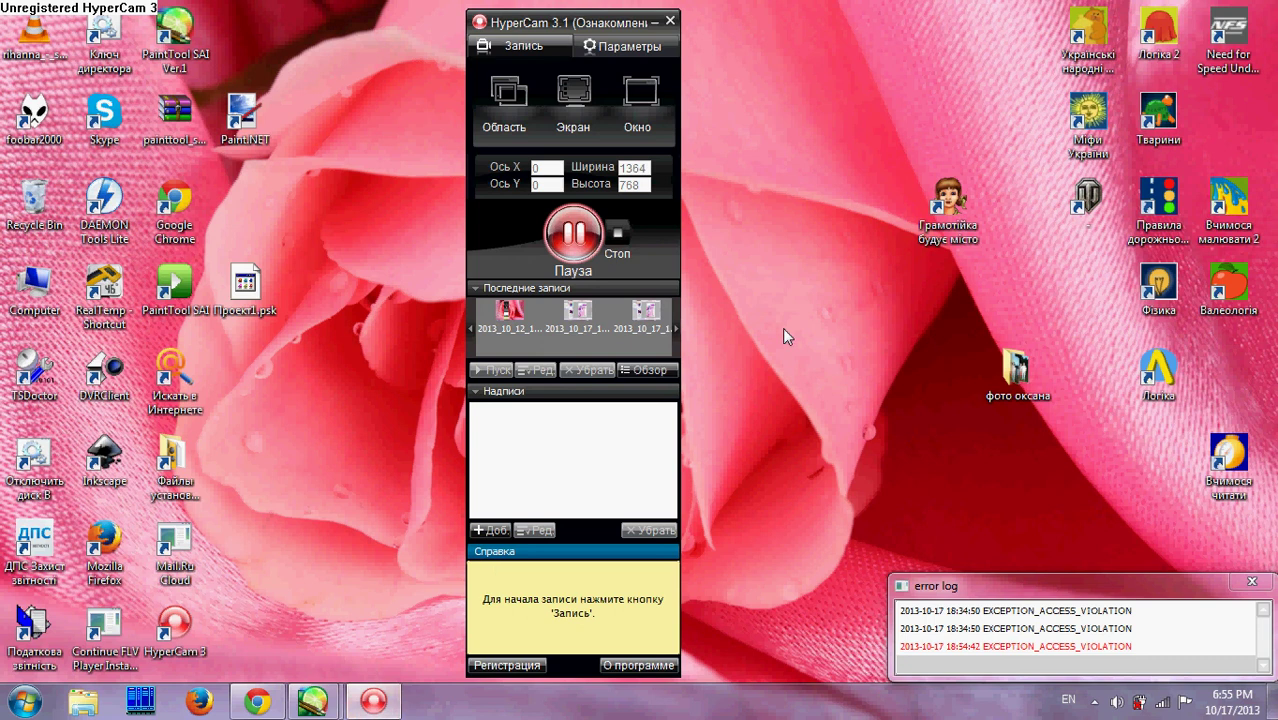